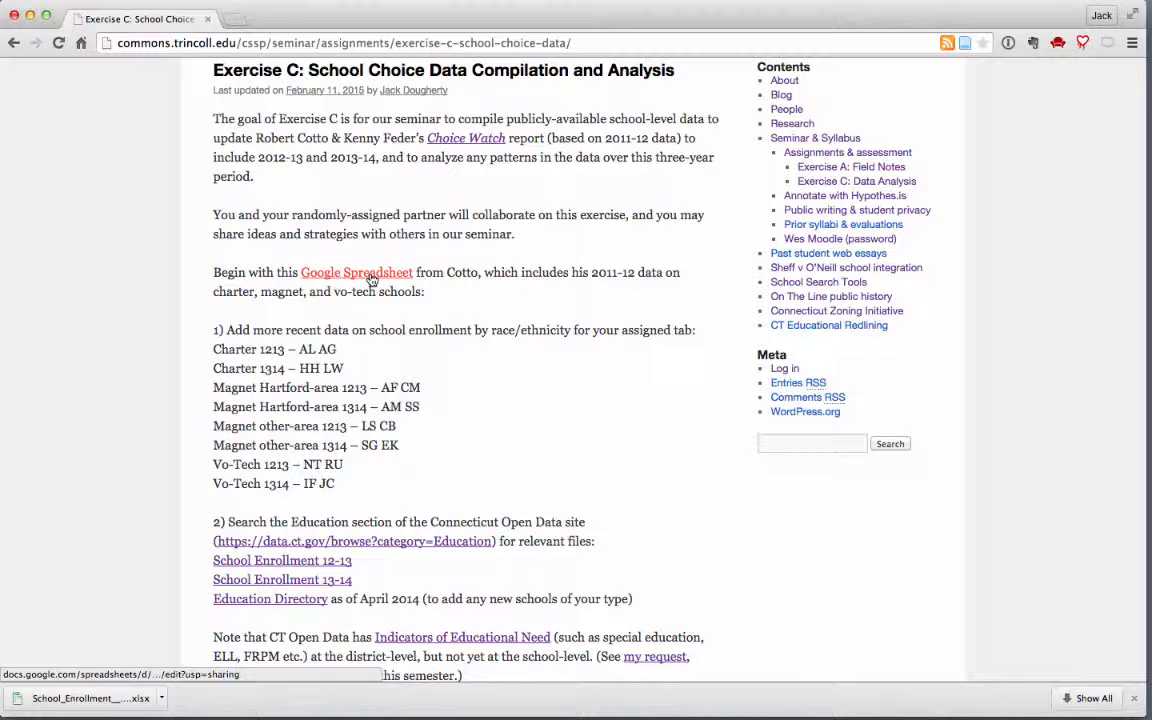
Open the linked Google Spreadsheet in a new browser tab and show its MagnetOther1213 sheet.
{"action": "right_click", "coordinate": [372, 280]}
{"action": "left_click", "coordinate": [375, 250]}
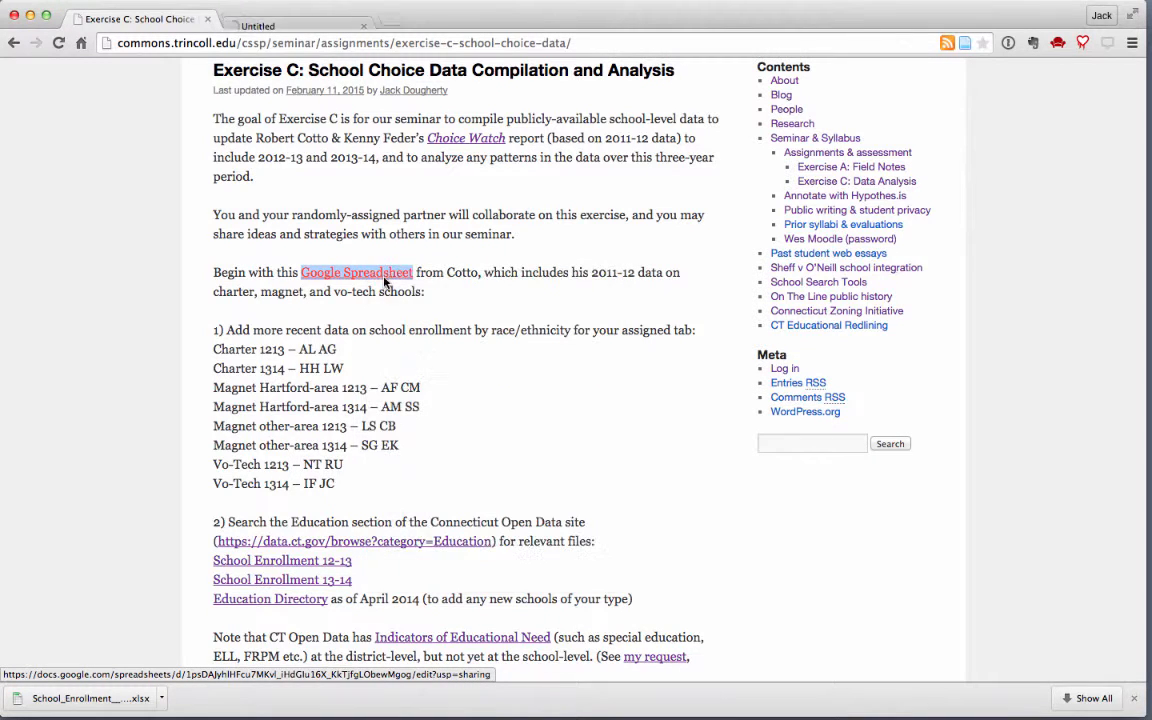
{"action": "left_click", "coordinate": [305, 20]}
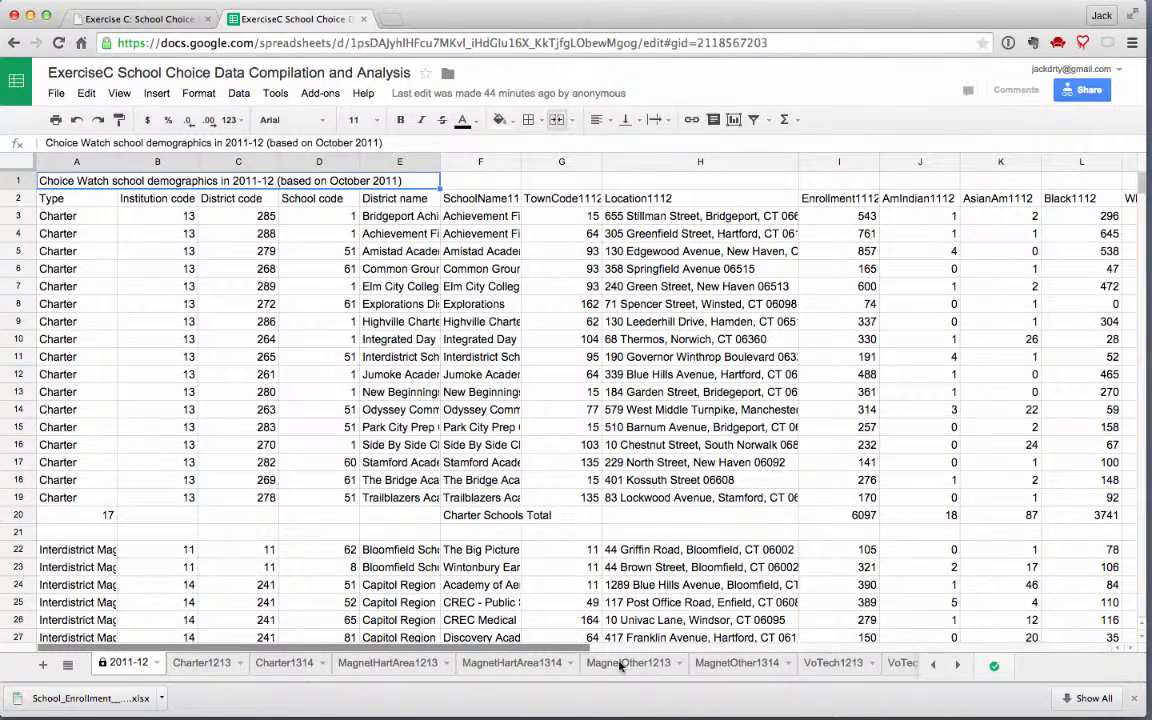
{"action": "left_click", "coordinate": [623, 664]}
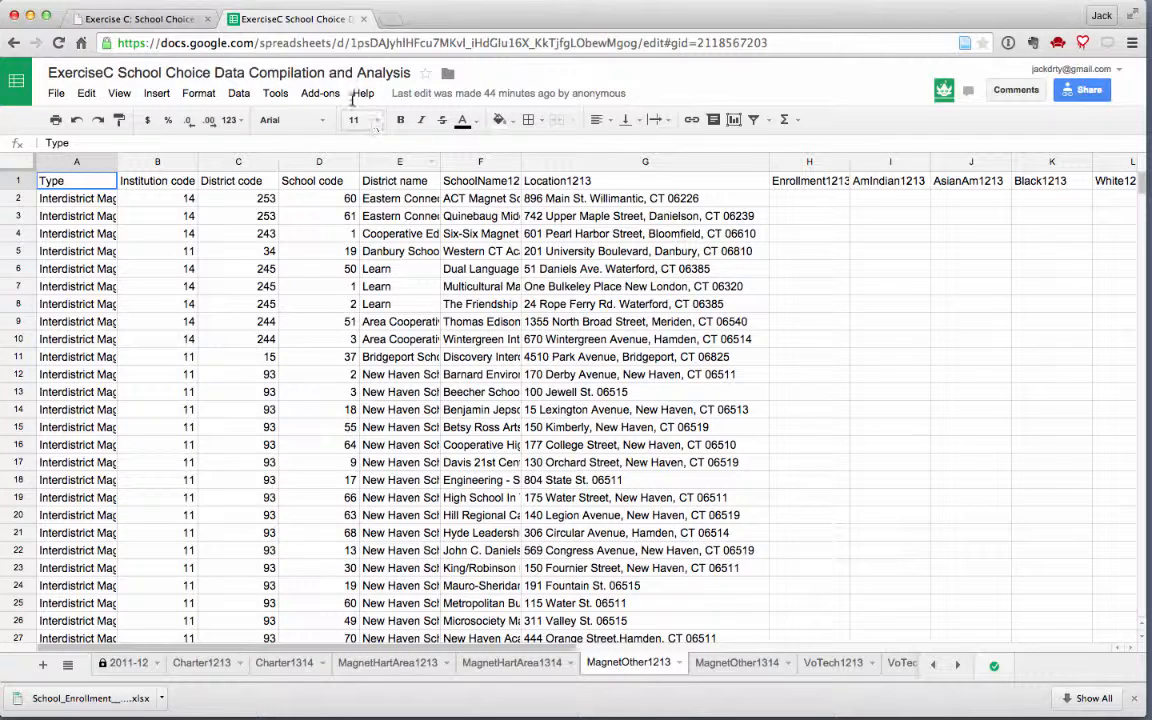
Open the Education Directory link from the Exercise C page in a new browser tab and switch to it.
{"action": "left_click", "coordinate": [160, 20]}
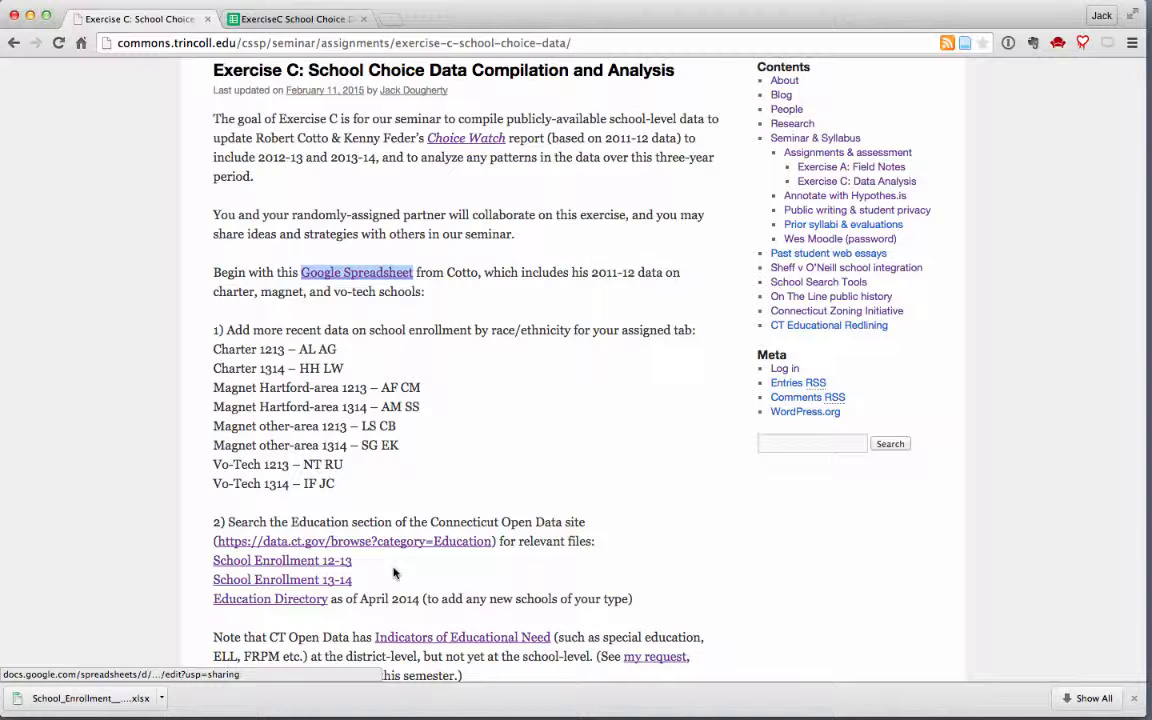
{"action": "right_click", "coordinate": [289, 603]}
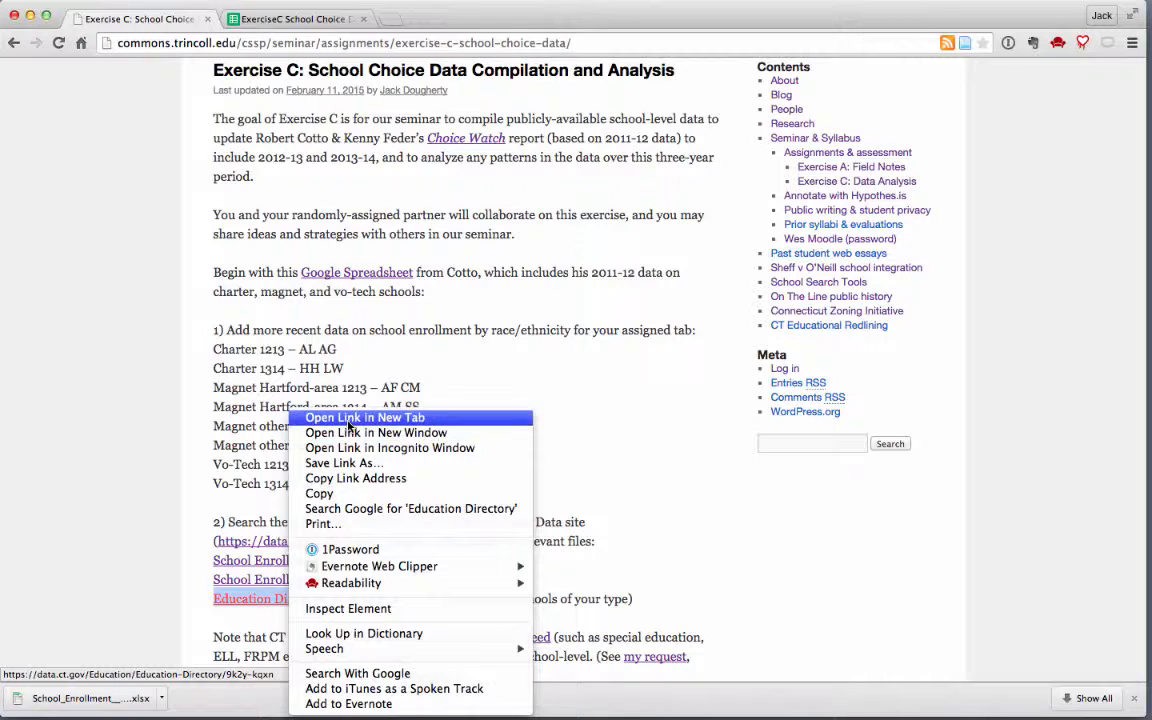
{"action": "left_click", "coordinate": [300, 388]}
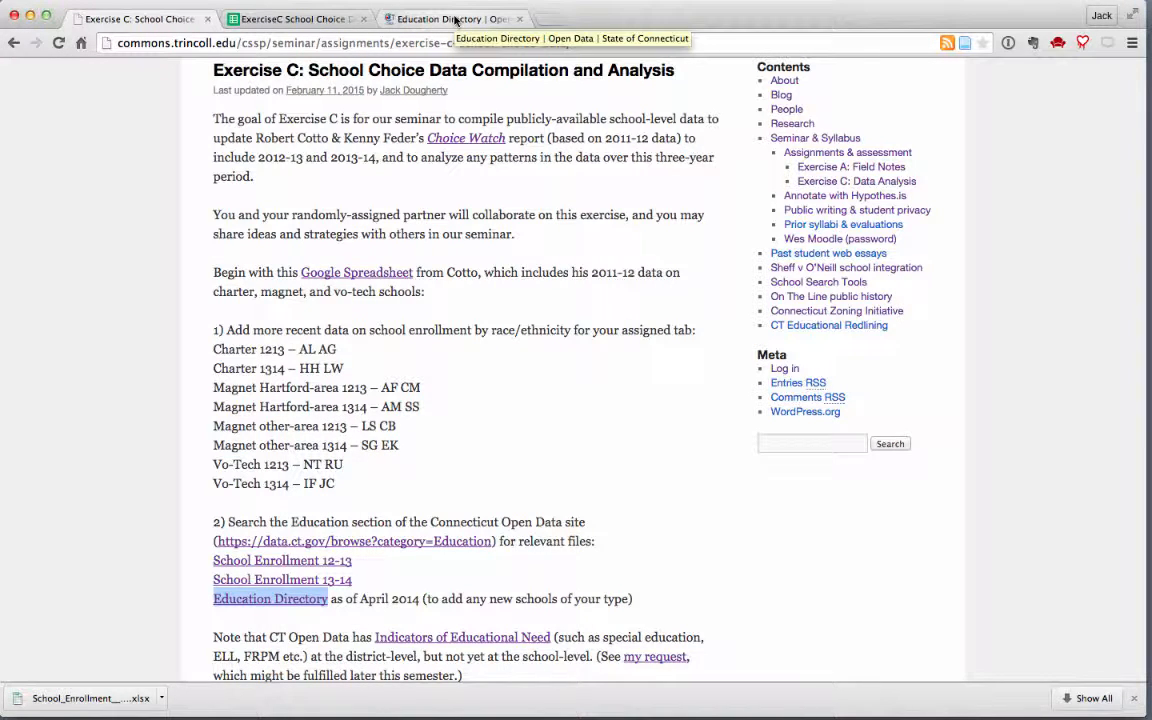
{"action": "left_click", "coordinate": [455, 20]}
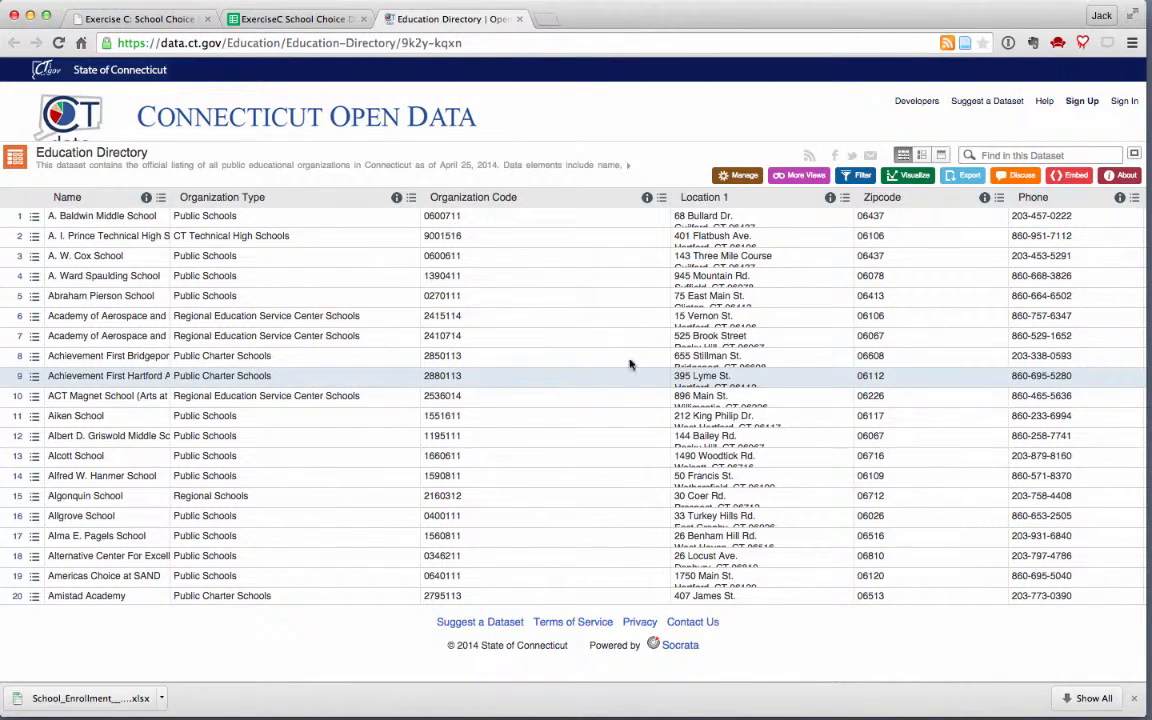
Filter the Education Directory dataset to rows where Interdistrict Magnet is Yes.
{"action": "scroll", "coordinate": [755, 350], "scroll_direction": "right", "scroll_amount": 15}
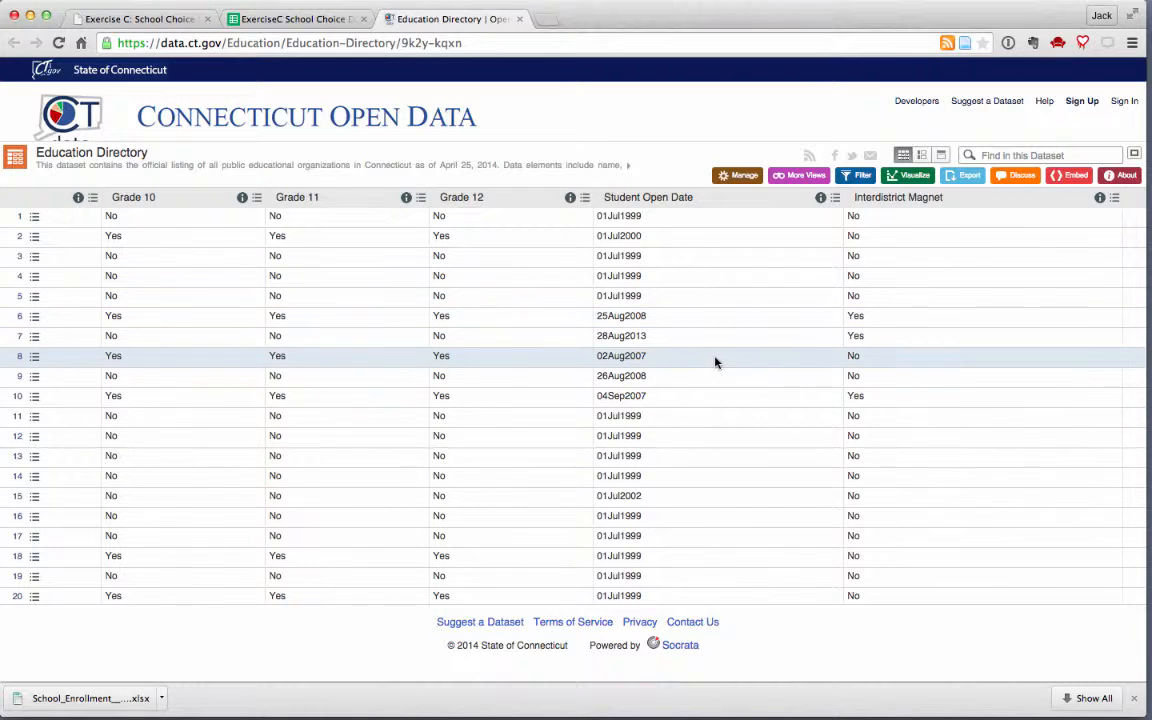
{"action": "scroll", "coordinate": [715, 360], "scroll_direction": "left", "scroll_amount": 15}
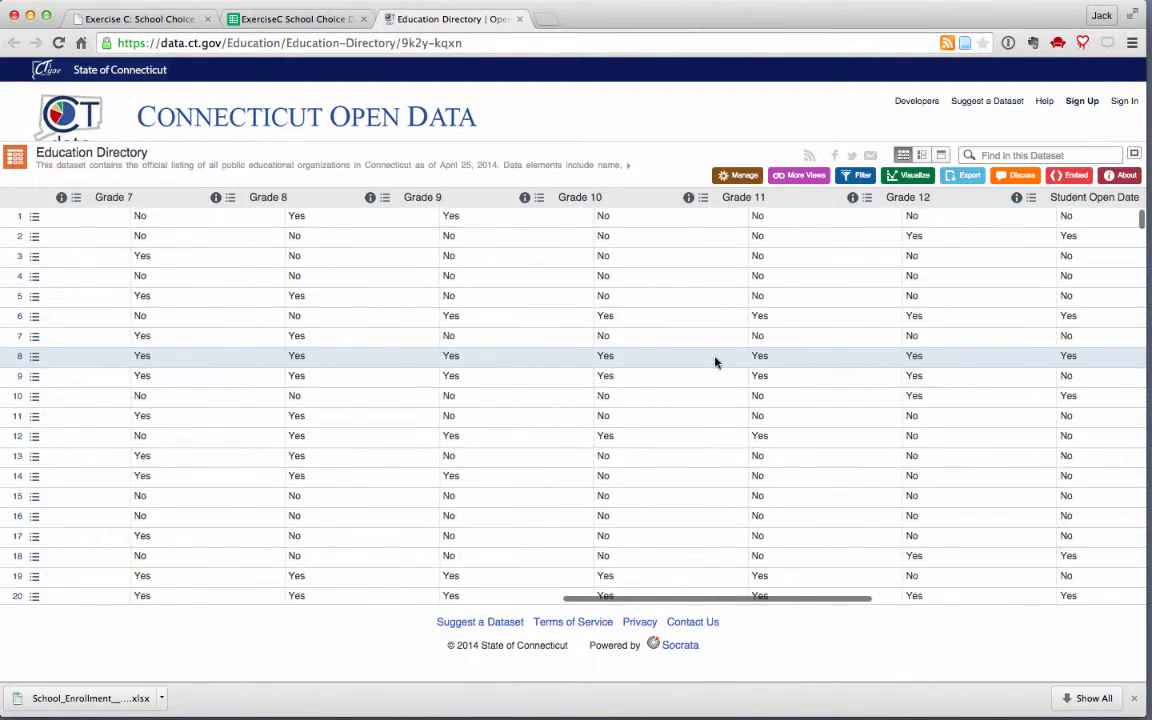
{"action": "left_click", "coordinate": [852, 177]}
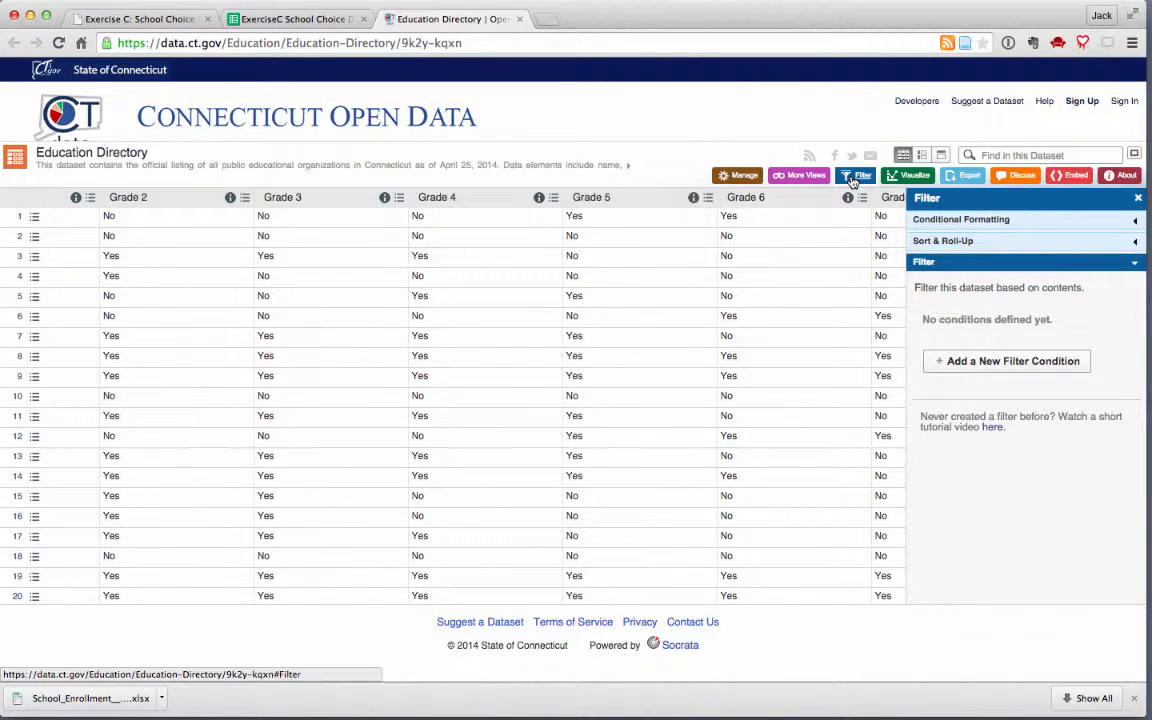
{"action": "left_click", "coordinate": [1004, 362]}
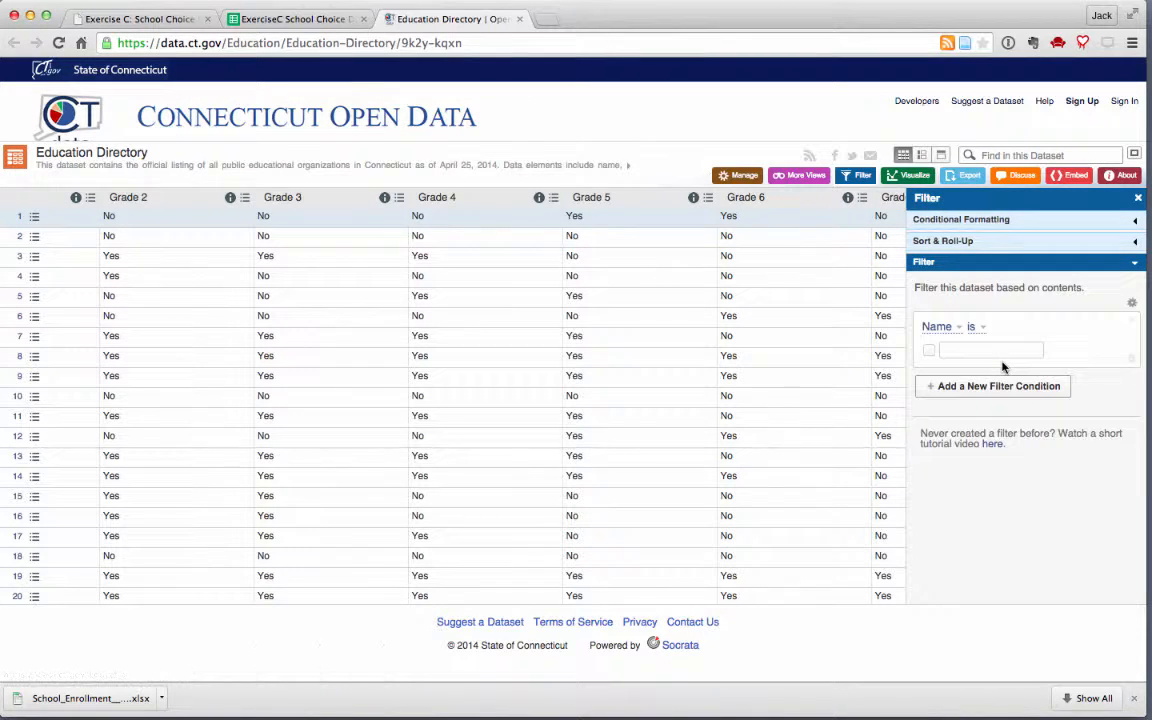
{"action": "left_click", "coordinate": [940, 328]}
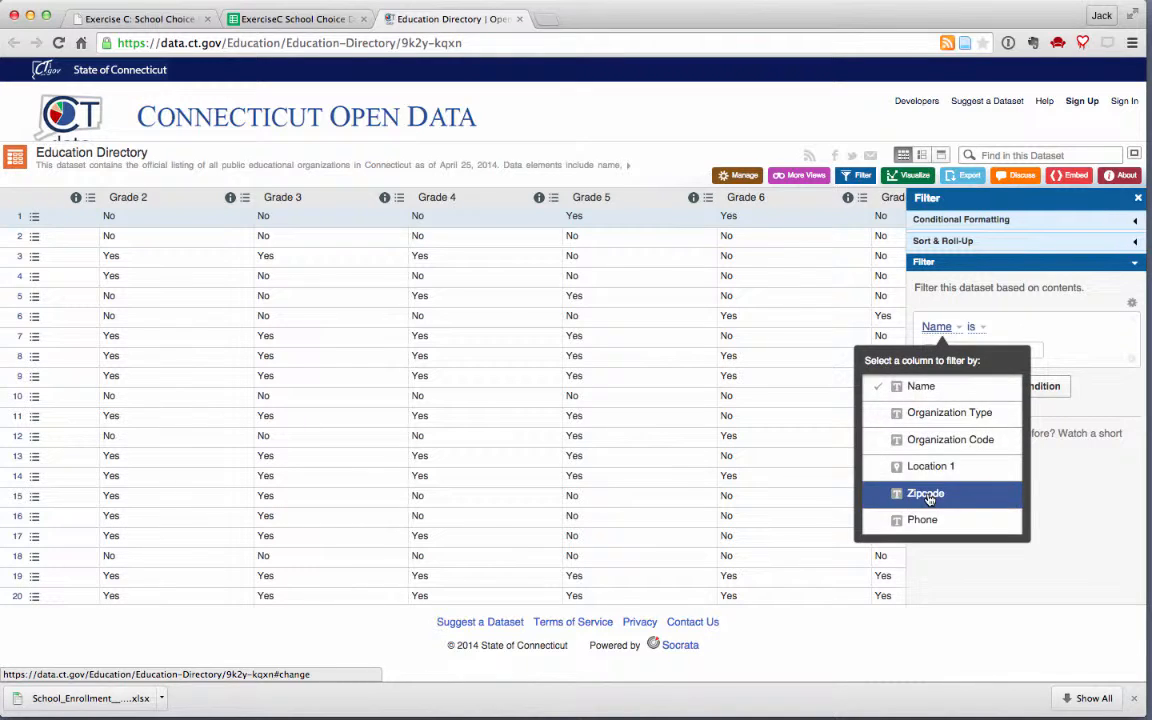
{"action": "scroll", "coordinate": [935, 480], "scroll_direction": "down", "scroll_amount": 10}
{"action": "left_click", "coordinate": [949, 522]}
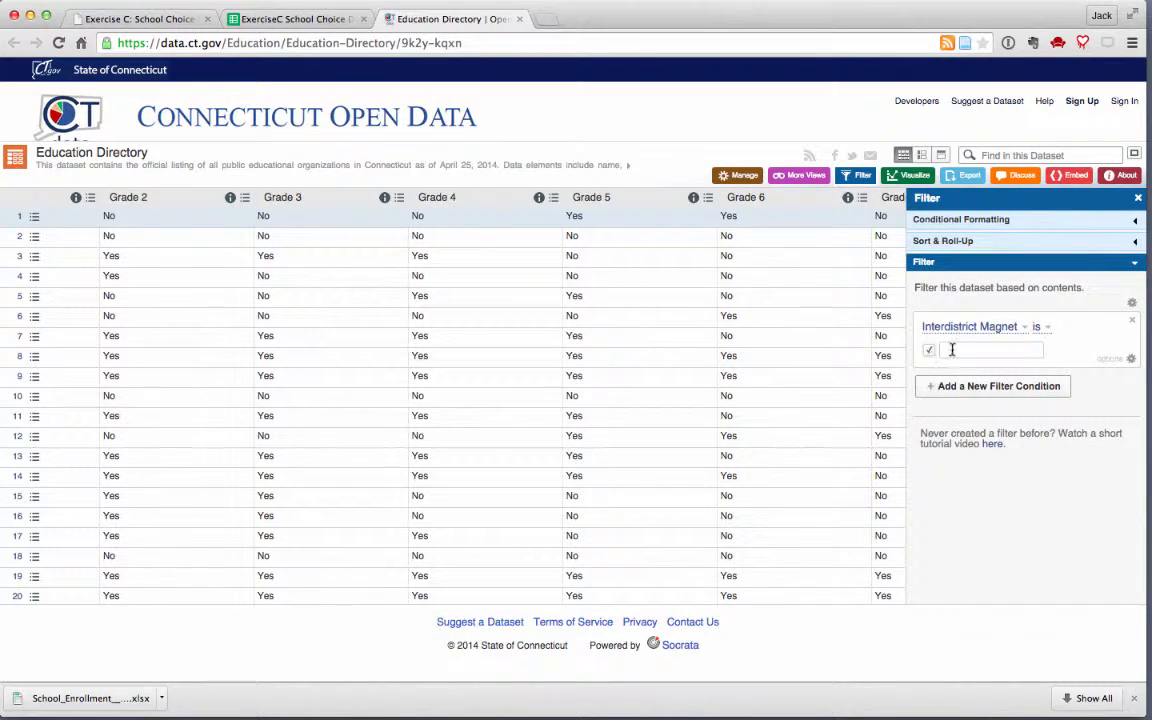
{"action": "left_click", "coordinate": [952, 349]}
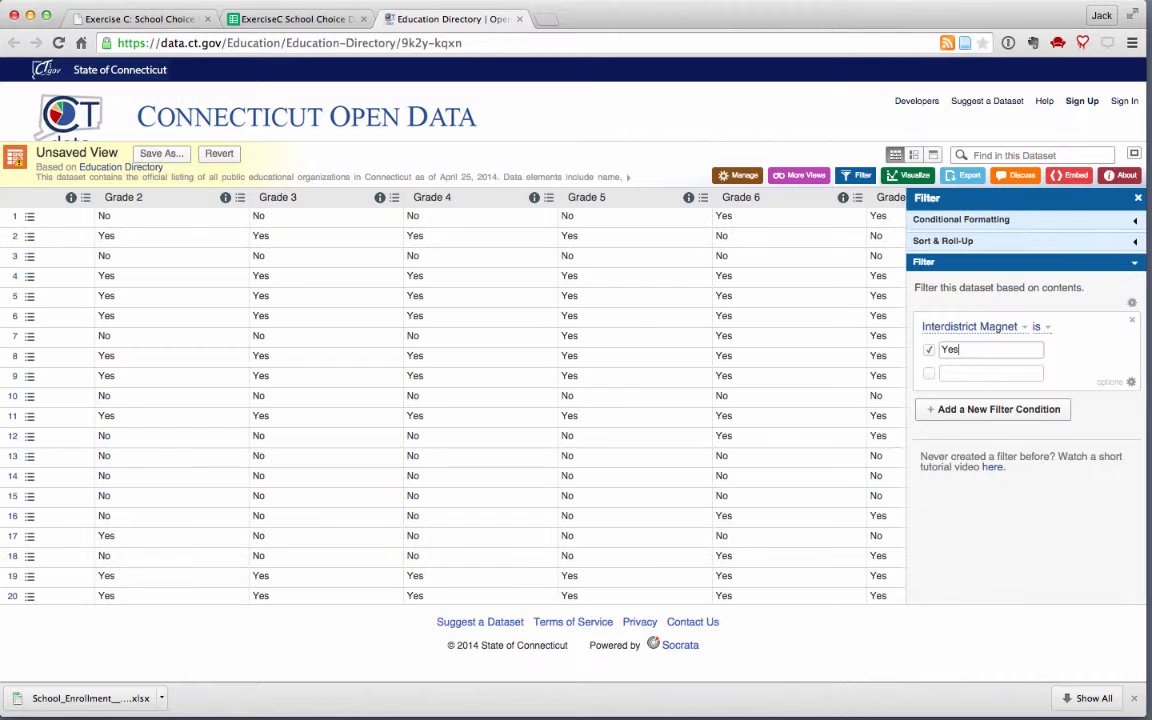
Check the filtered magnet school rows and download the filtered dataset in XLSX format.
{"action": "scroll", "coordinate": [836, 363], "scroll_direction": "right", "scroll_amount": 10}
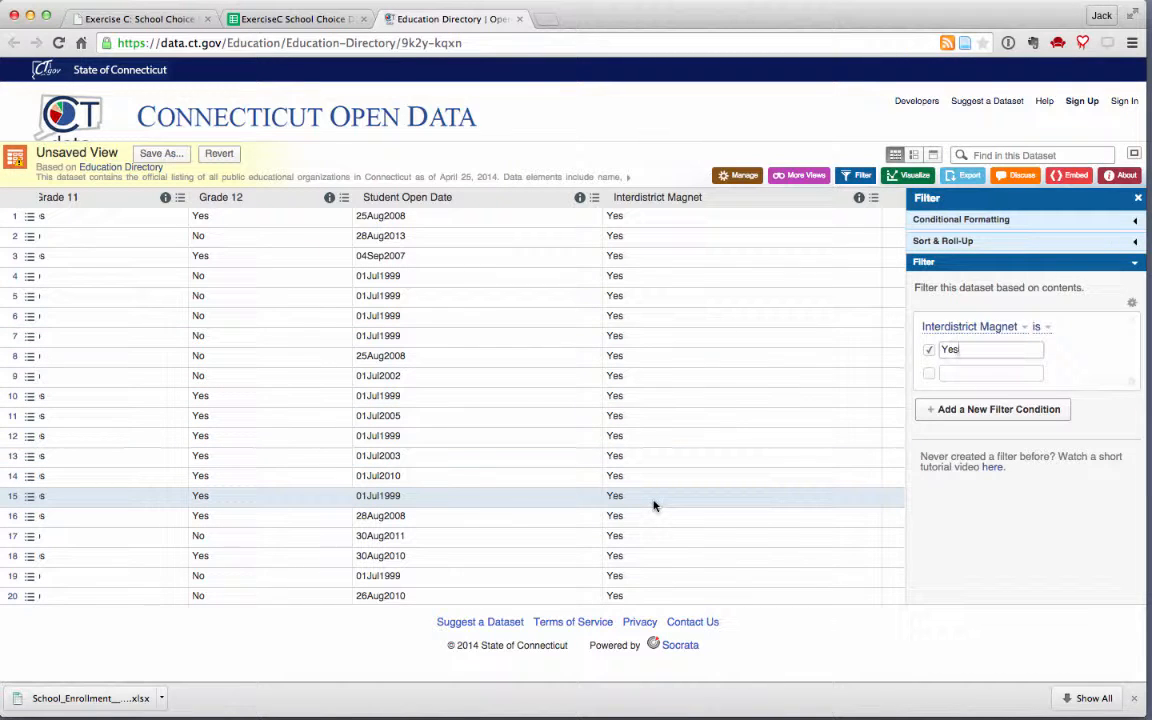
{"action": "scroll", "coordinate": [654, 505], "scroll_direction": "left", "scroll_amount": 15}
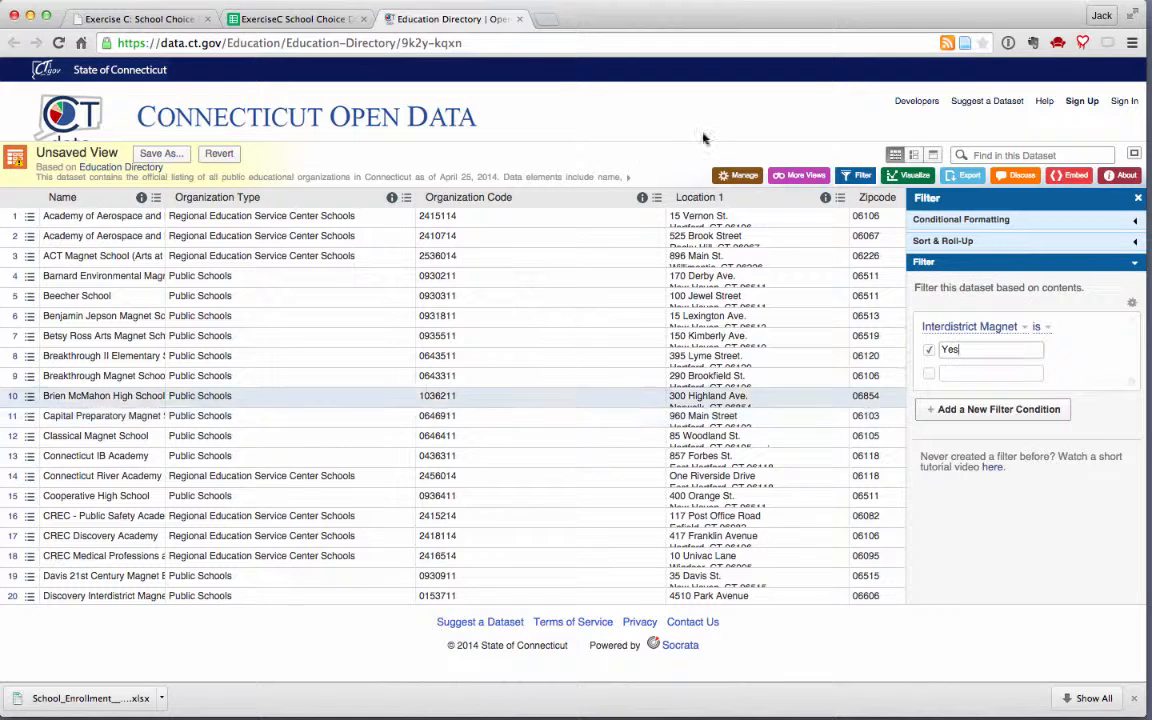
{"action": "left_click", "coordinate": [966, 176]}
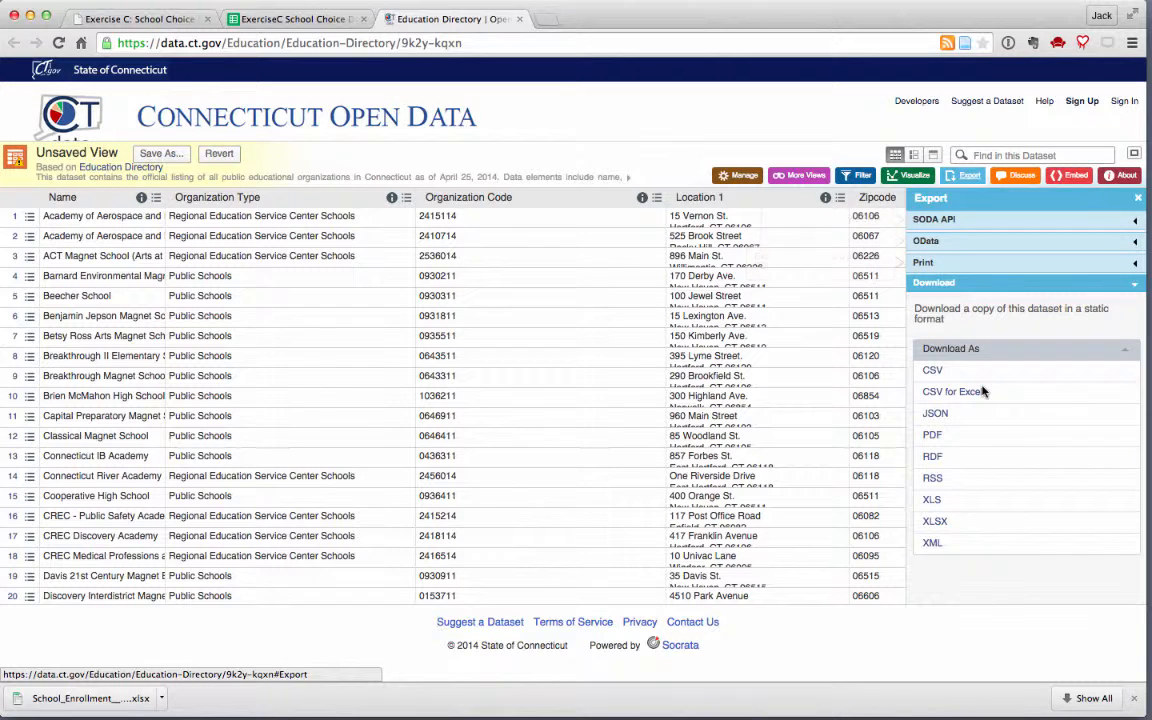
{"action": "left_click", "coordinate": [937, 521]}
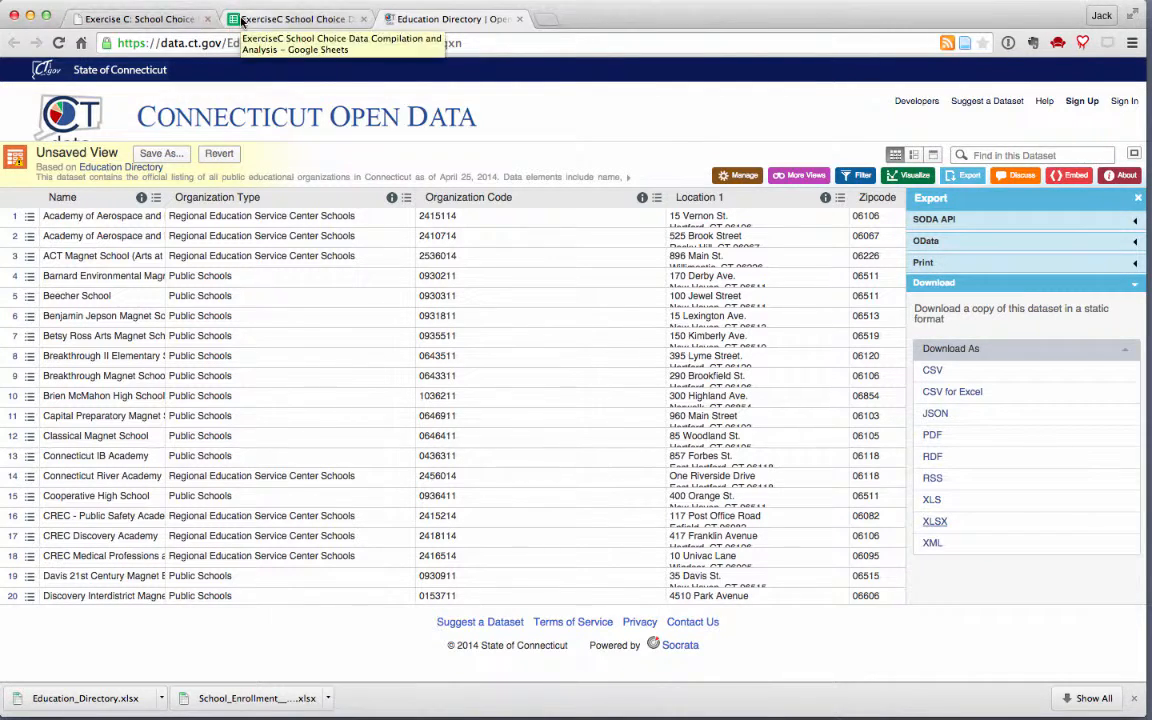
Open the downloaded Education_Directory.xlsx in Excel and review its columns across to Interdistrict Magnet.
{"action": "left_click", "coordinate": [89, 706]}
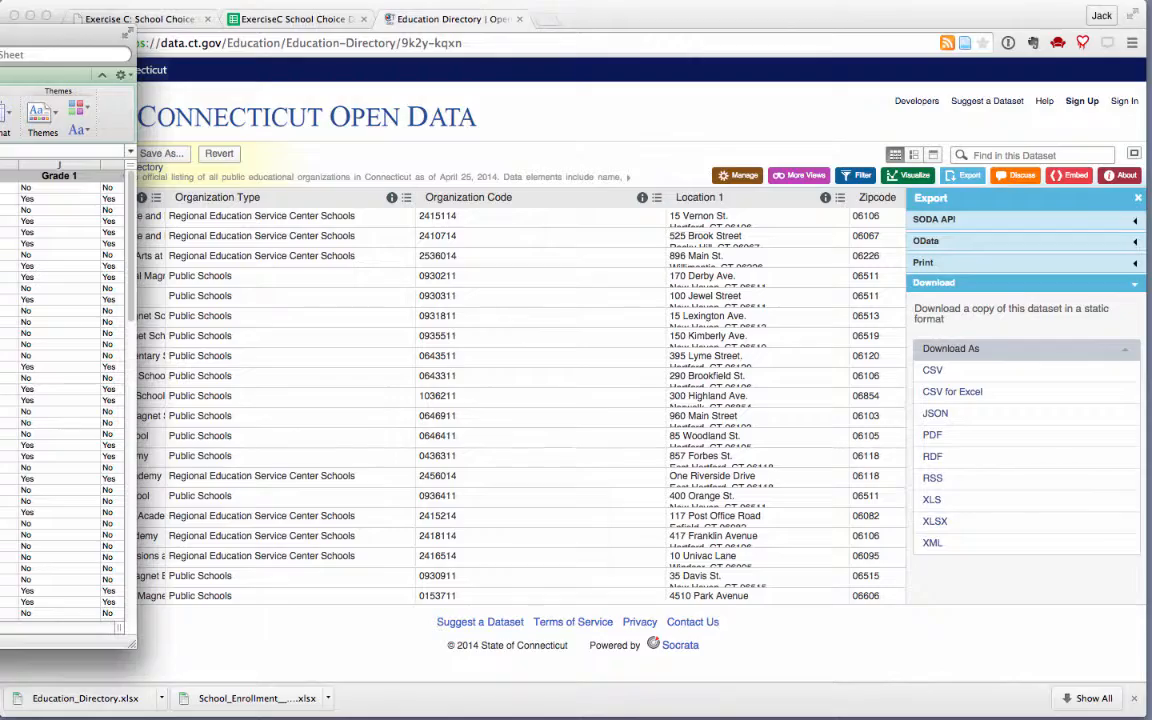
{"action": "left_click_drag", "start_coordinate": [0, 38], "coordinate": [667, 57]}
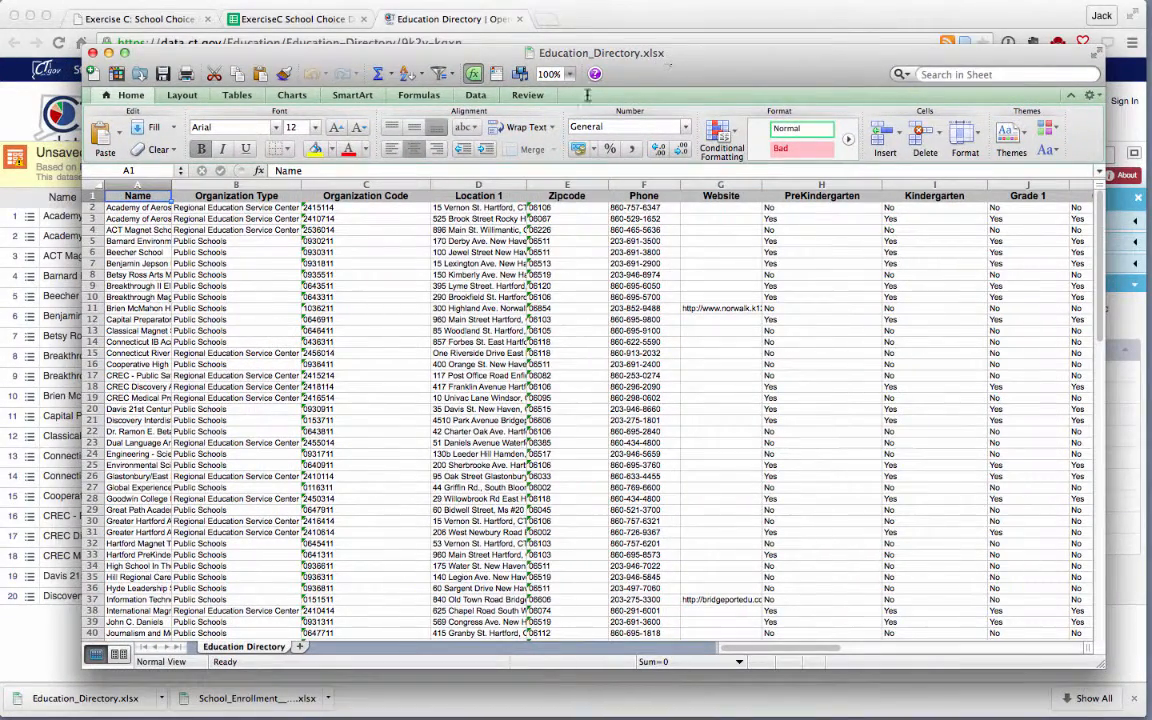
{"action": "scroll", "coordinate": [872, 334], "scroll_direction": "right", "scroll_amount": 15}
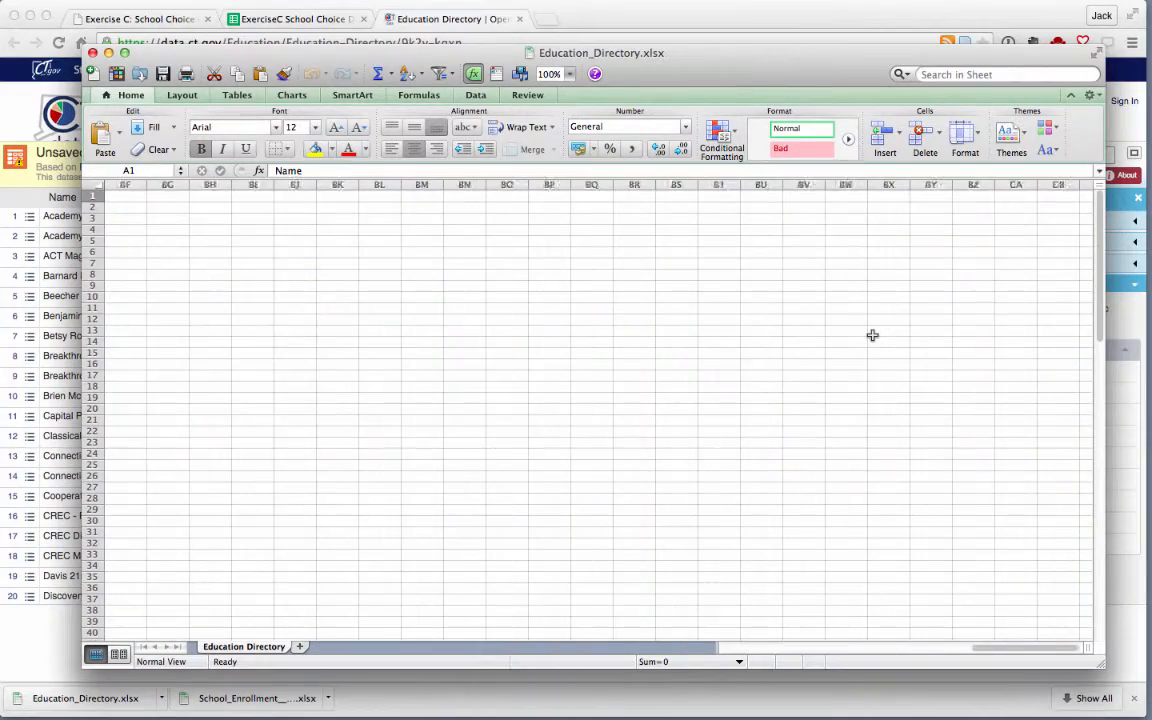
{"action": "scroll", "coordinate": [872, 334], "scroll_direction": "left", "scroll_amount": 15}
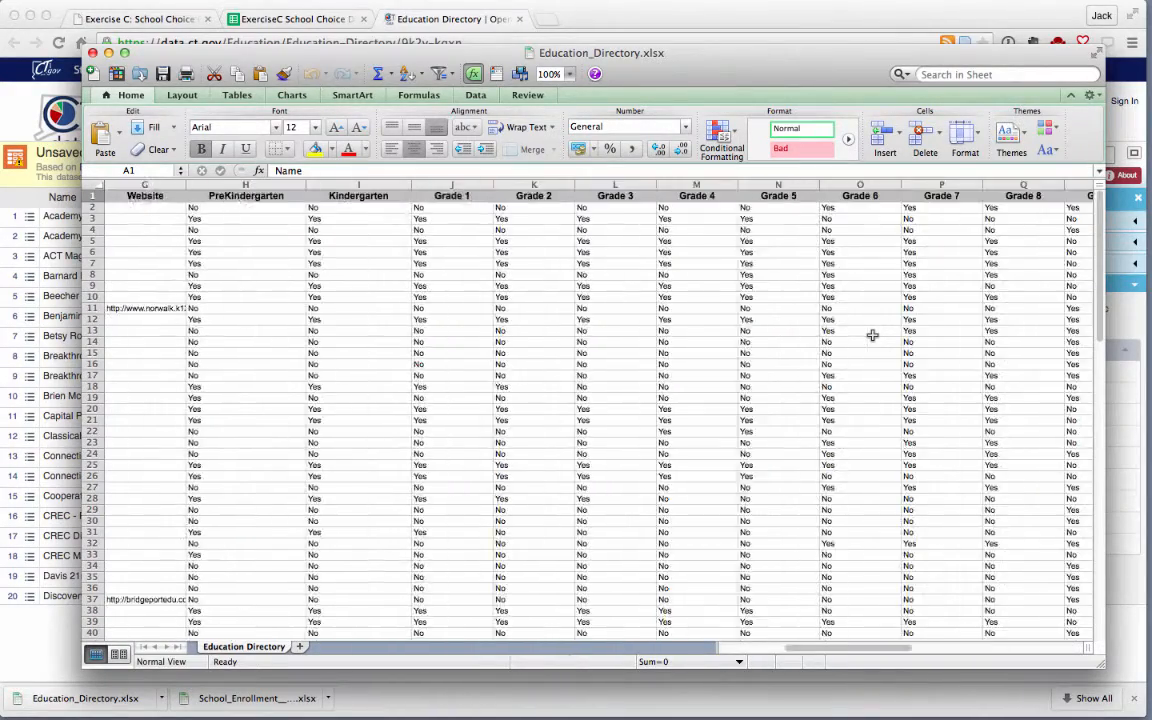
{"action": "scroll", "coordinate": [872, 334], "scroll_direction": "right", "scroll_amount": 4}
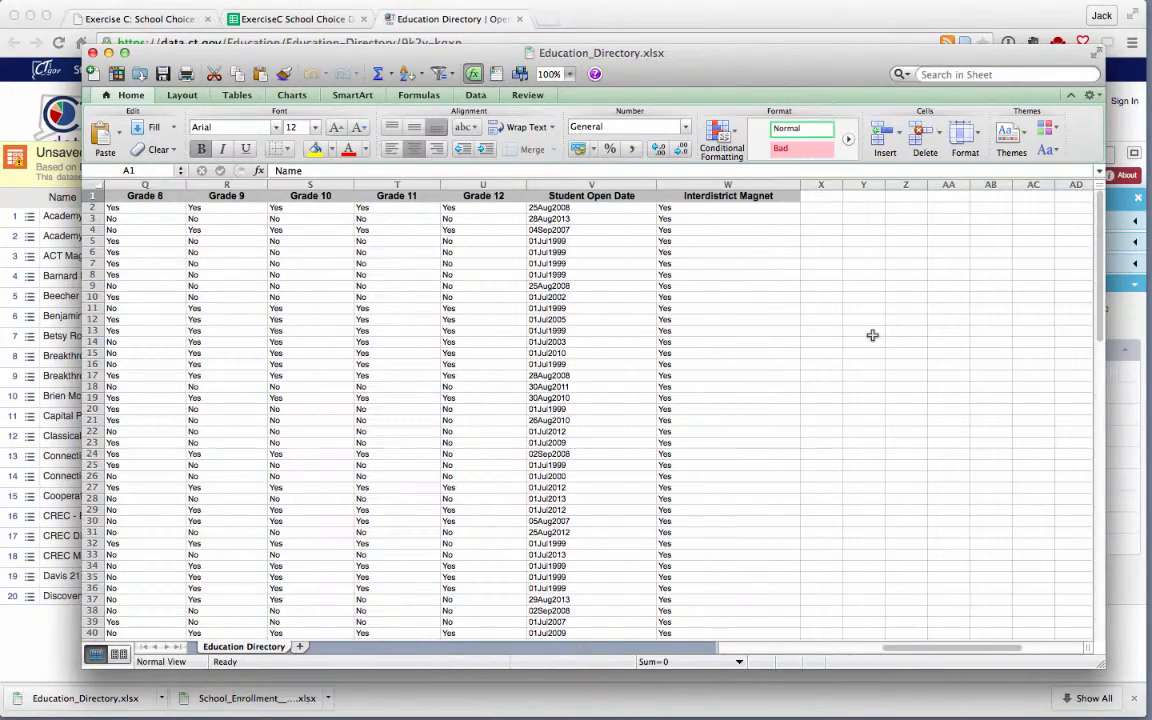
{"action": "scroll", "coordinate": [733, 342], "scroll_direction": "left", "scroll_amount": 1}
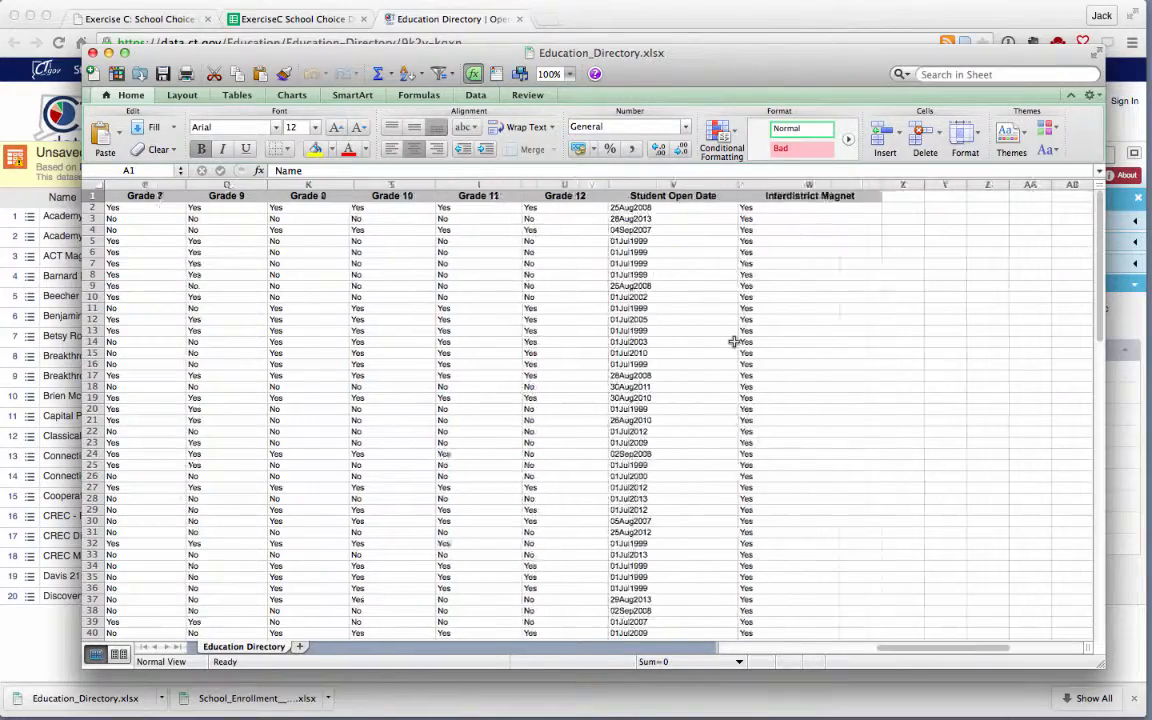
{"action": "scroll", "coordinate": [733, 342], "scroll_direction": "left", "scroll_amount": 10}
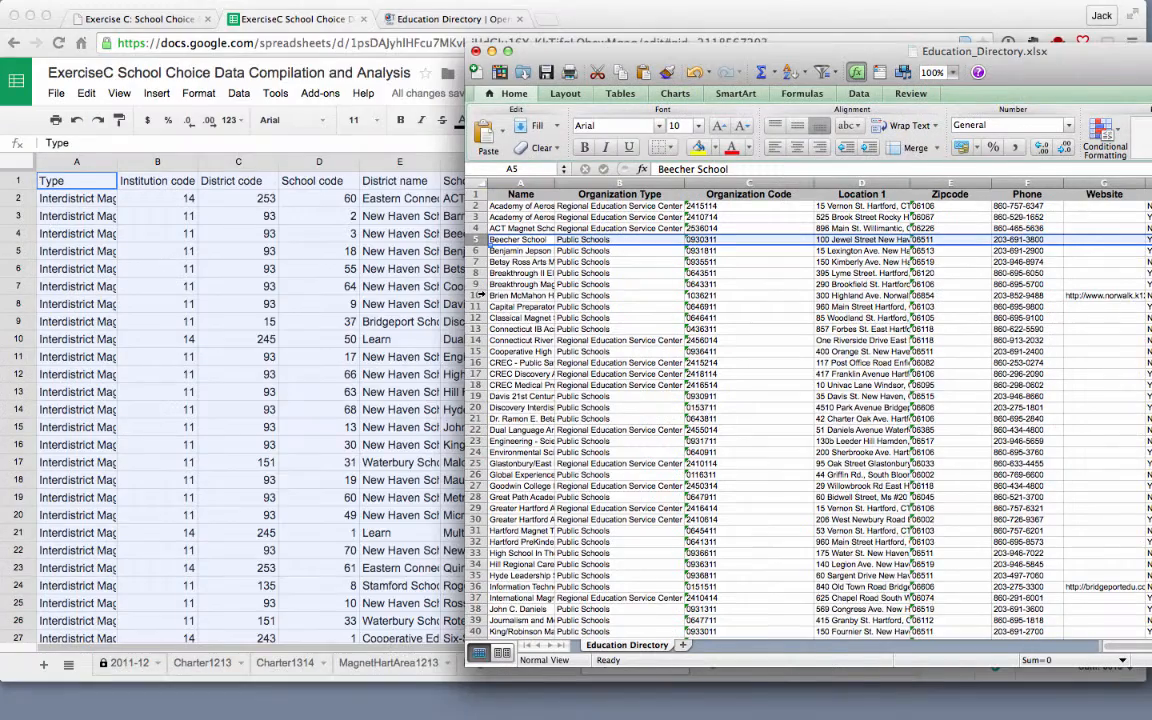
Move the Excel window aside, return to the Google spreadsheet in Chrome and review the school rows on the MagnetOther1213 sheet.
{"action": "left_click_drag", "start_coordinate": [694, 55], "coordinate": [472, 48]}
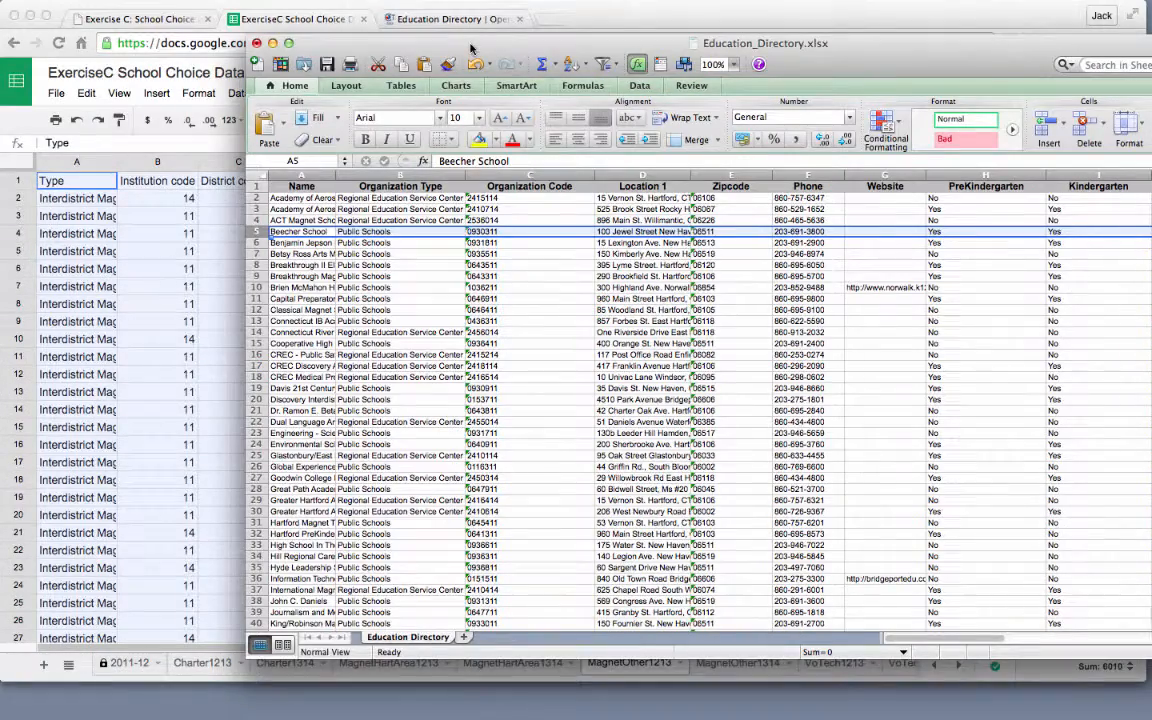
{"action": "left_click", "coordinate": [522, 10]}
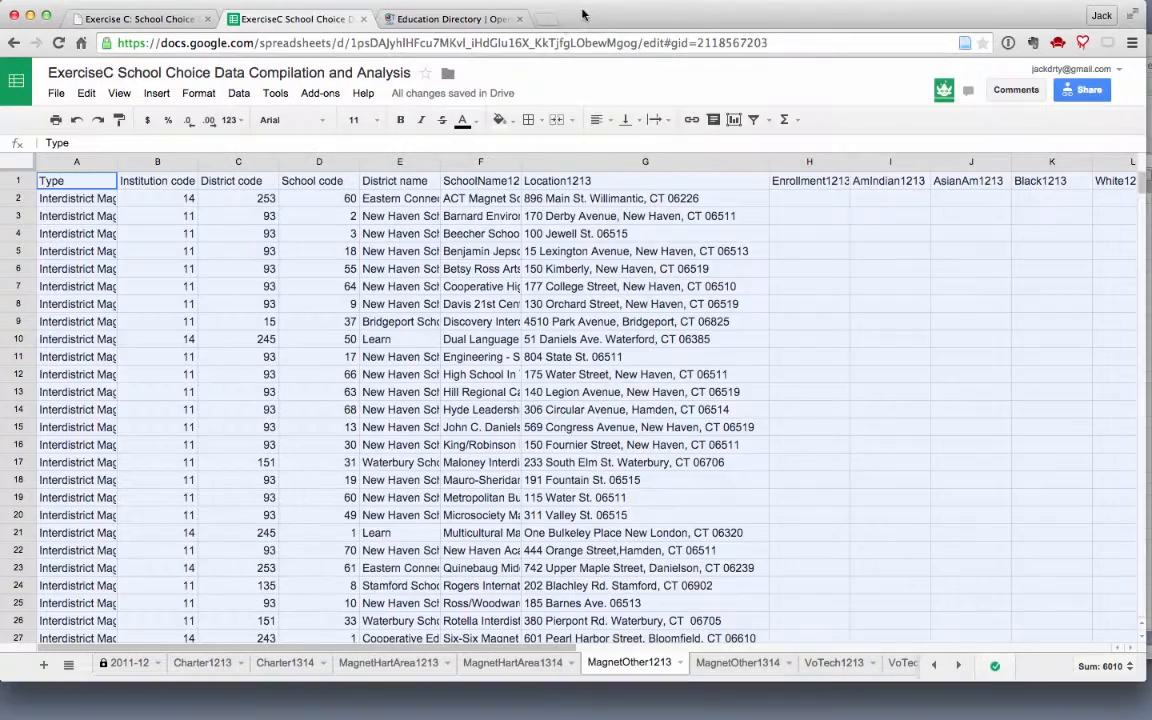
{"action": "scroll", "coordinate": [591, 327], "scroll_direction": "down", "scroll_amount": 5}
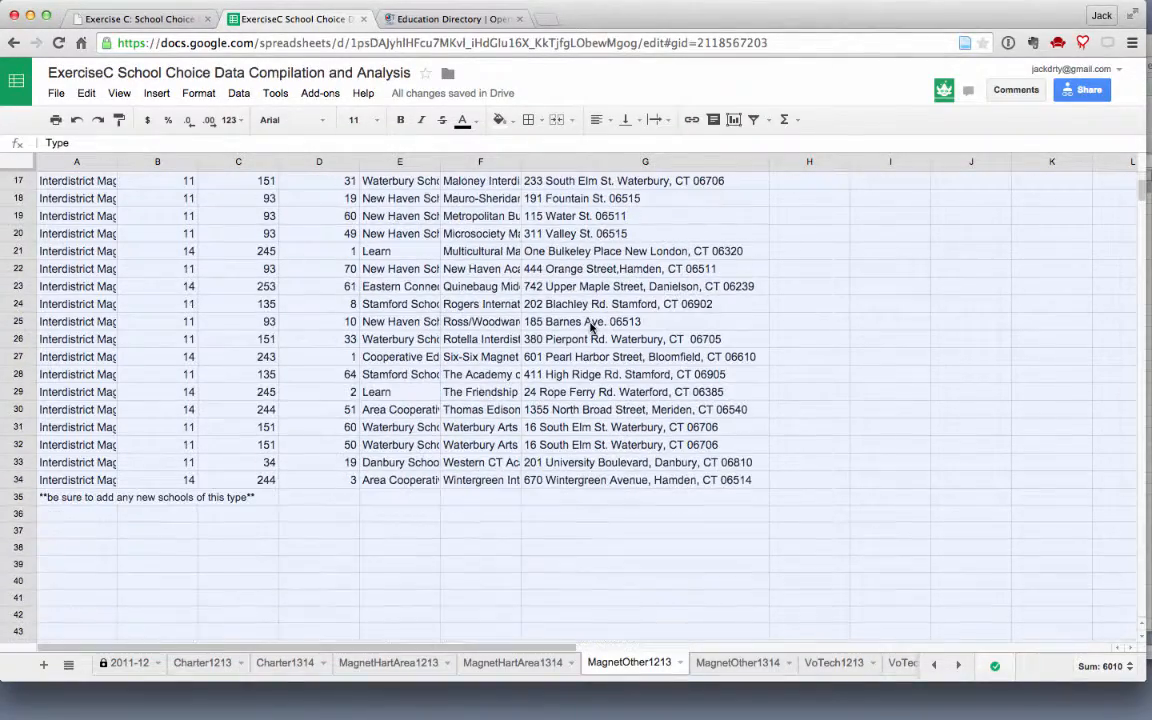
{"action": "scroll", "coordinate": [591, 327], "scroll_direction": "up", "scroll_amount": 4}
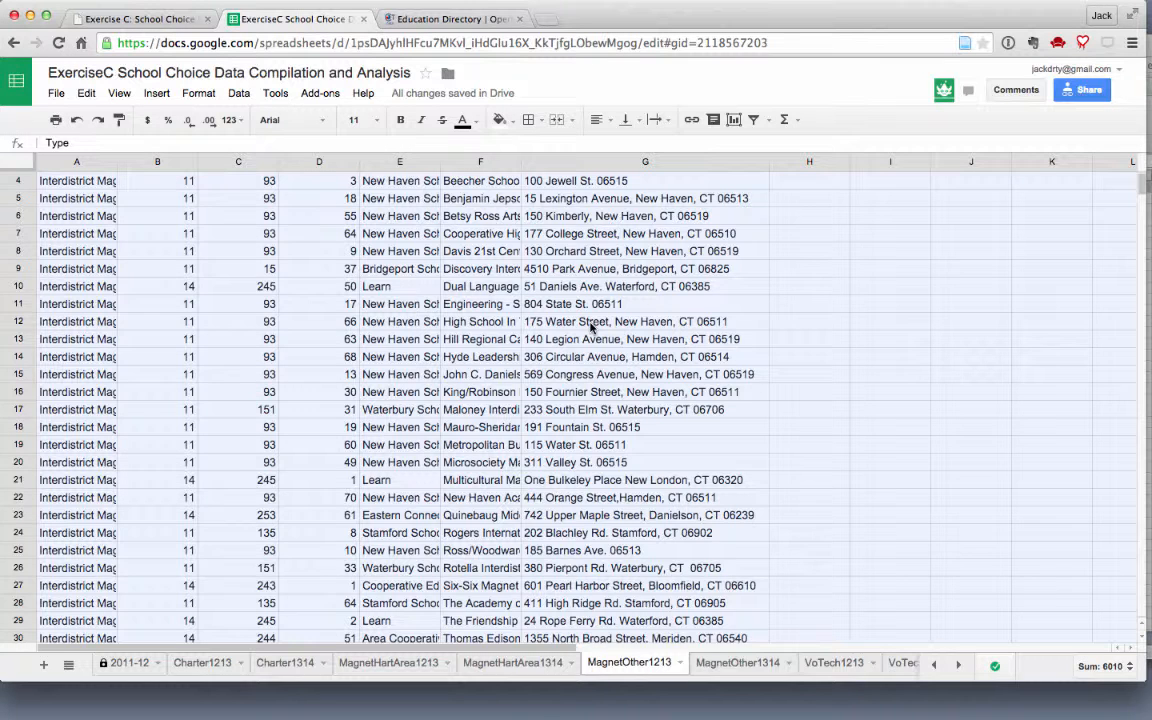
{"action": "scroll", "coordinate": [591, 327], "scroll_direction": "up", "scroll_amount": 1}
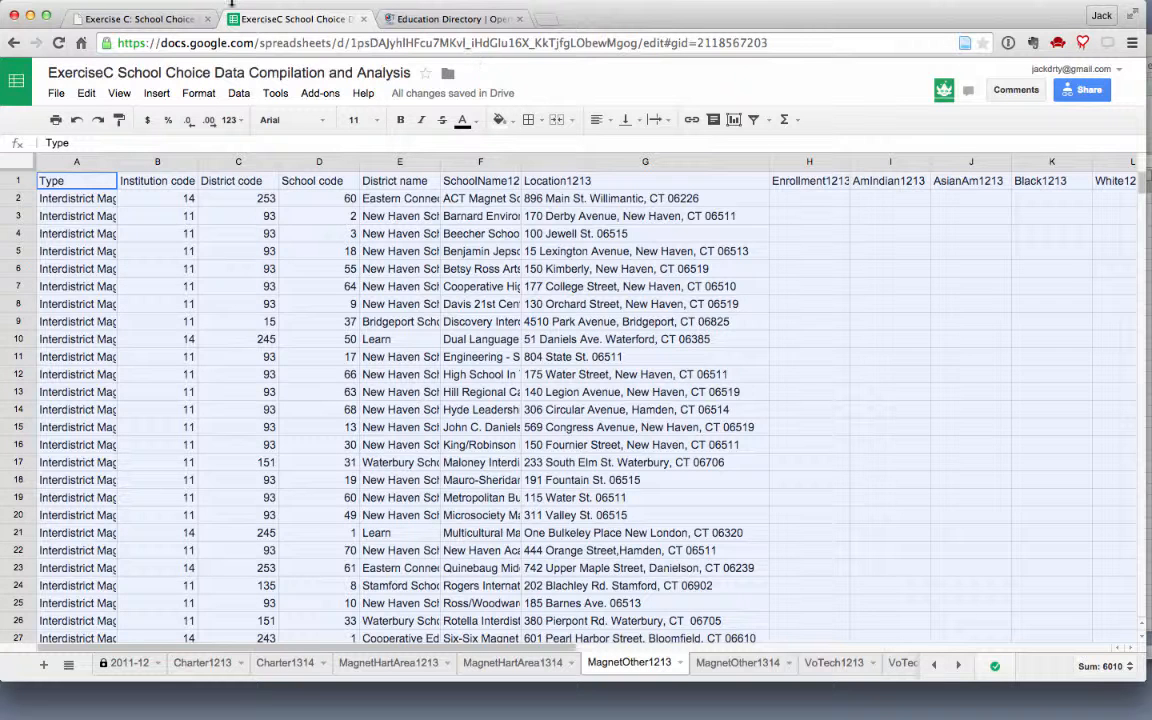
Open the School Enrollment 12-13 link from the Exercise C page in a new browser tab.
{"action": "left_click", "coordinate": [160, 20]}
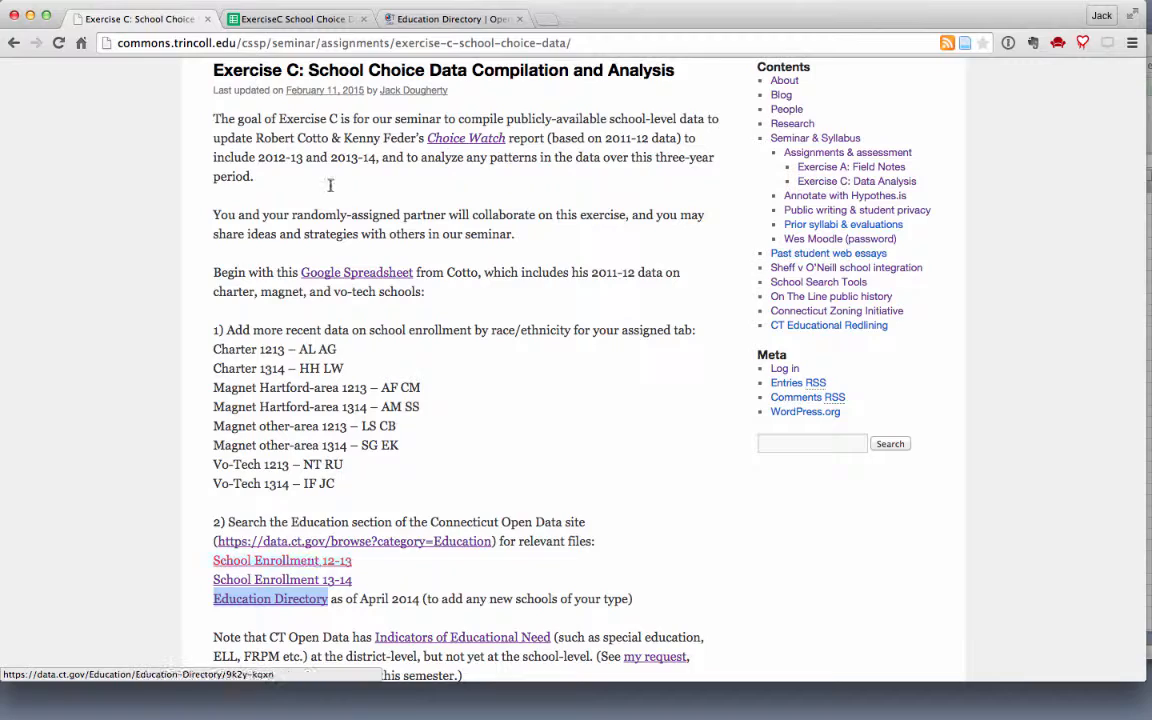
{"action": "left_click", "coordinate": [310, 20]}
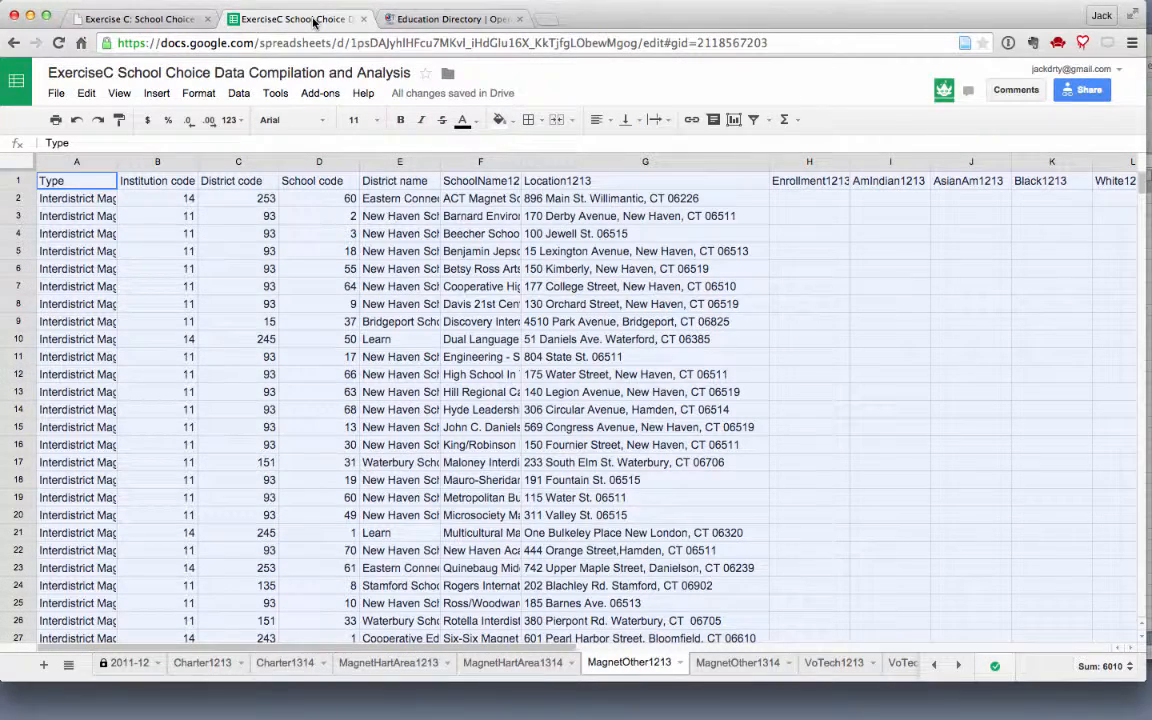
{"action": "left_click", "coordinate": [150, 19]}
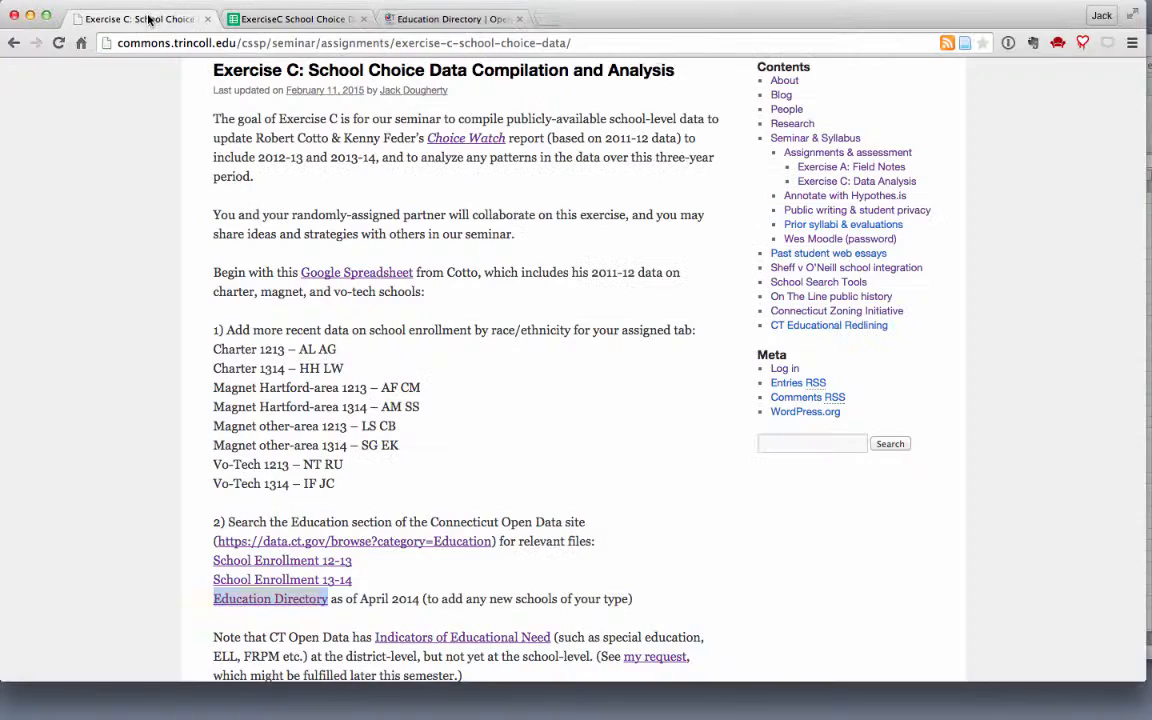
{"action": "right_click", "coordinate": [304, 567]}
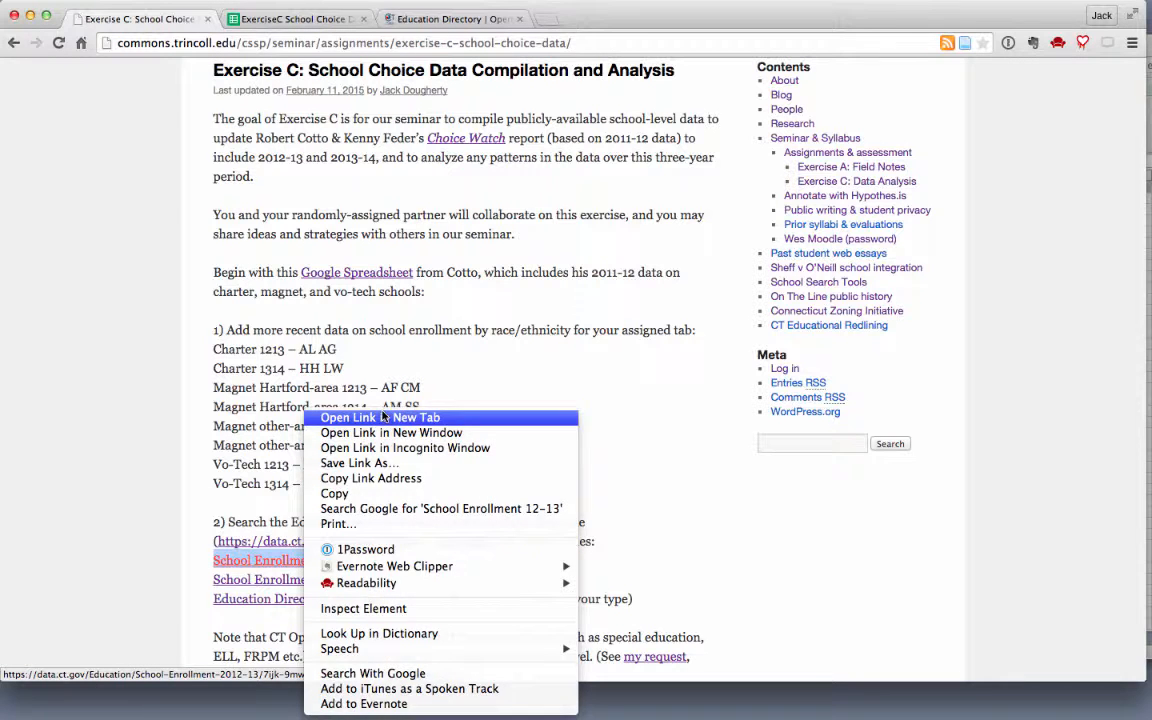
{"action": "left_click", "coordinate": [346, 379]}
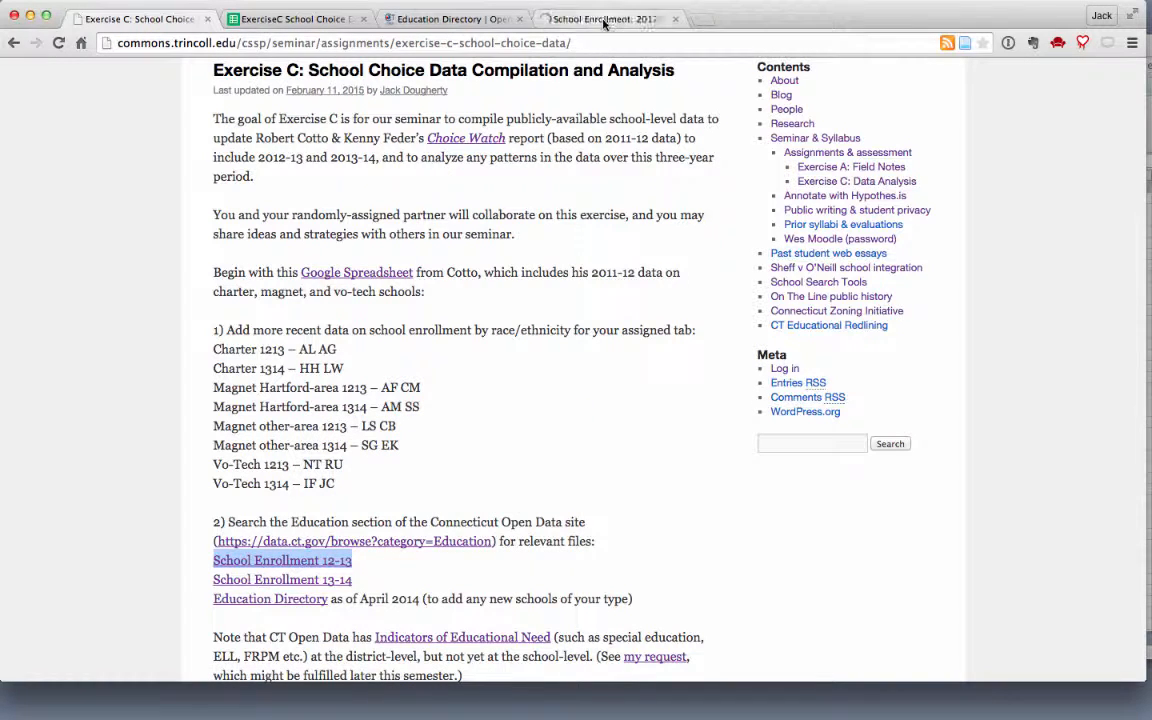
Download the School Enrollment: 2012-13 dataset from Connecticut Open Data in XLSX format.
{"action": "left_click", "coordinate": [604, 20]}
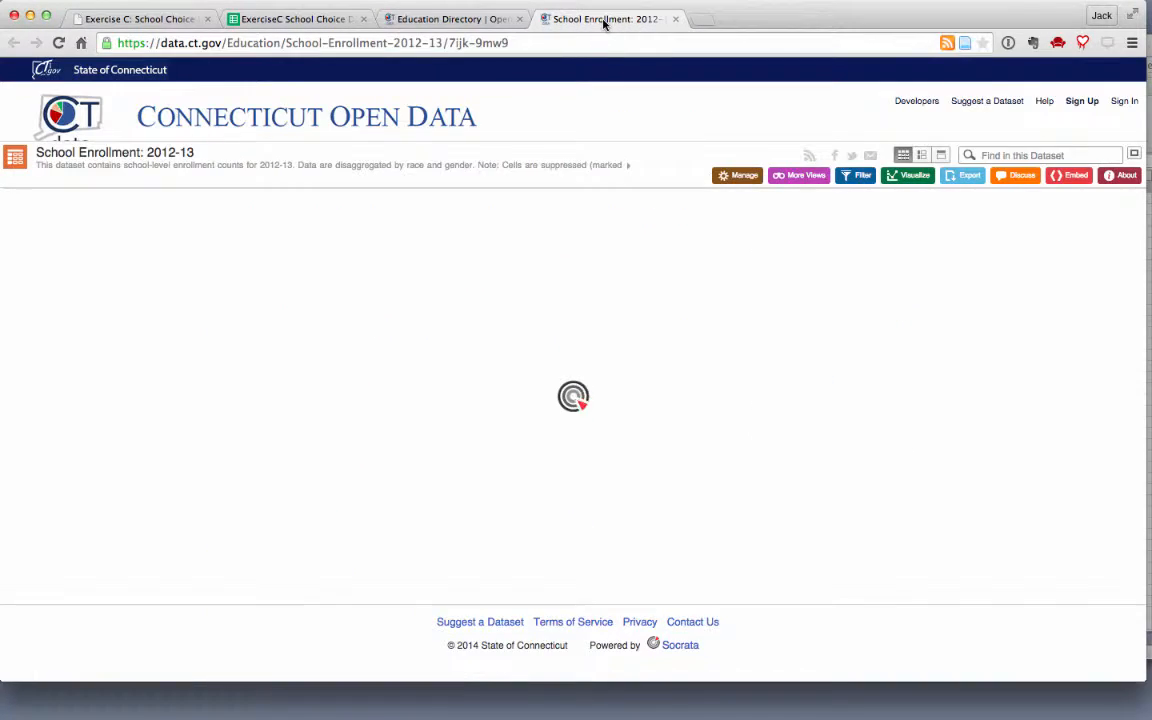
{"action": "left_click", "coordinate": [968, 177]}
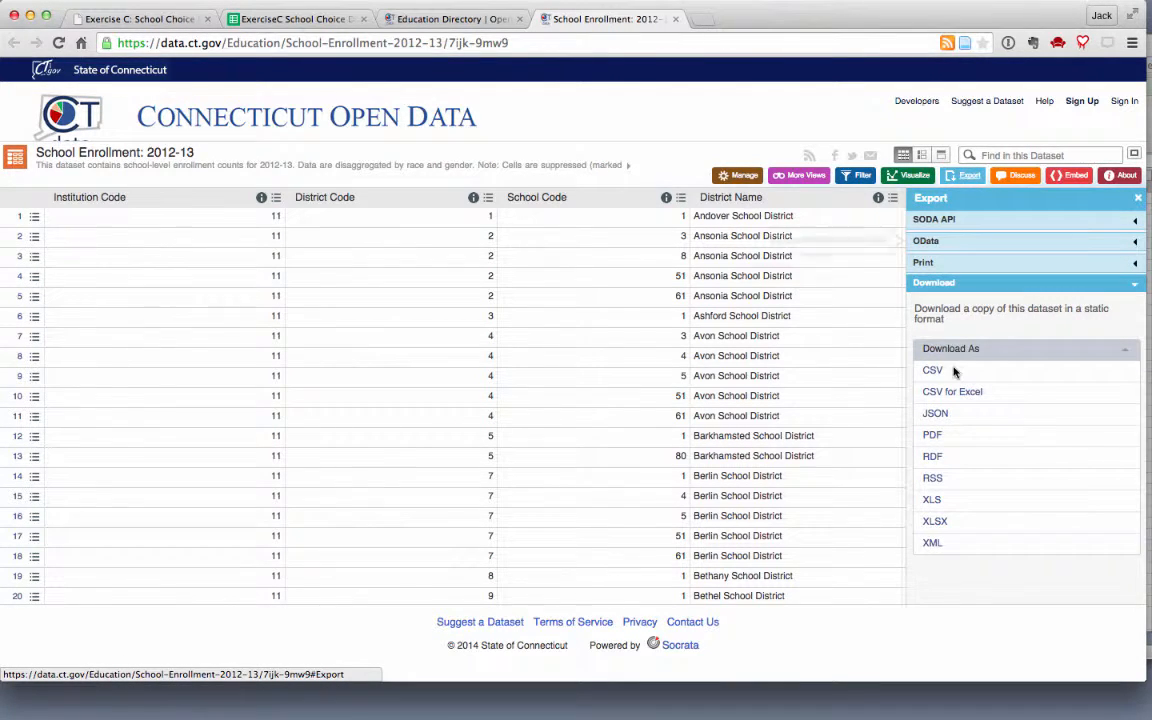
{"action": "left_click", "coordinate": [938, 521]}
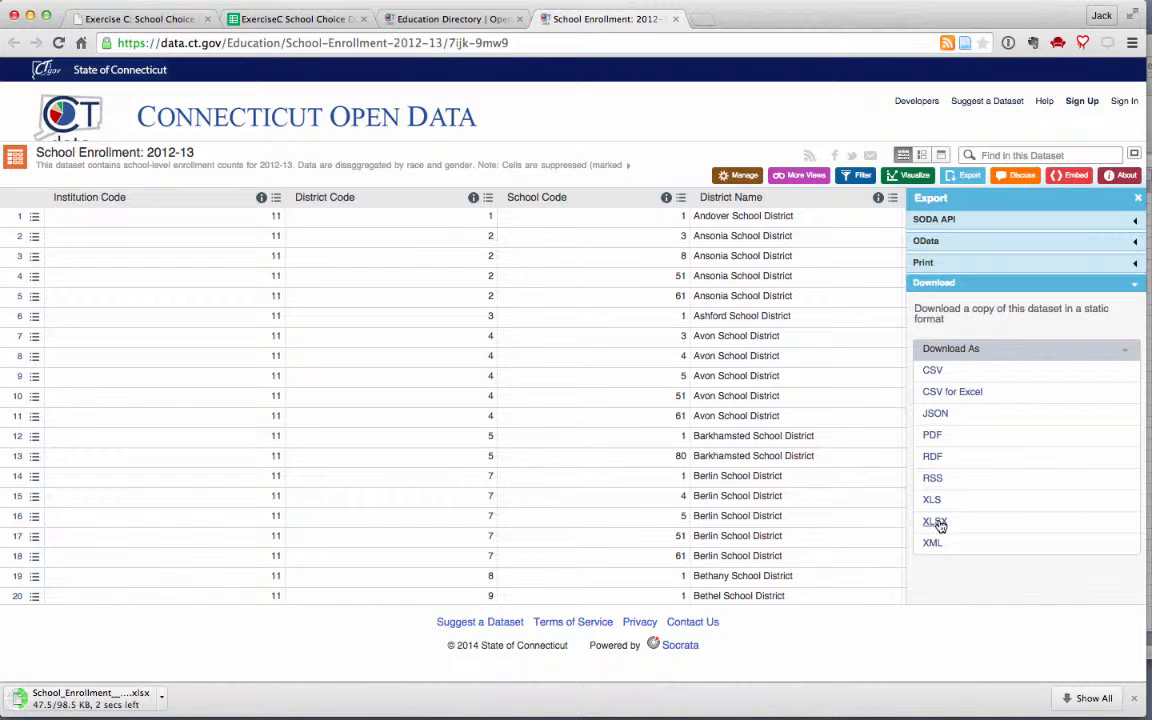
Narrow the Chrome window showing the Google spreadsheet and close Education_Directory.xlsx in Excel without saving its changes.
{"action": "left_click", "coordinate": [295, 19]}
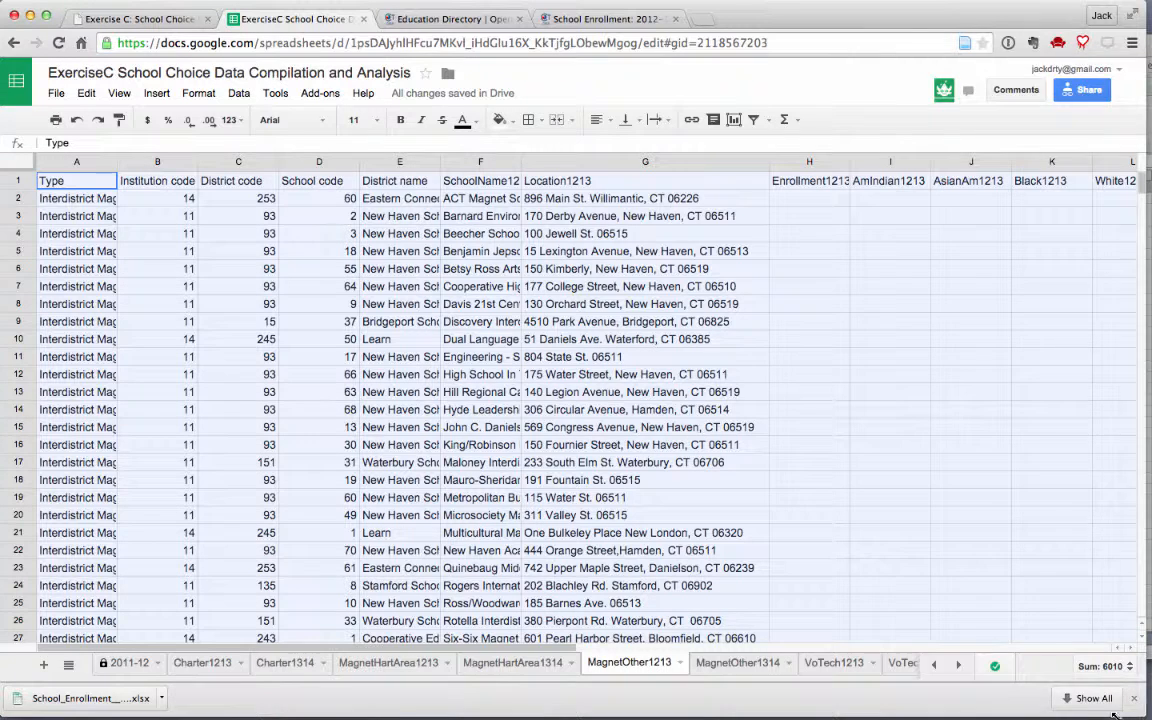
{"action": "left_click_drag", "start_coordinate": [1115, 714], "coordinate": [882, 716]}
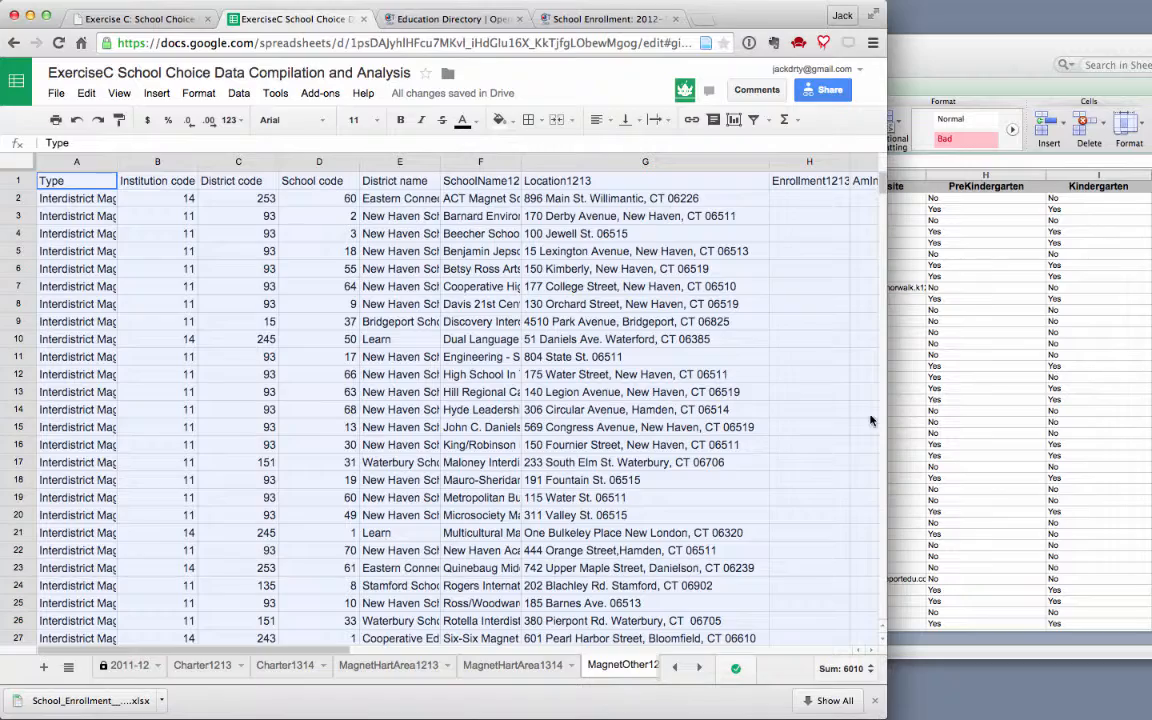
{"action": "left_click", "coordinate": [928, 48]}
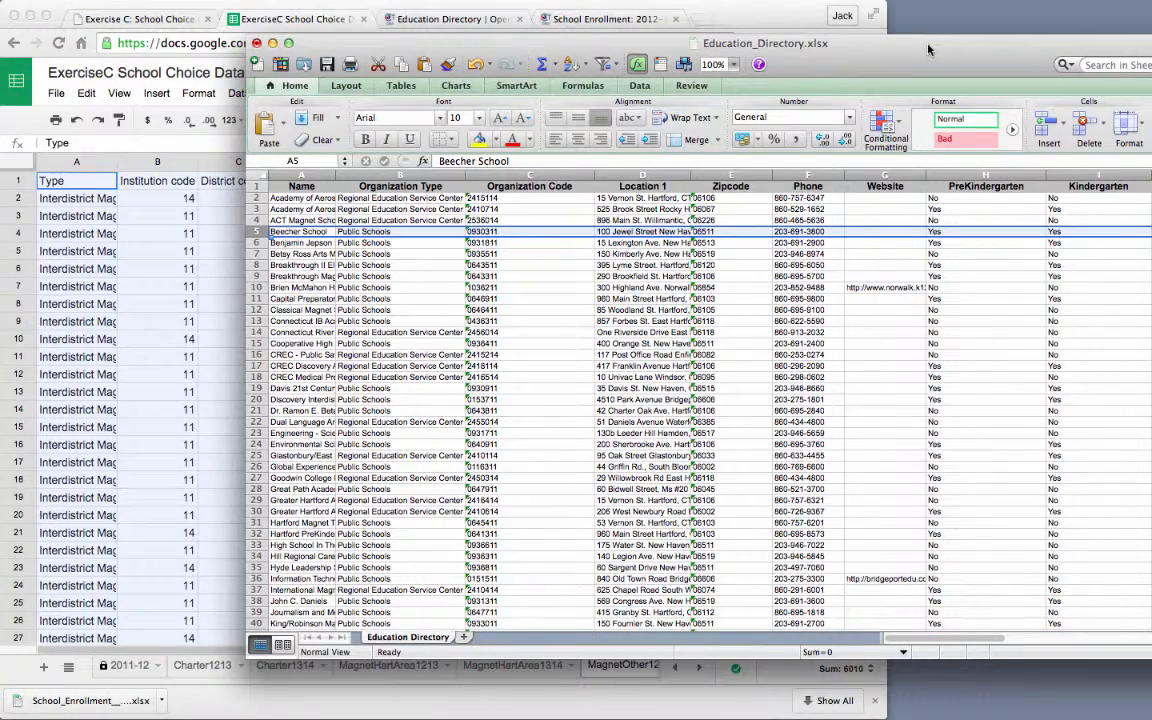
{"action": "left_click", "coordinate": [256, 43]}
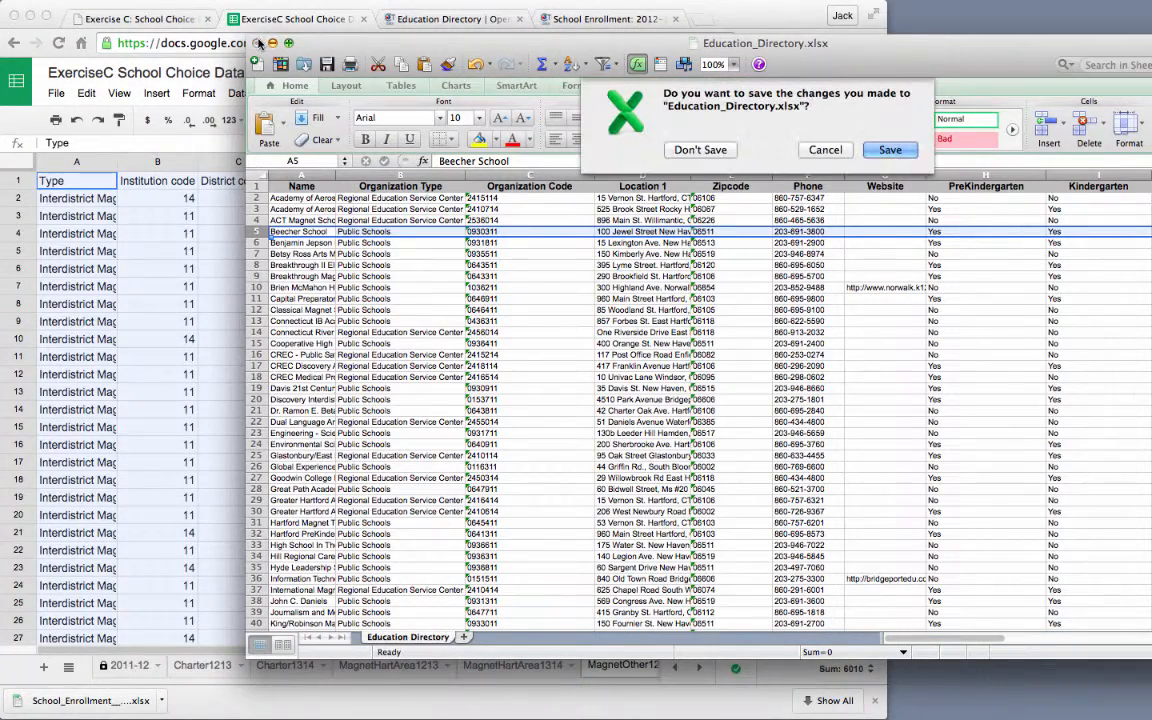
{"action": "left_click", "coordinate": [700, 149]}
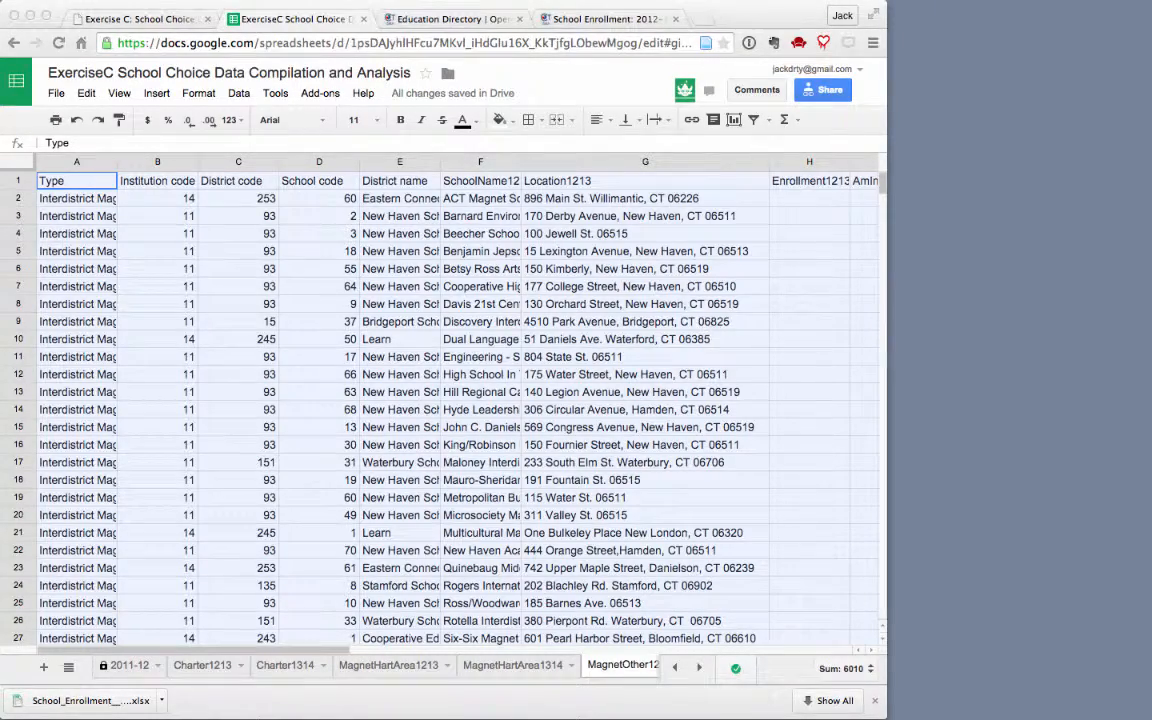
Open the downloaded School_Enrollment__2012-13 (2).xlsx in Excel and place its narrowed window beside the Google spreadsheet.
{"action": "left_click_drag", "start_coordinate": [2, 88], "coordinate": [381, 26]}
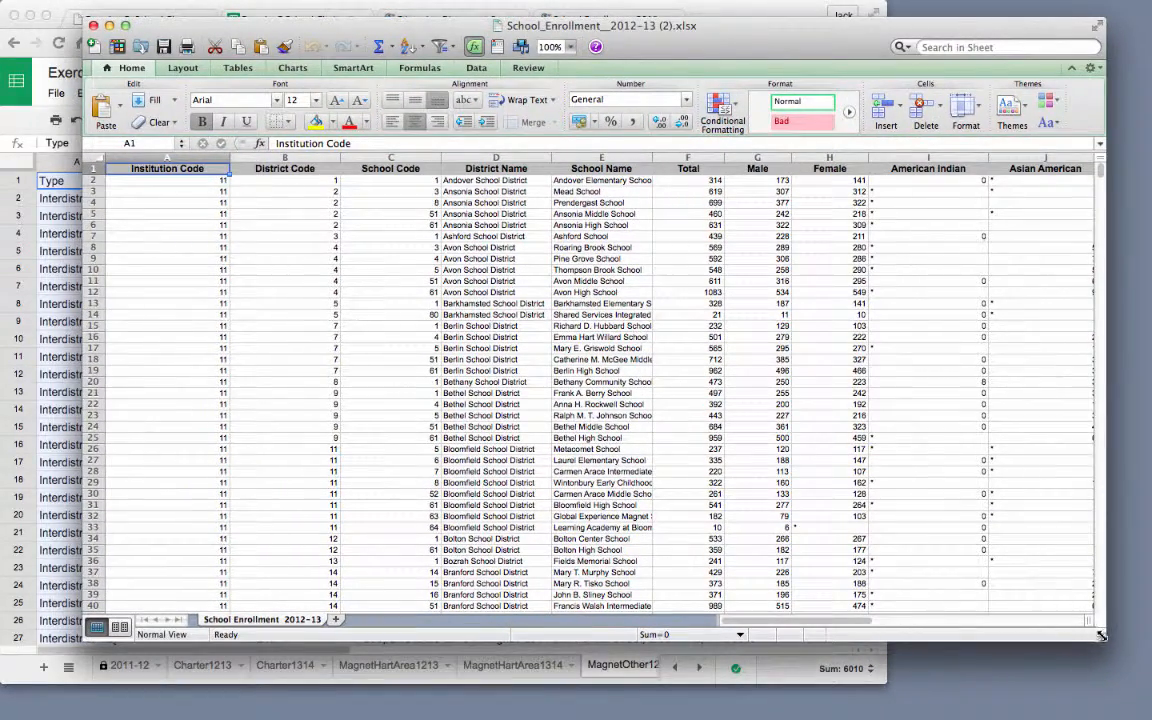
{"action": "left_click_drag", "start_coordinate": [1103, 636], "coordinate": [712, 633]}
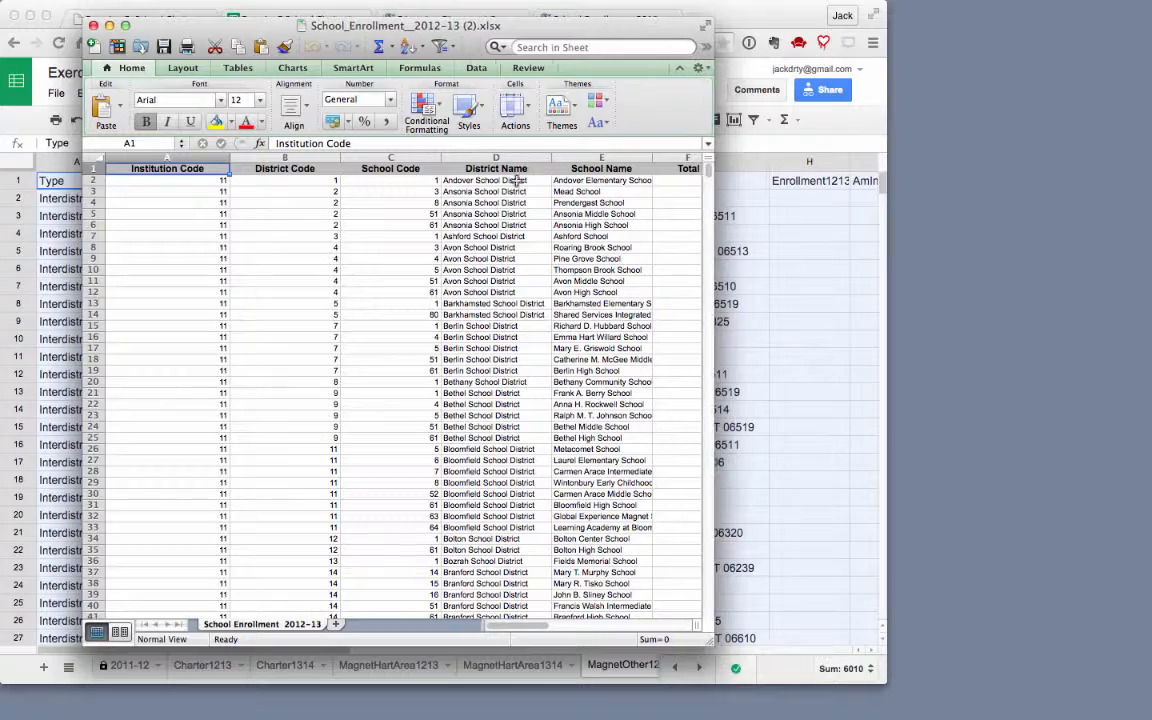
{"action": "left_click_drag", "start_coordinate": [266, 26], "coordinate": [704, 12]}
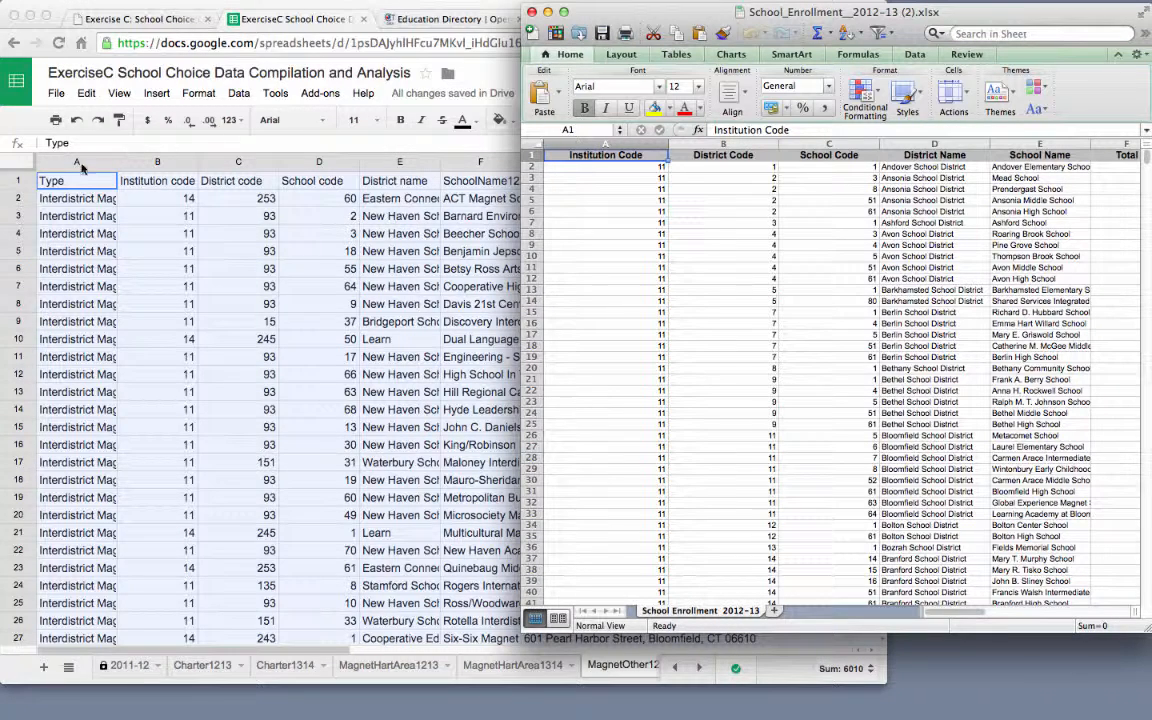
Sort the MagnetOther1213 data in the Google spreadsheet by District code and School code, both A to Z, treating the first row as headers.
{"action": "left_click", "coordinate": [53, 10]}
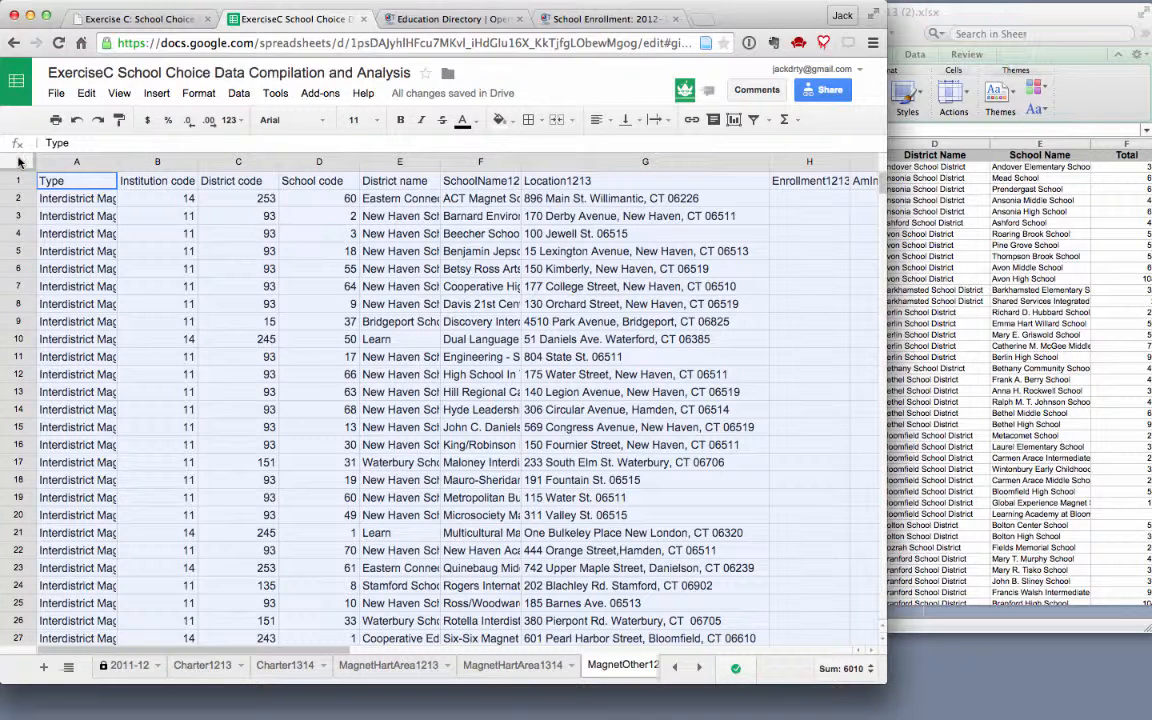
{"action": "left_click", "coordinate": [239, 94]}
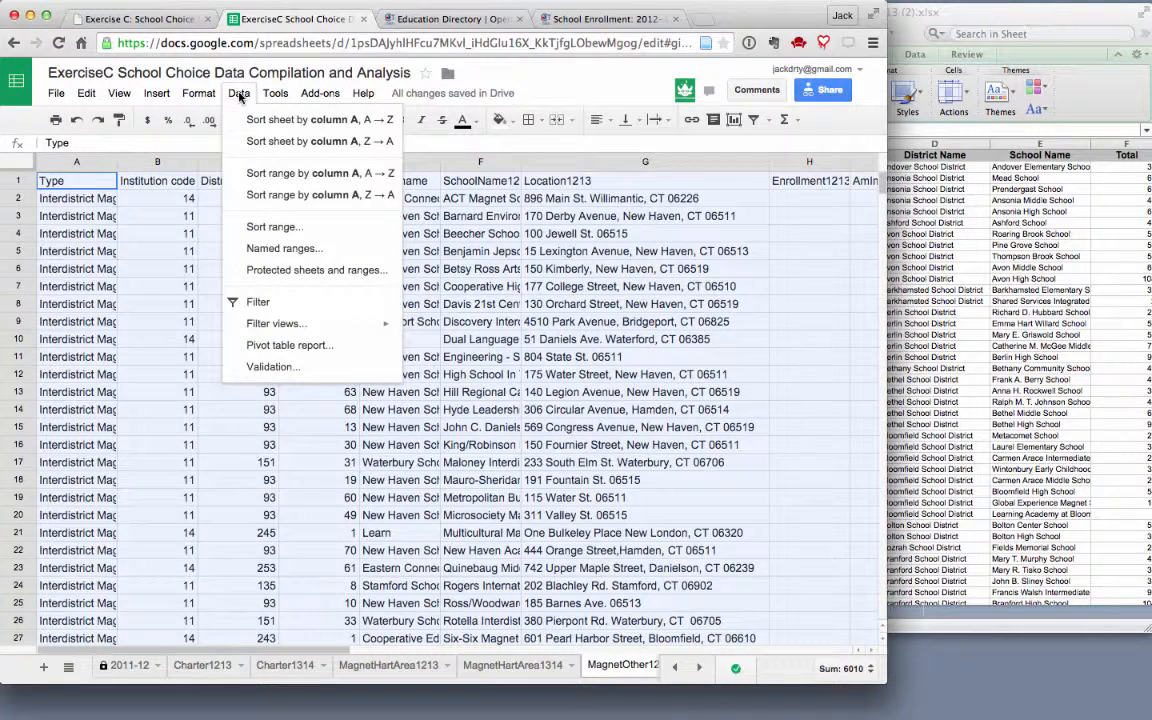
{"action": "left_click", "coordinate": [296, 227]}
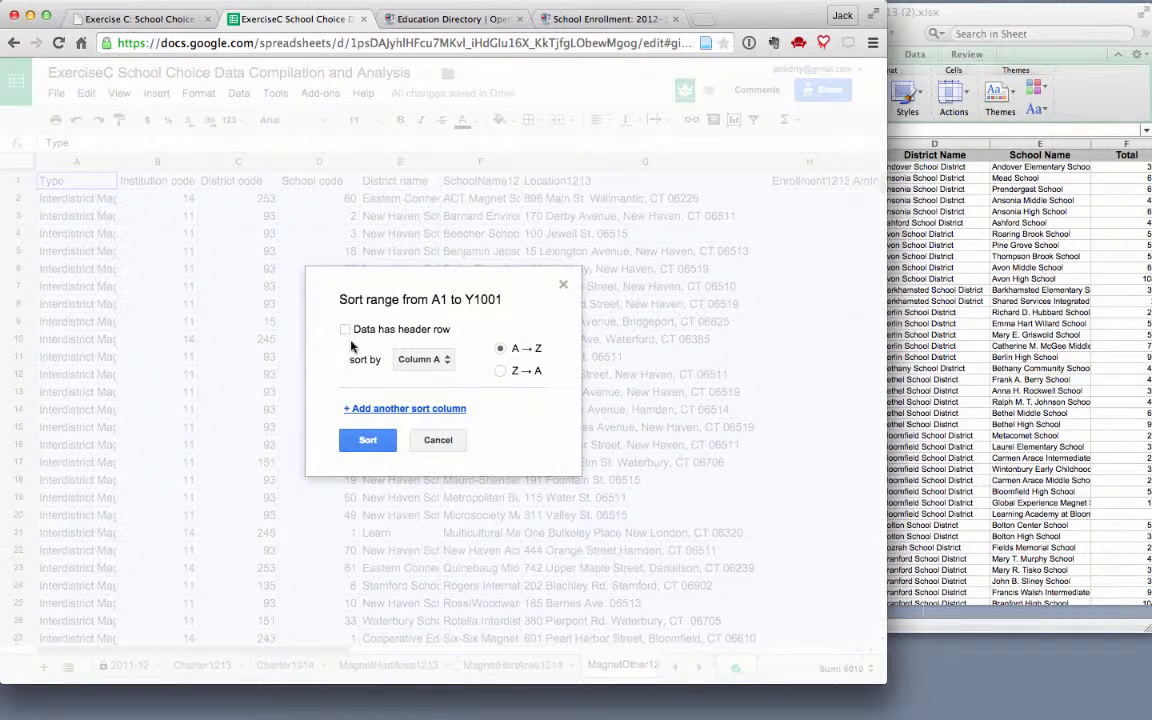
{"action": "left_click", "coordinate": [346, 330]}
{"action": "left_click", "coordinate": [420, 359]}
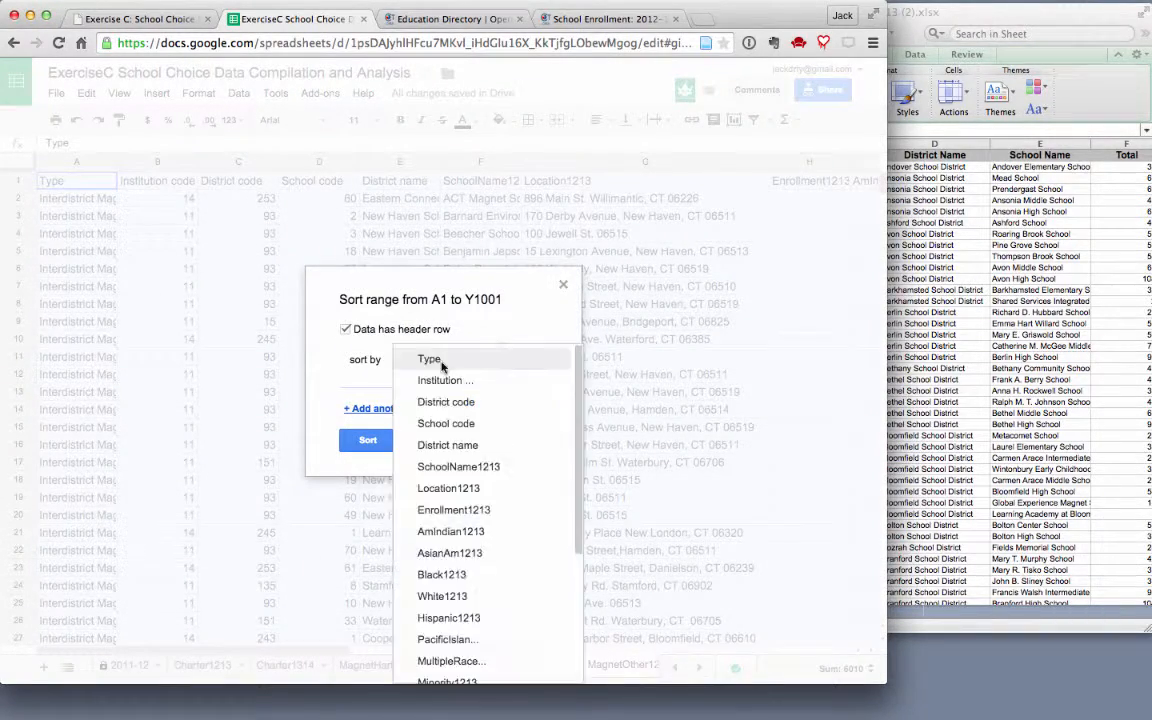
{"action": "left_click", "coordinate": [450, 403]}
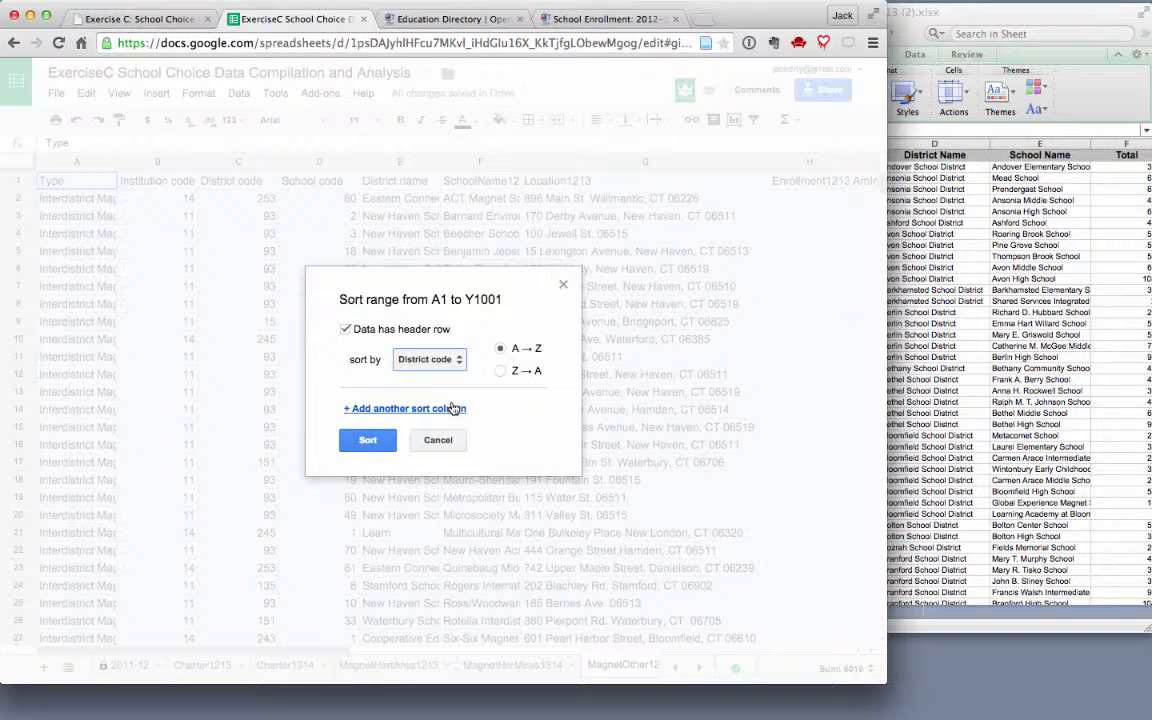
{"action": "left_click", "coordinate": [453, 408]}
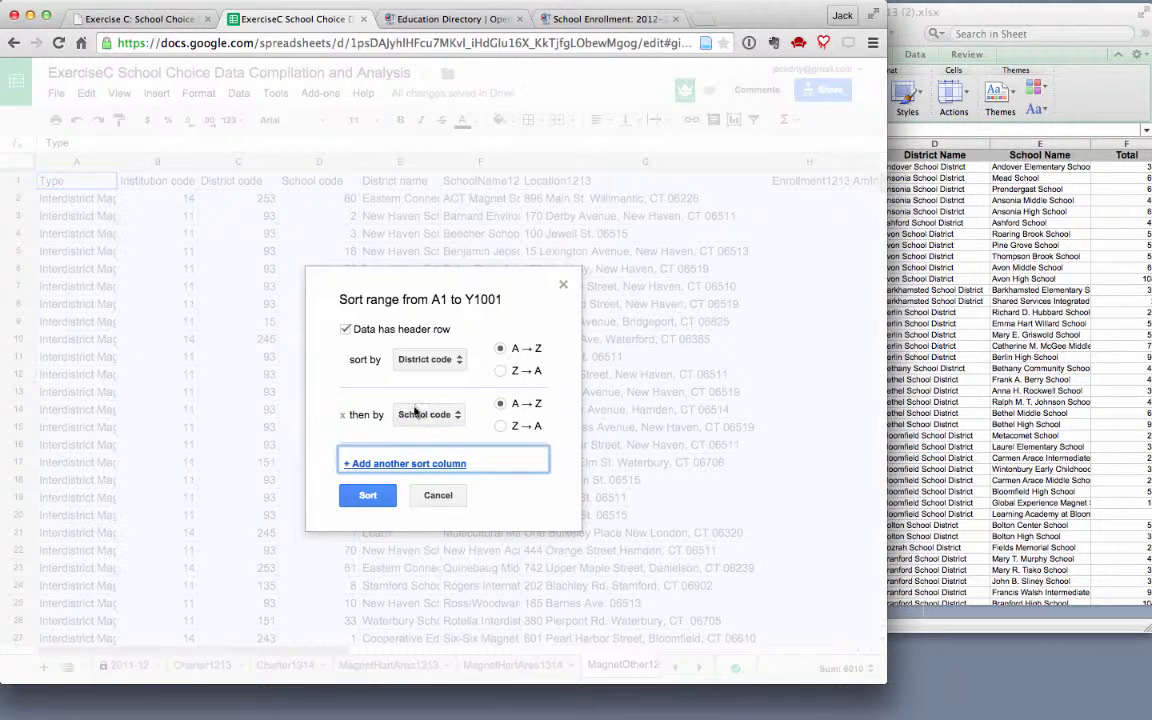
{"action": "left_click", "coordinate": [368, 496]}
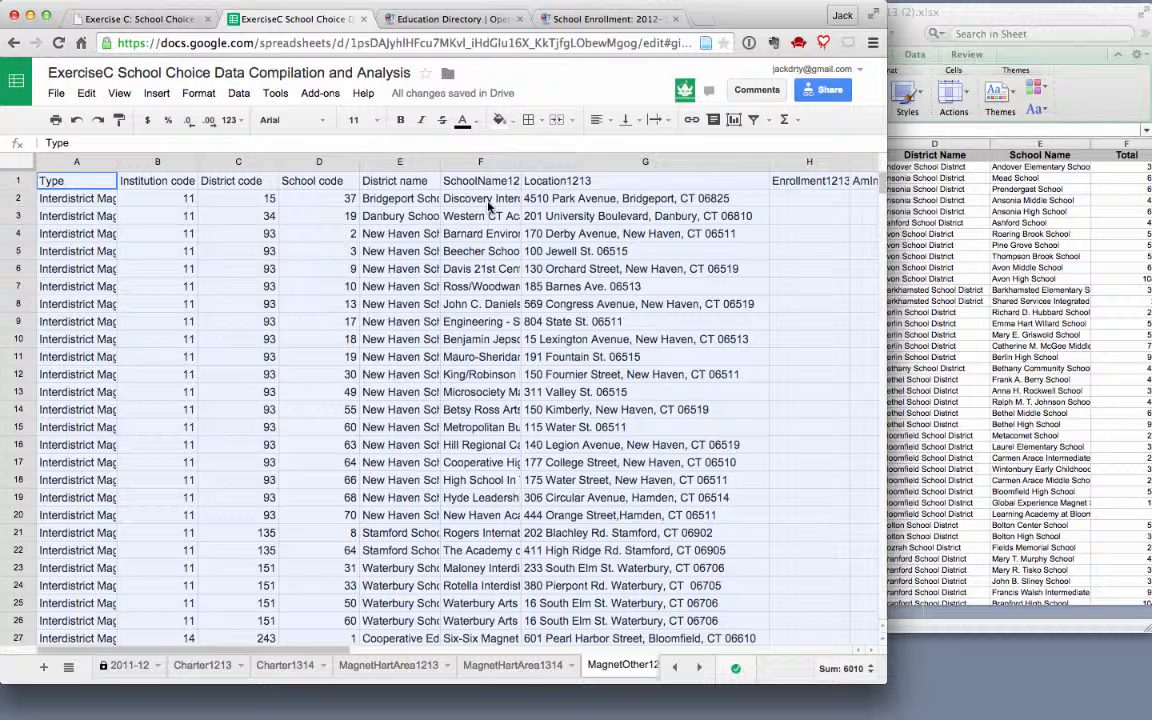
Compare the total and race/ethnicity columns of the Excel enrollment file with the empty enrollment columns on the MagnetOther1213 sheet.
{"action": "left_click", "coordinate": [996, 17]}
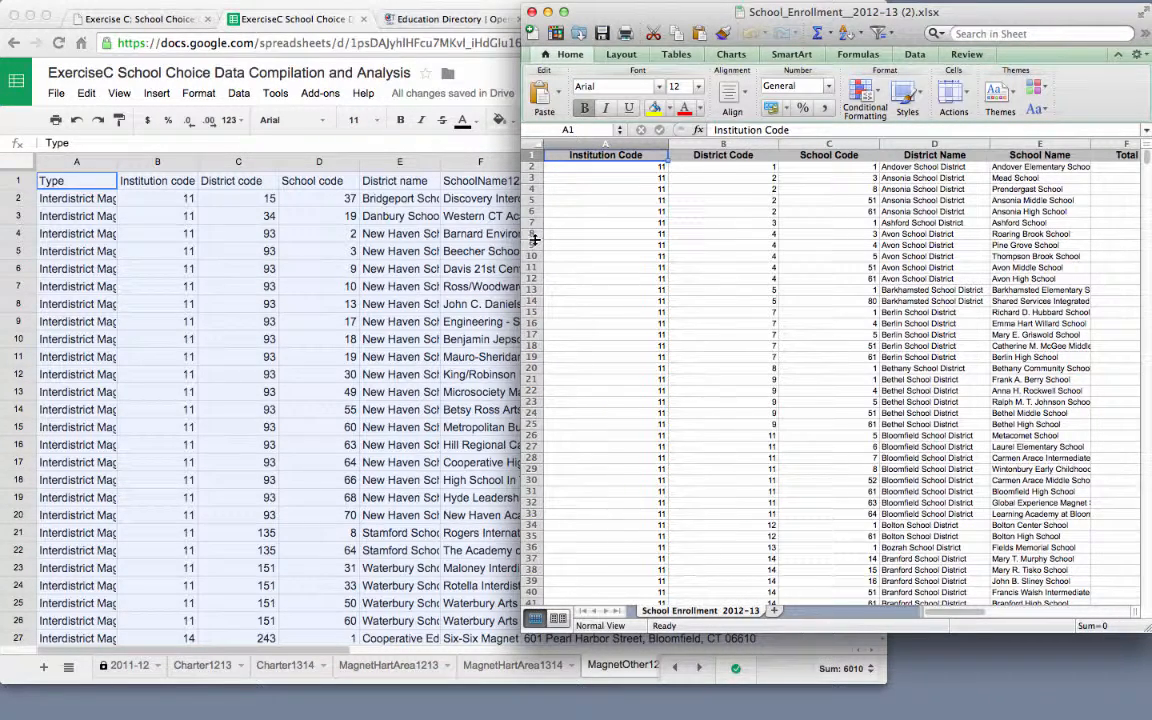
{"action": "scroll", "coordinate": [950, 238], "scroll_direction": "right", "scroll_amount": 10}
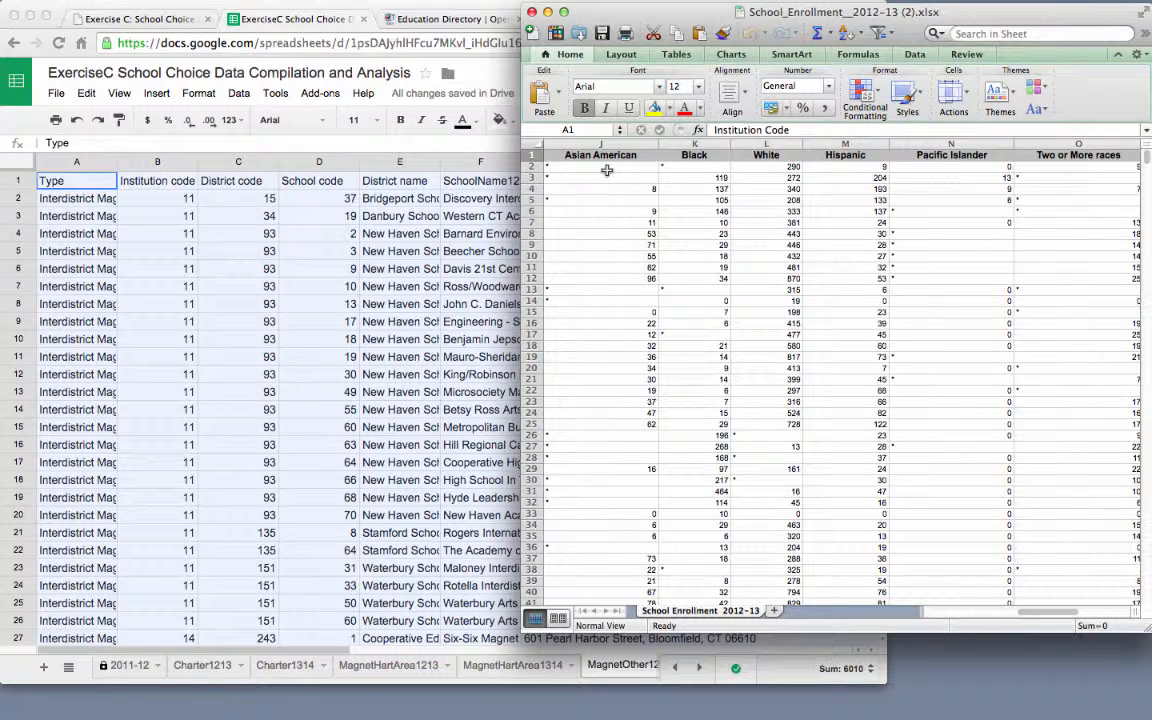
{"action": "scroll", "coordinate": [606, 170], "scroll_direction": "left", "scroll_amount": 2}
{"action": "left_click_drag", "start_coordinate": [606, 170], "coordinate": [1068, 325]}
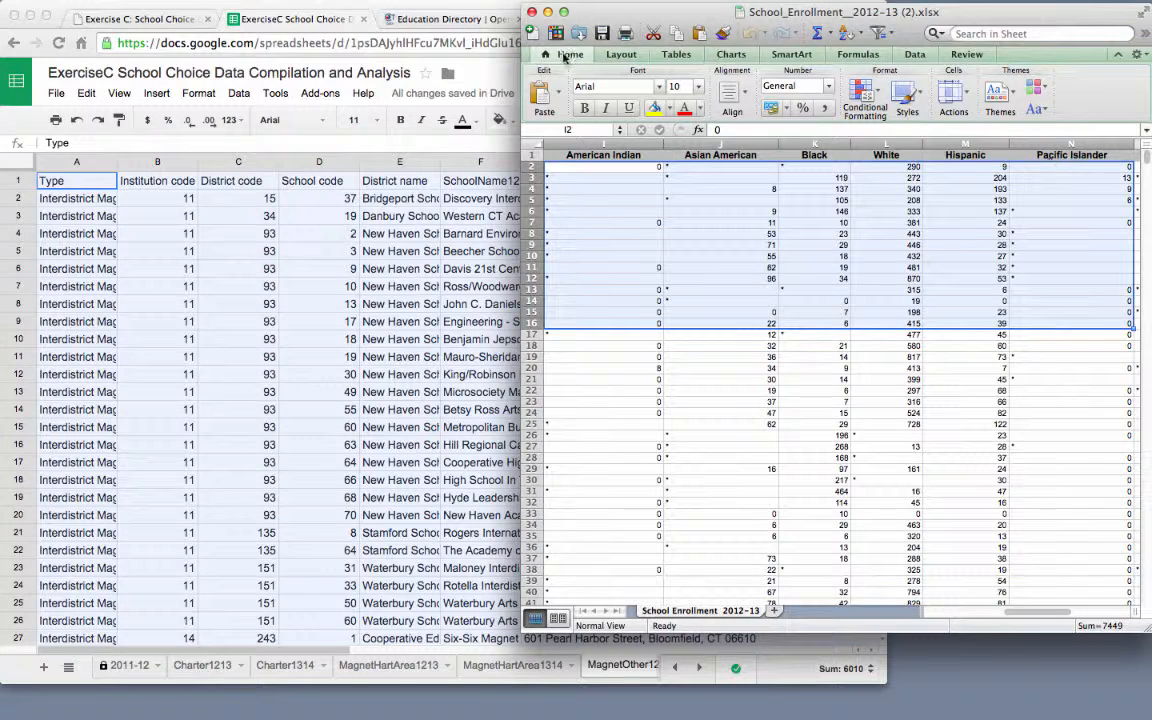
{"action": "left_click", "coordinate": [476, 8]}
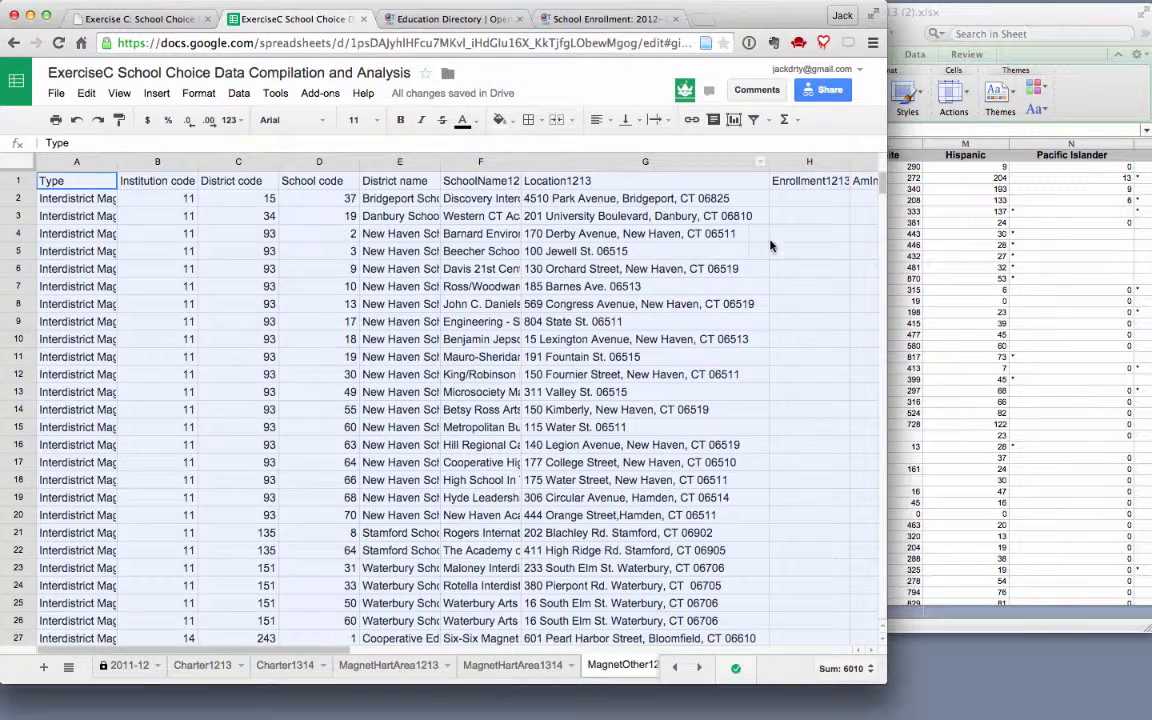
{"action": "scroll", "coordinate": [770, 245], "scroll_direction": "right", "scroll_amount": 10}
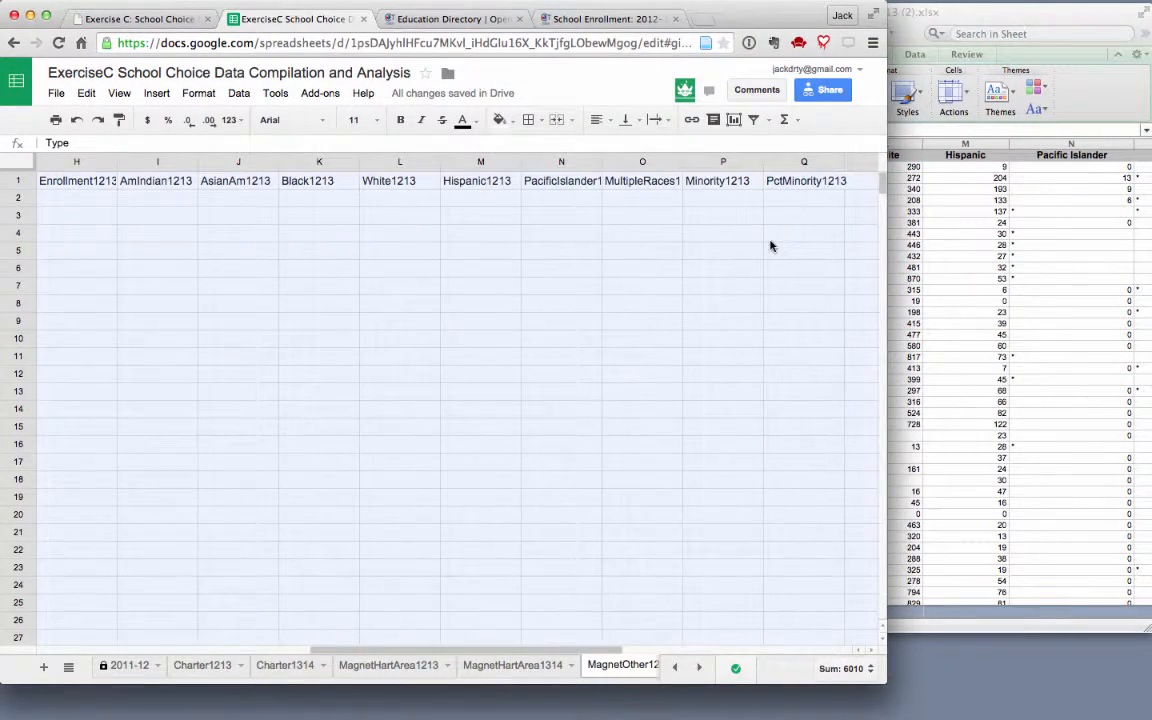
{"action": "left_click", "coordinate": [1024, 234]}
{"action": "scroll", "coordinate": [1024, 233], "scroll_direction": "left", "scroll_amount": 3}
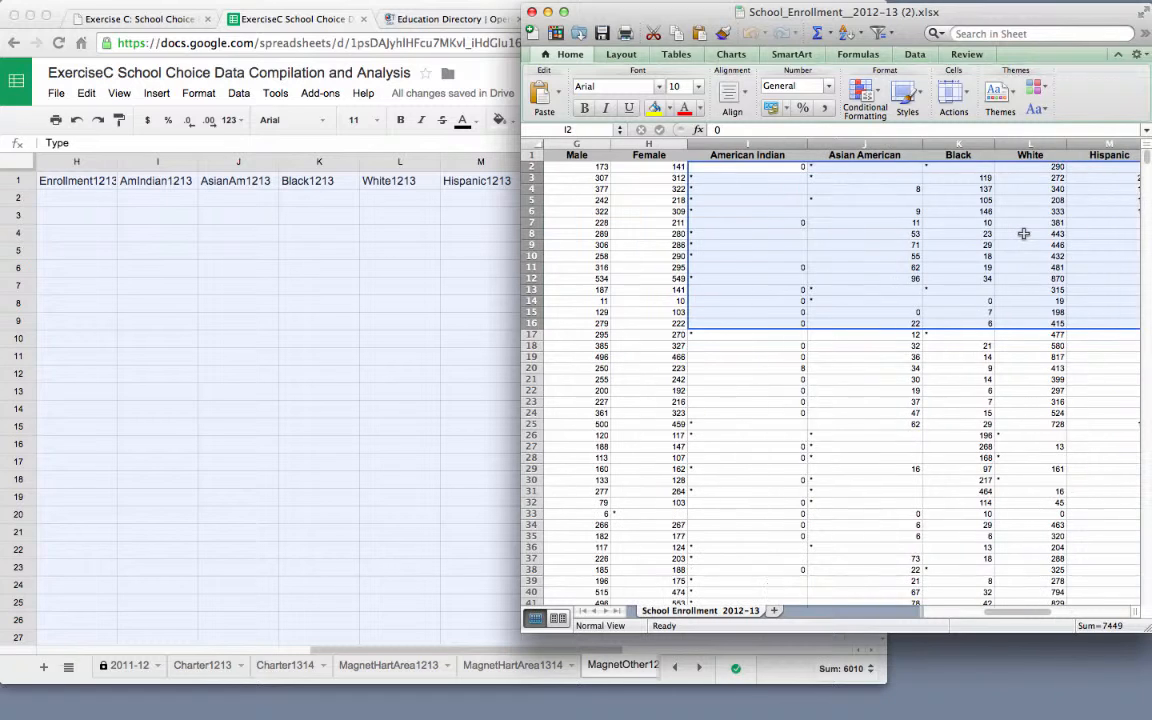
{"action": "scroll", "coordinate": [1024, 234], "scroll_direction": "left", "scroll_amount": 3}
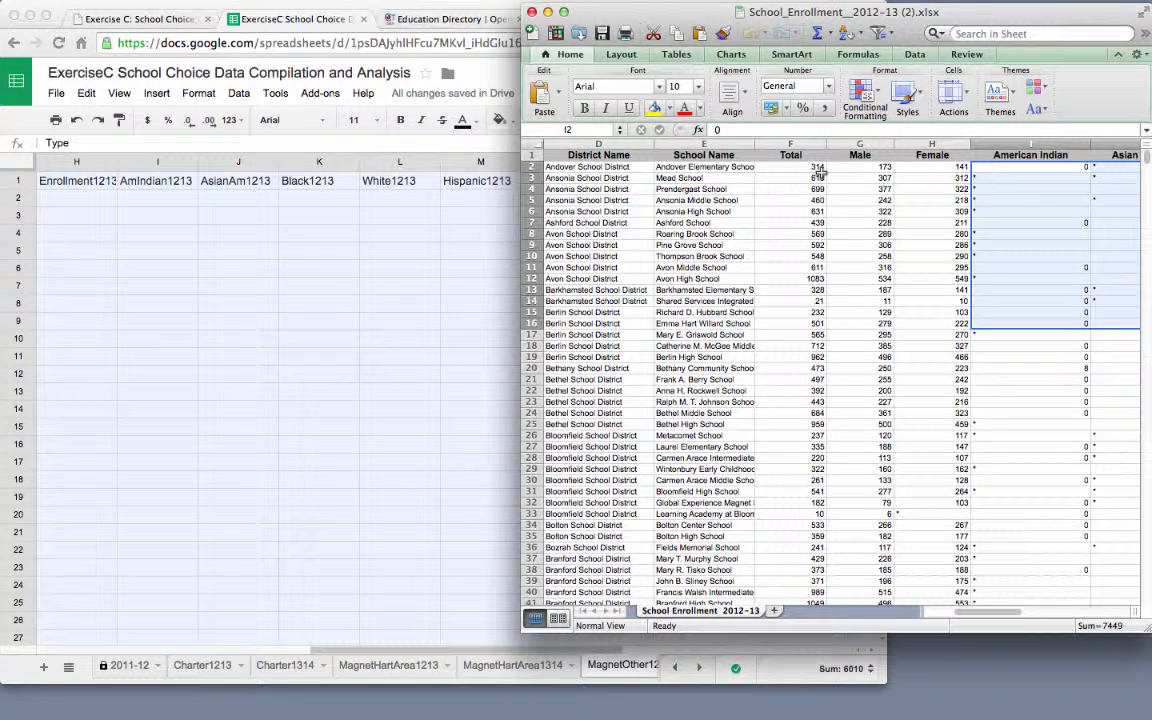
Return to the Exercise C page in Chrome and read the VLookup hint and the note on suppressed cells, highlighting each.
{"action": "left_click", "coordinate": [172, 16]}
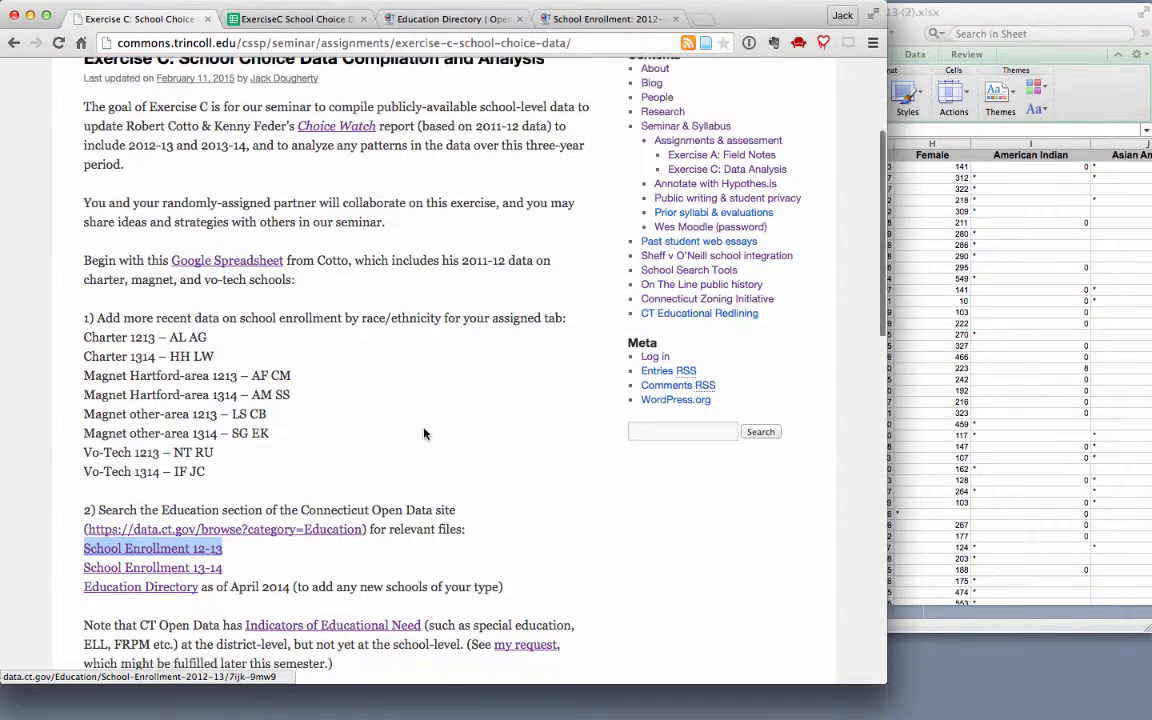
{"action": "scroll", "coordinate": [424, 433], "scroll_direction": "down", "scroll_amount": 5}
{"action": "scroll", "coordinate": [424, 433], "scroll_direction": "down", "scroll_amount": 3}
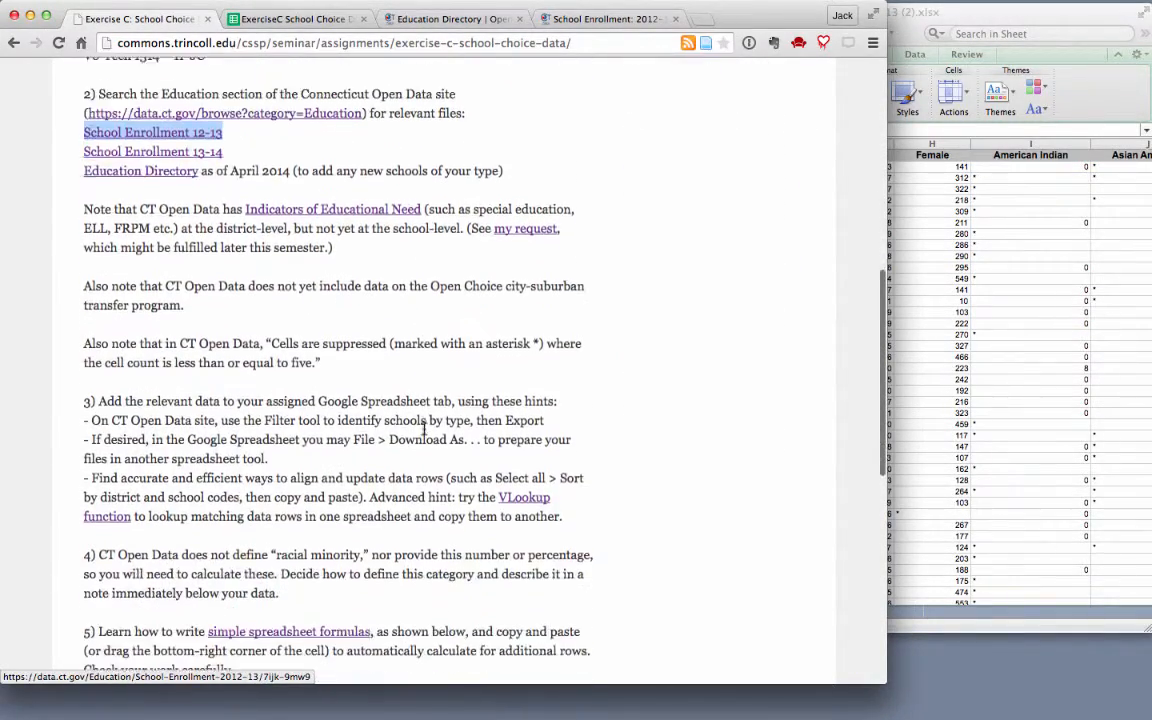
{"action": "scroll", "coordinate": [424, 433], "scroll_direction": "down", "scroll_amount": 2}
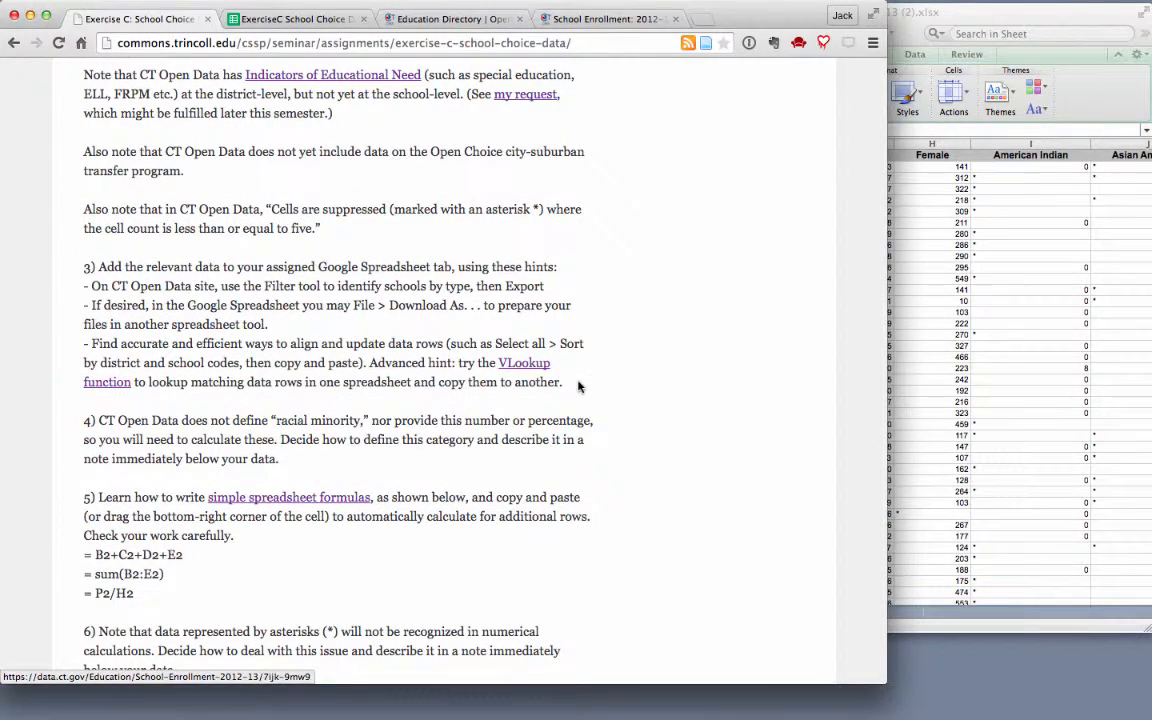
{"action": "left_click_drag", "start_coordinate": [578, 383], "coordinate": [369, 362]}
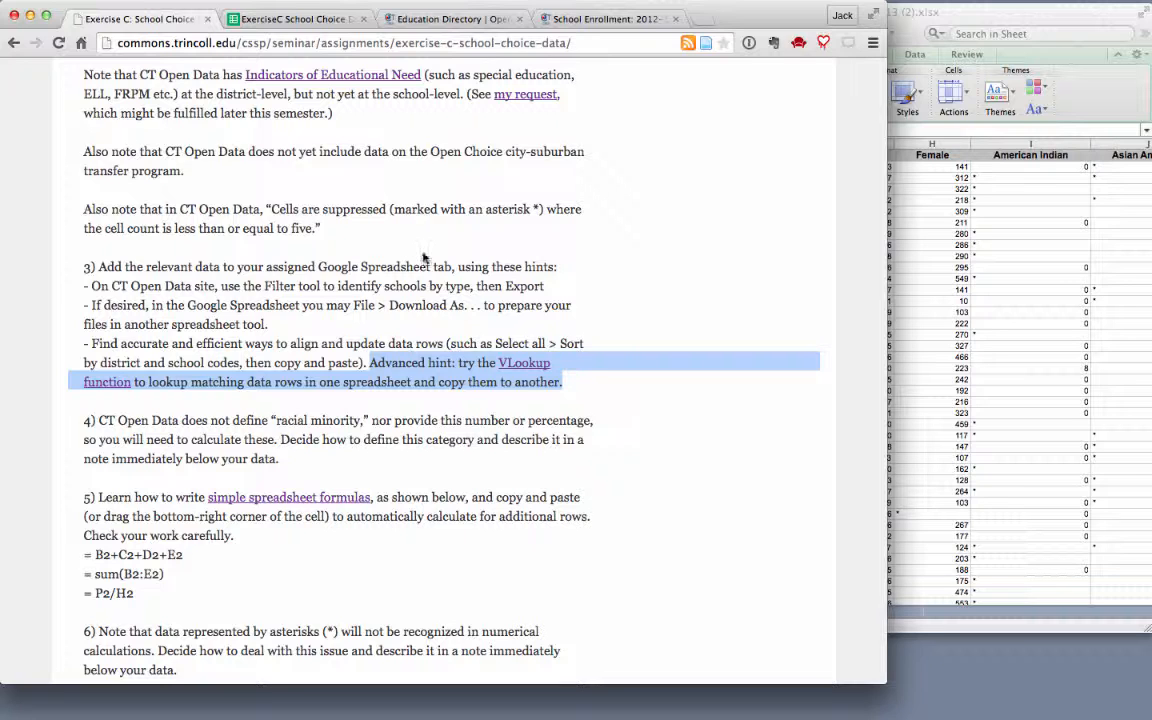
{"action": "left_click_drag", "start_coordinate": [320, 228], "coordinate": [75, 192]}
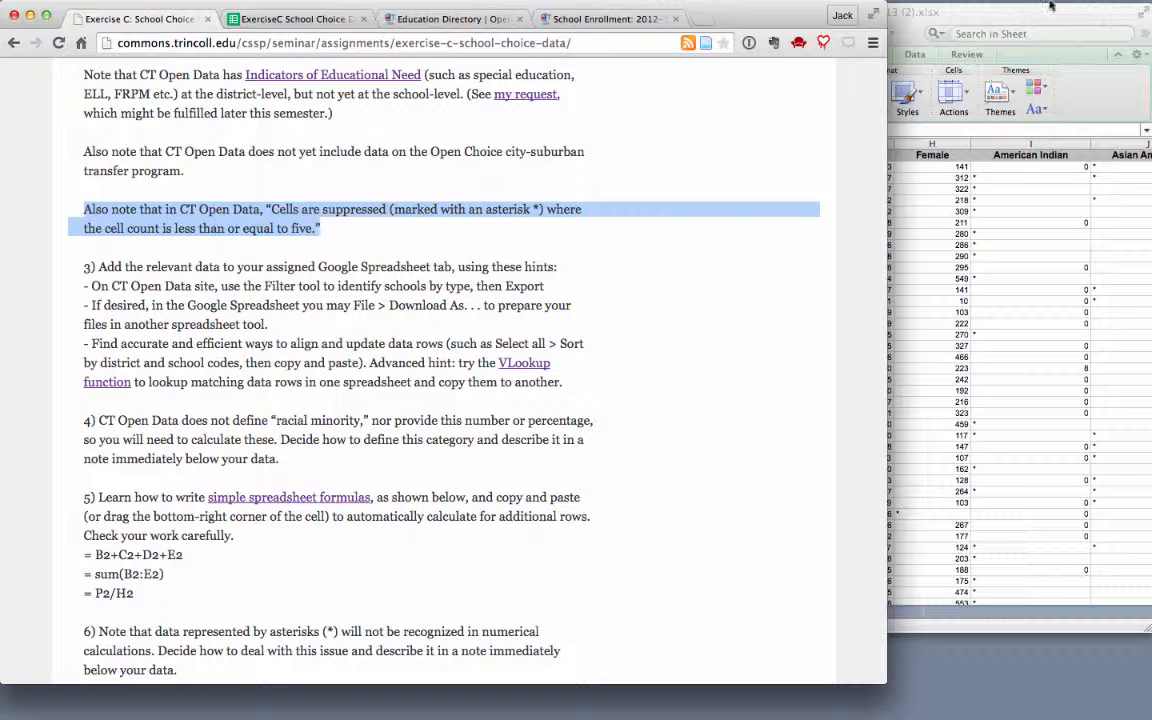
Inspect the first school's American Indian and Asian American cells in the Excel enrollment file and return to the Exercise C page.
{"action": "left_click", "coordinate": [932, 16]}
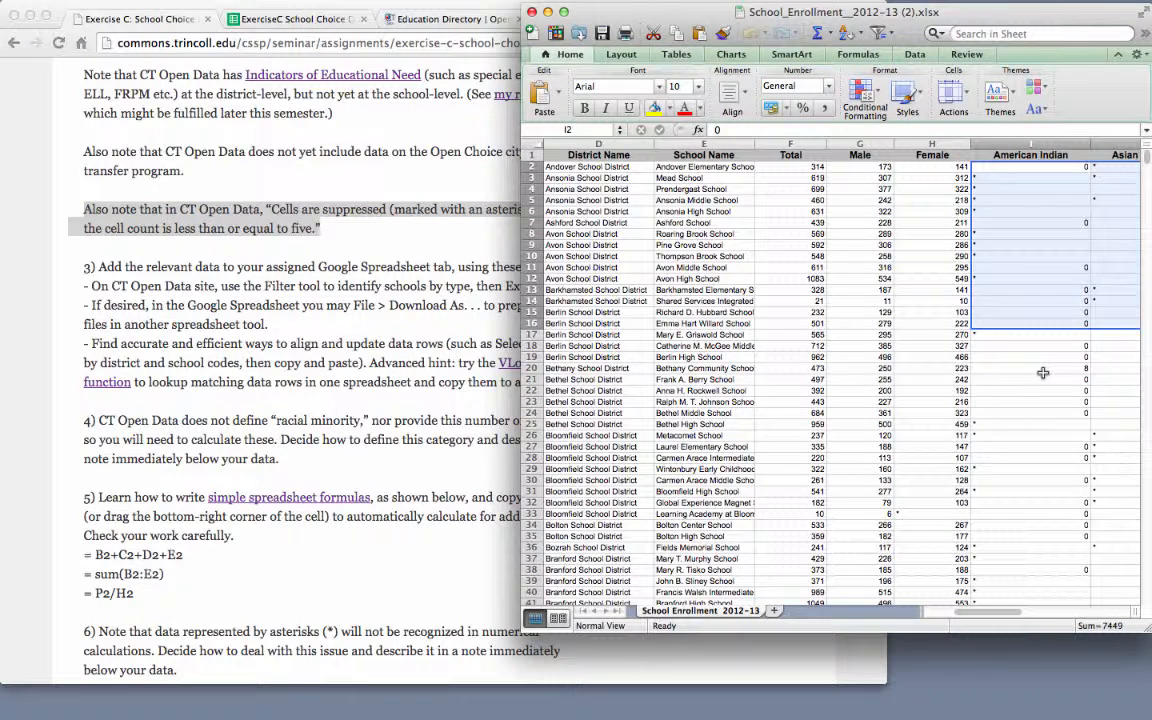
{"action": "scroll", "coordinate": [1042, 373], "scroll_direction": "right", "scroll_amount": 3}
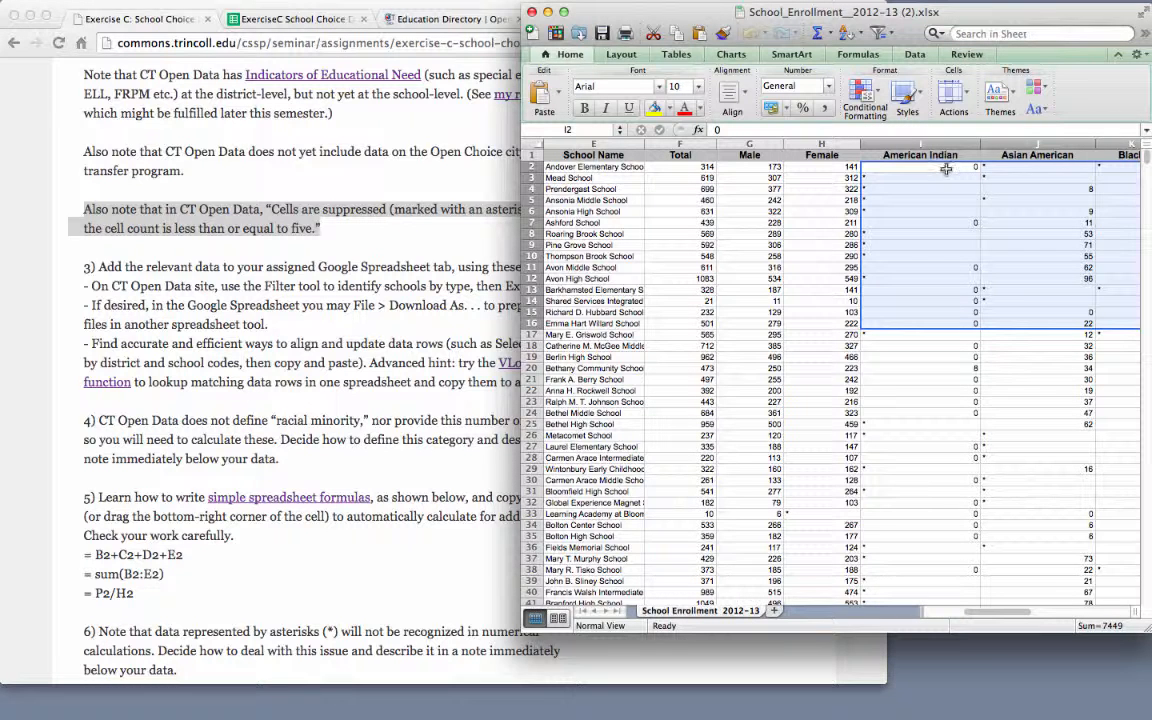
{"action": "left_click", "coordinate": [946, 169]}
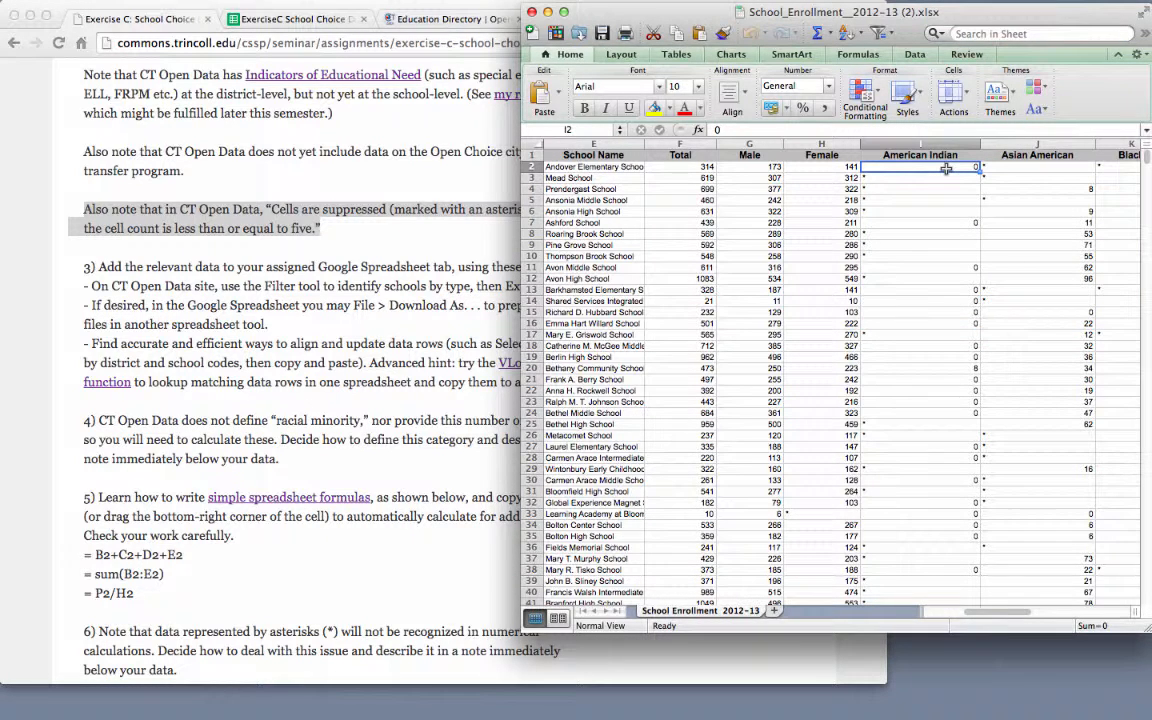
{"action": "left_click", "coordinate": [1006, 170]}
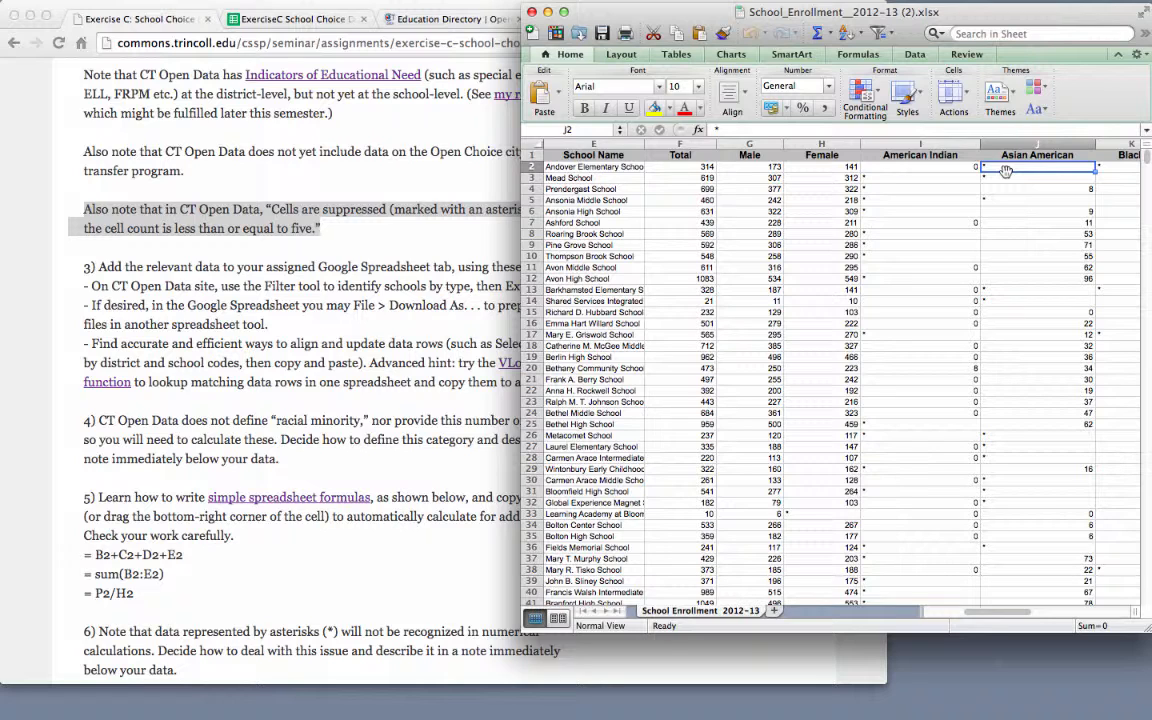
{"action": "left_click", "coordinate": [389, 237]}
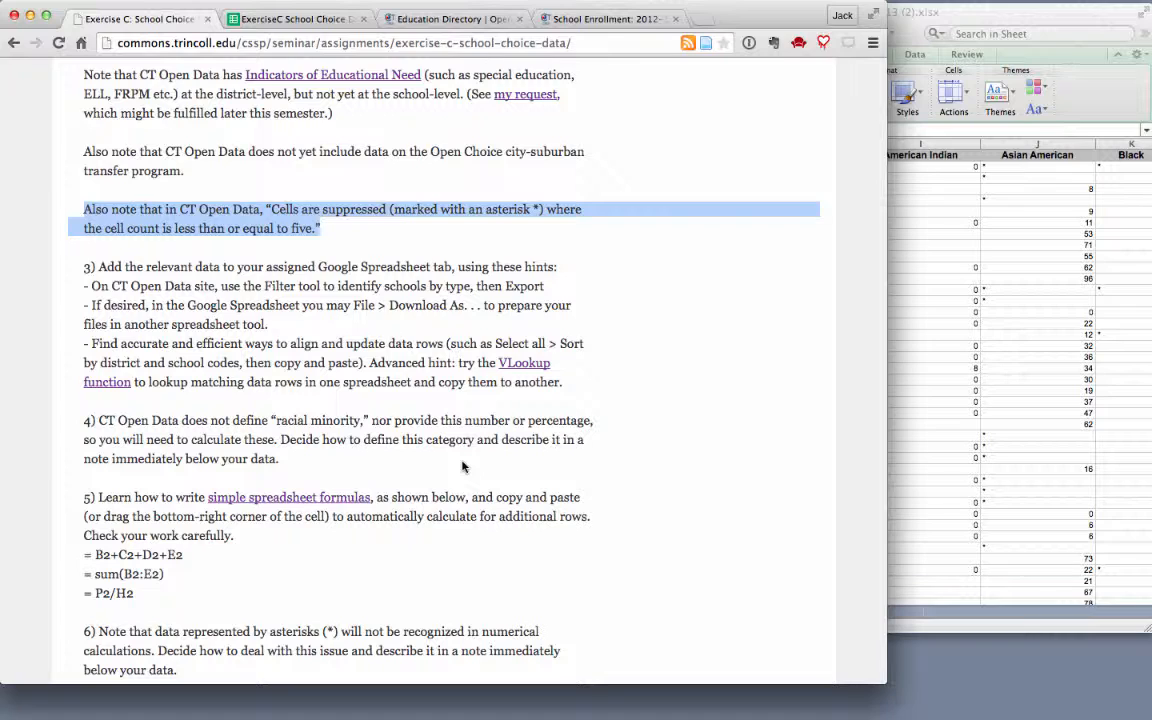
Highlight the Exercise C note about asterisks in numerical calculations and return to the MagnetOther1213 sheet in the Google spreadsheet.
{"action": "scroll", "coordinate": [463, 466], "scroll_direction": "down", "scroll_amount": 2}
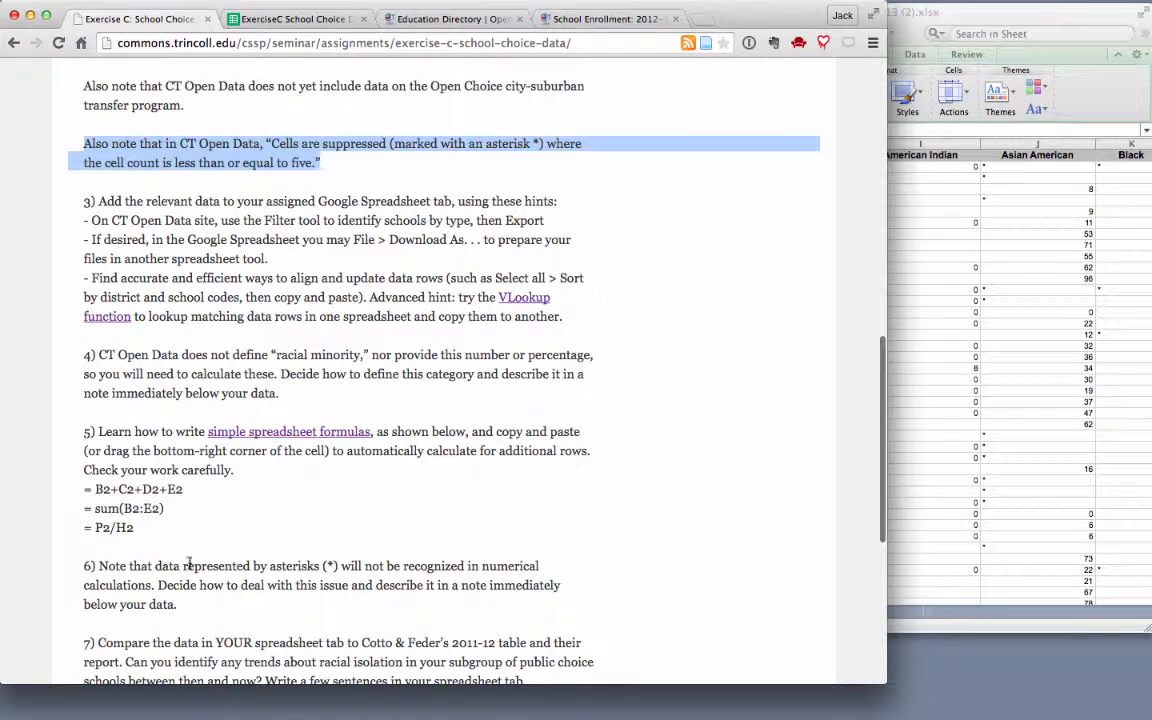
{"action": "left_click_drag", "start_coordinate": [183, 565], "coordinate": [210, 603]}
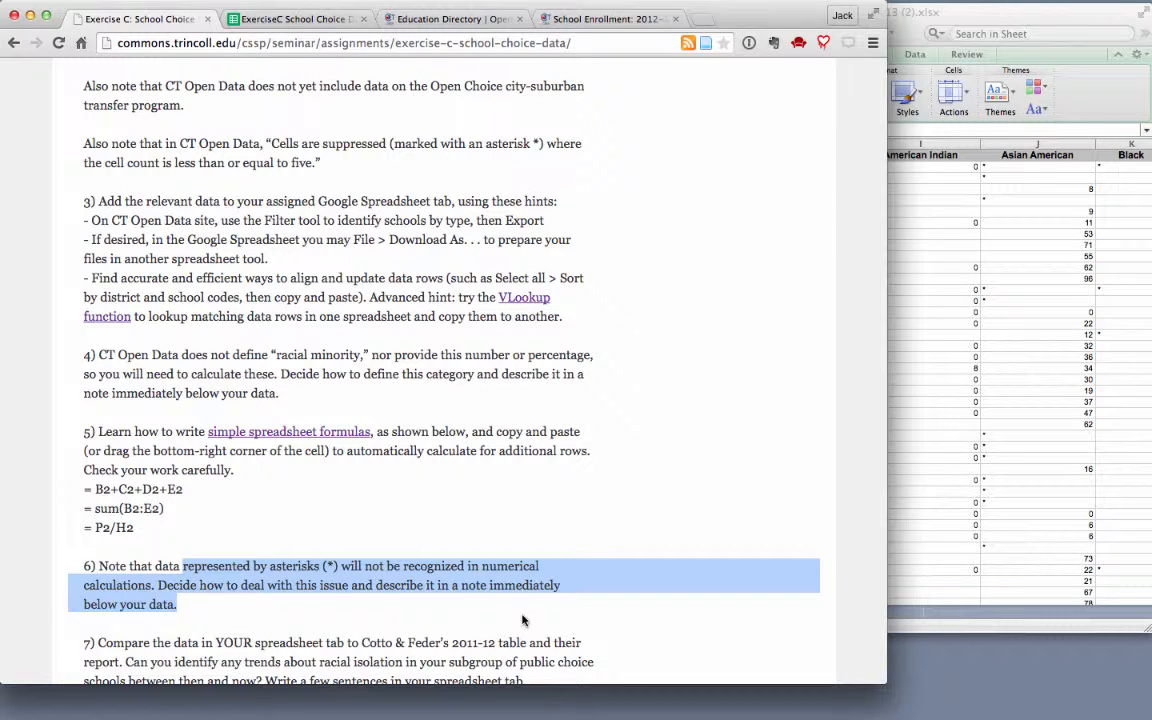
{"action": "key", "text": "ctrl+Tab"}
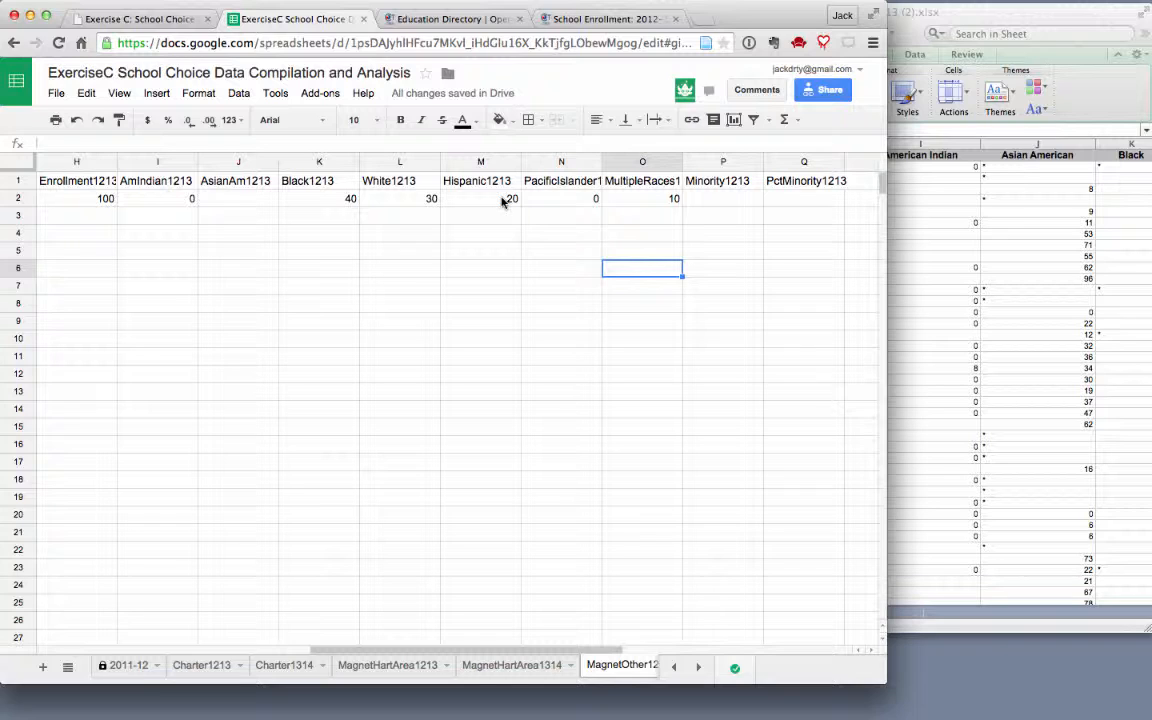
Copy the sample enrollment values in H2:O2 into rows 3 to 5 of the same columns.
{"action": "left_click", "coordinate": [106, 199]}
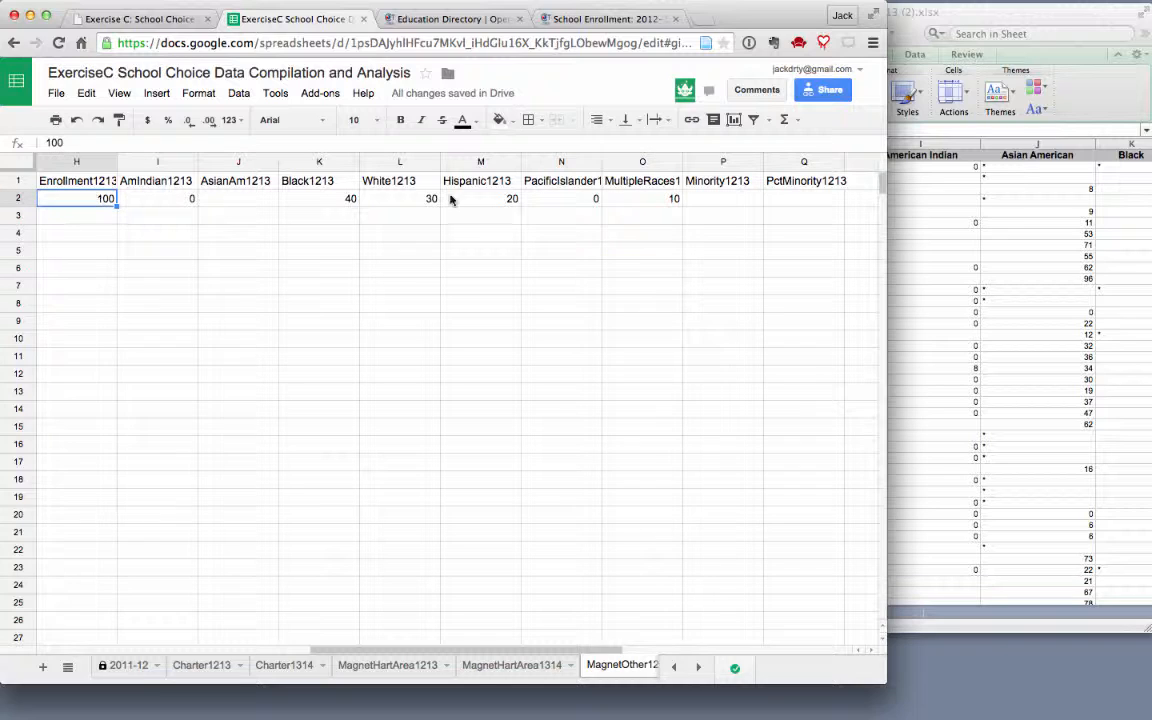
{"action": "left_click", "coordinate": [635, 202], "text": "shift"}
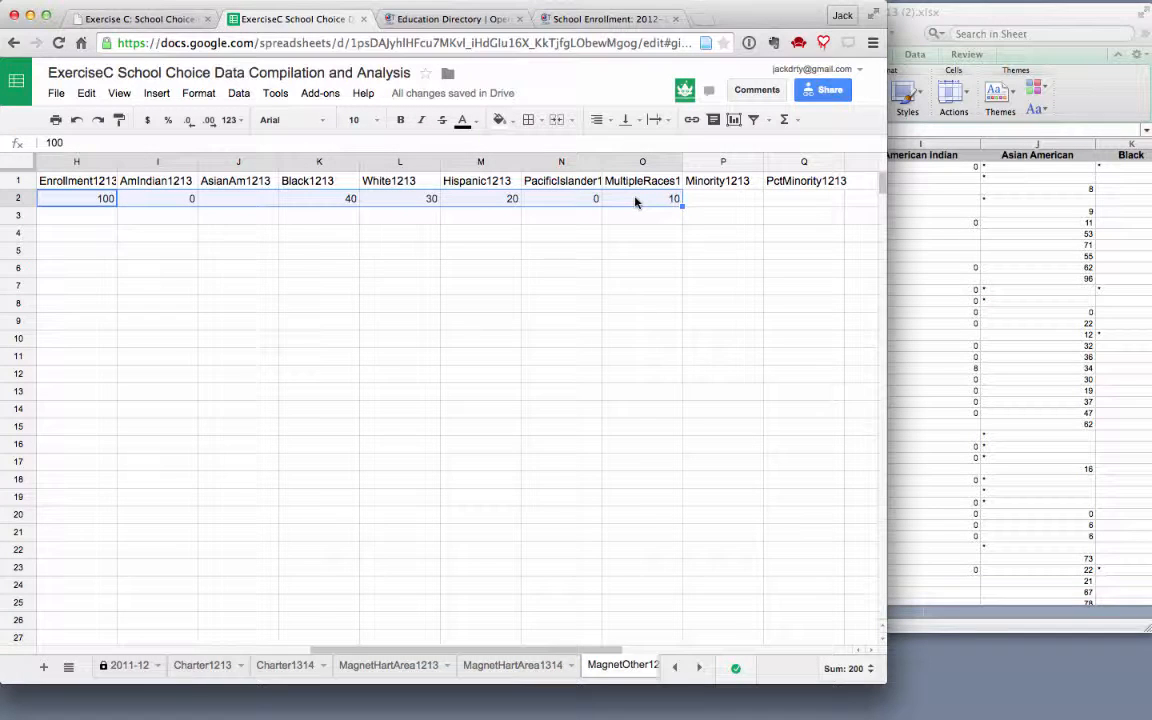
{"action": "key", "text": "ctrl+c"}
{"action": "left_click_drag", "start_coordinate": [103, 218], "coordinate": [643, 262]}
{"action": "key", "text": "ctrl+v"}
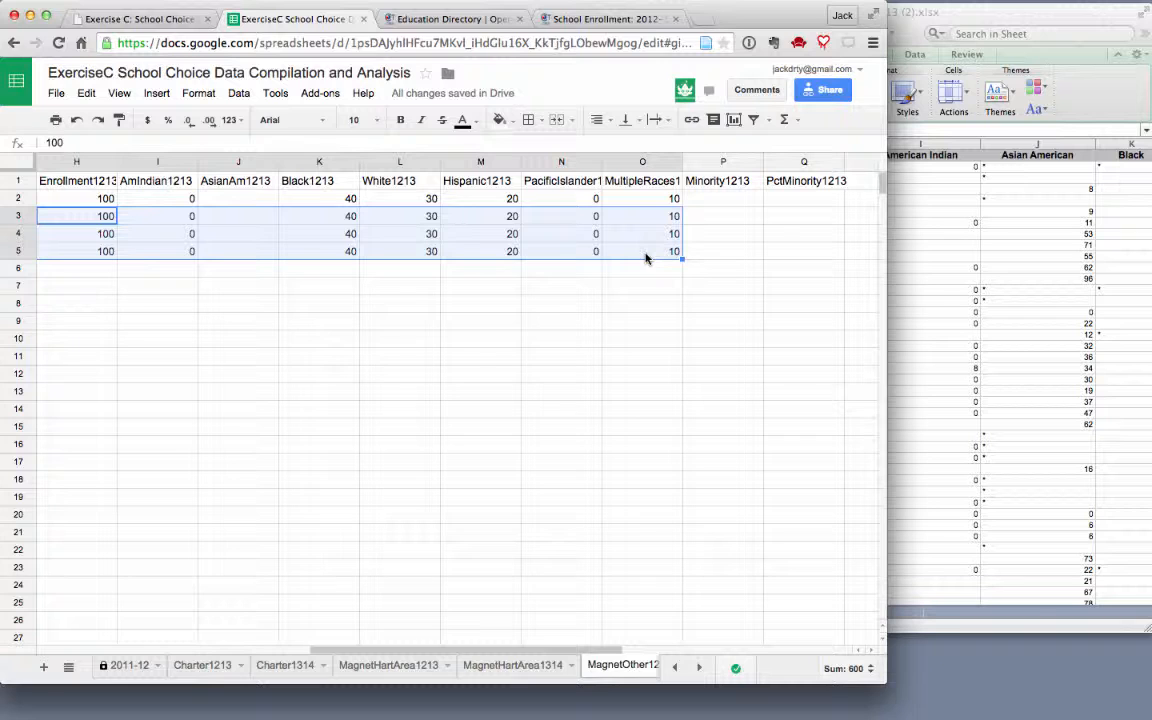
Calculate Minority1213 in P2 with the formula =O2+N2+M2+K2+J2+I2, leaving out the White1213 column.
{"action": "left_click", "coordinate": [727, 205]}
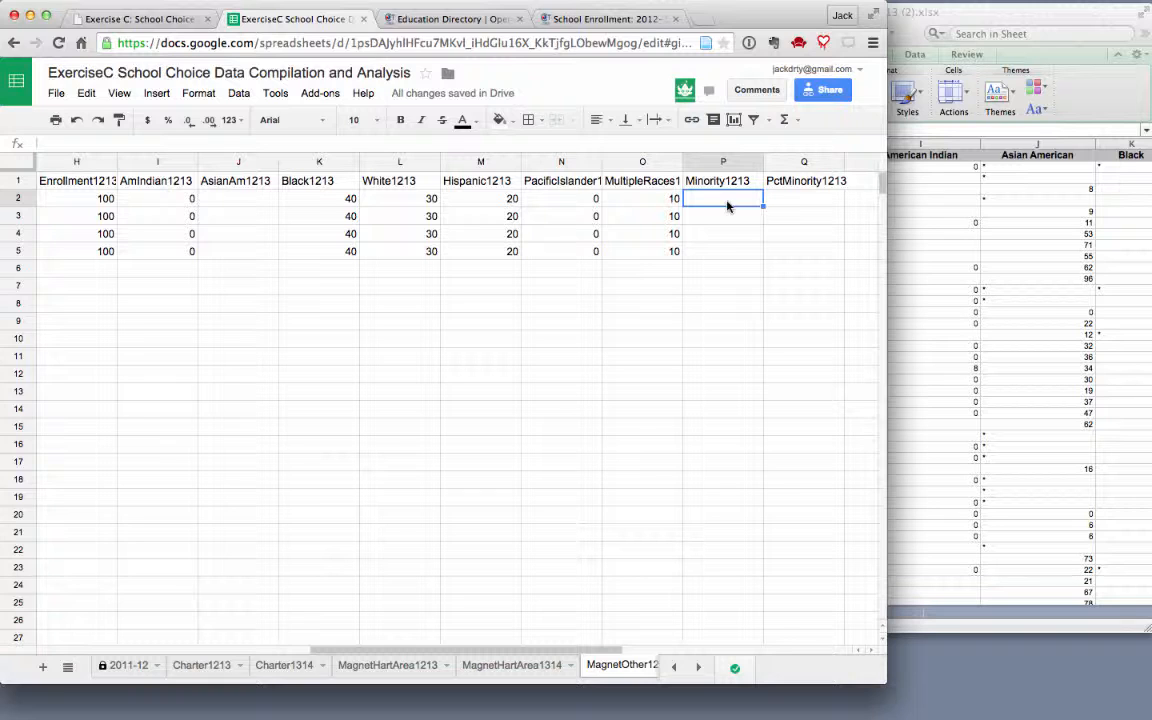
{"action": "type", "text": "="}
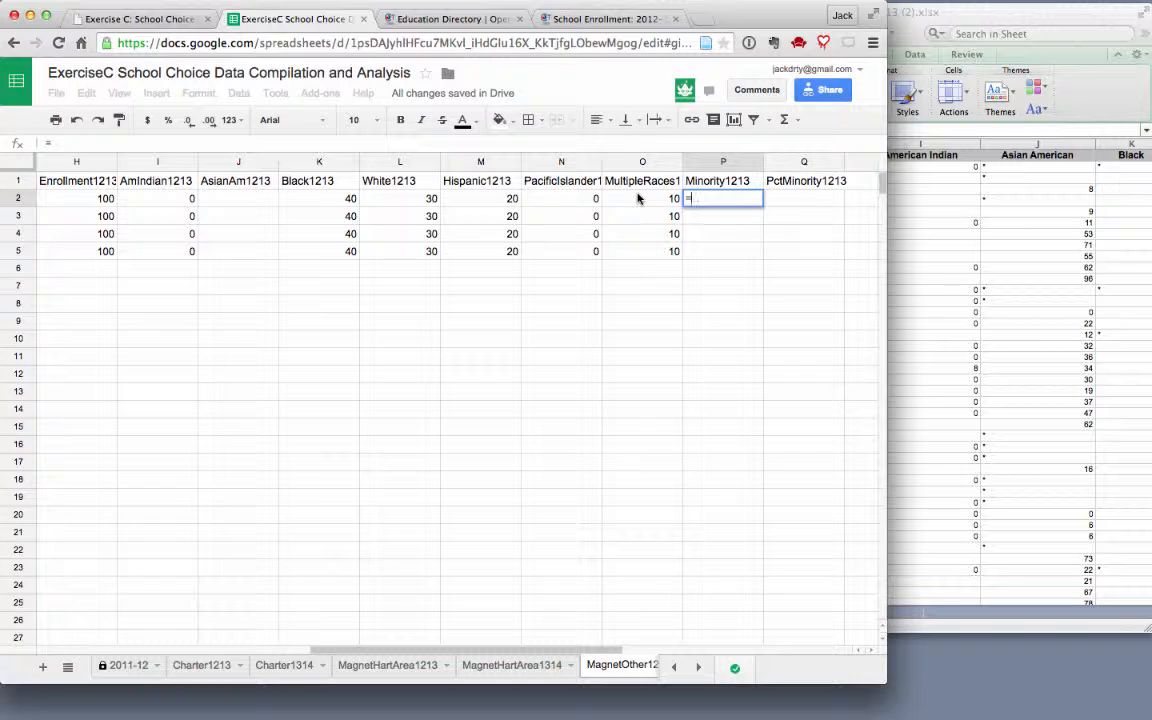
{"action": "left_click", "coordinate": [637, 198]}
{"action": "type", "text": "+"}
{"action": "left_click", "coordinate": [552, 198]}
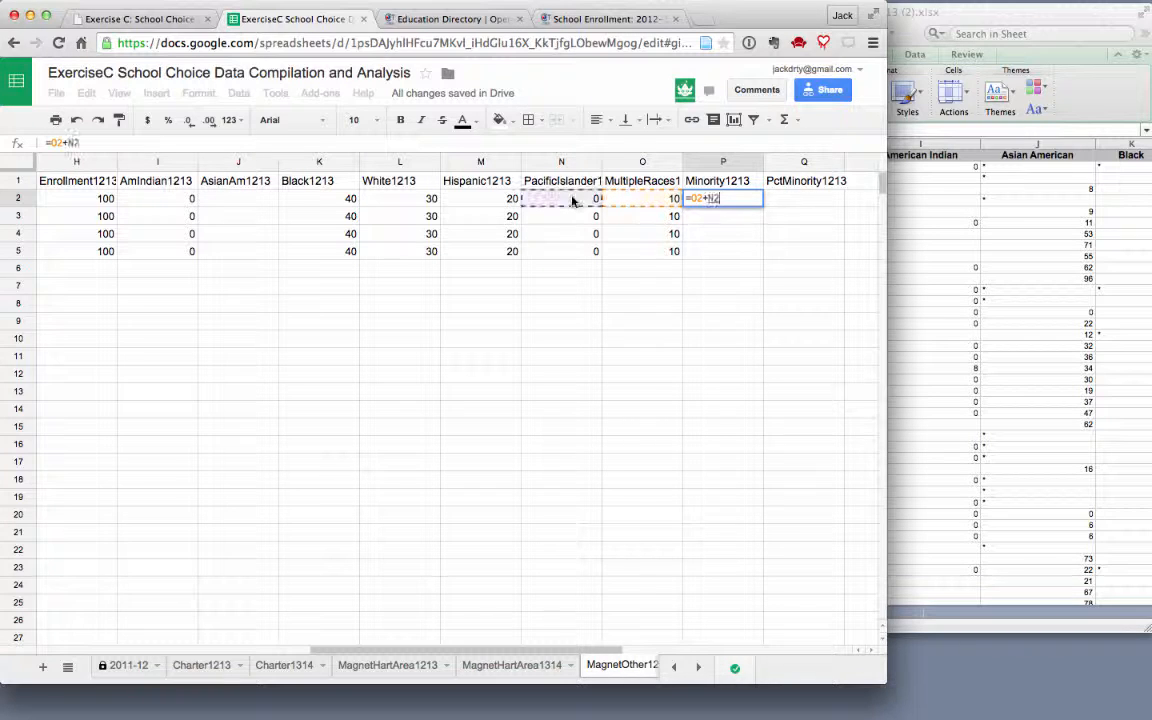
{"action": "type", "text": "+"}
{"action": "left_click", "coordinate": [490, 201]}
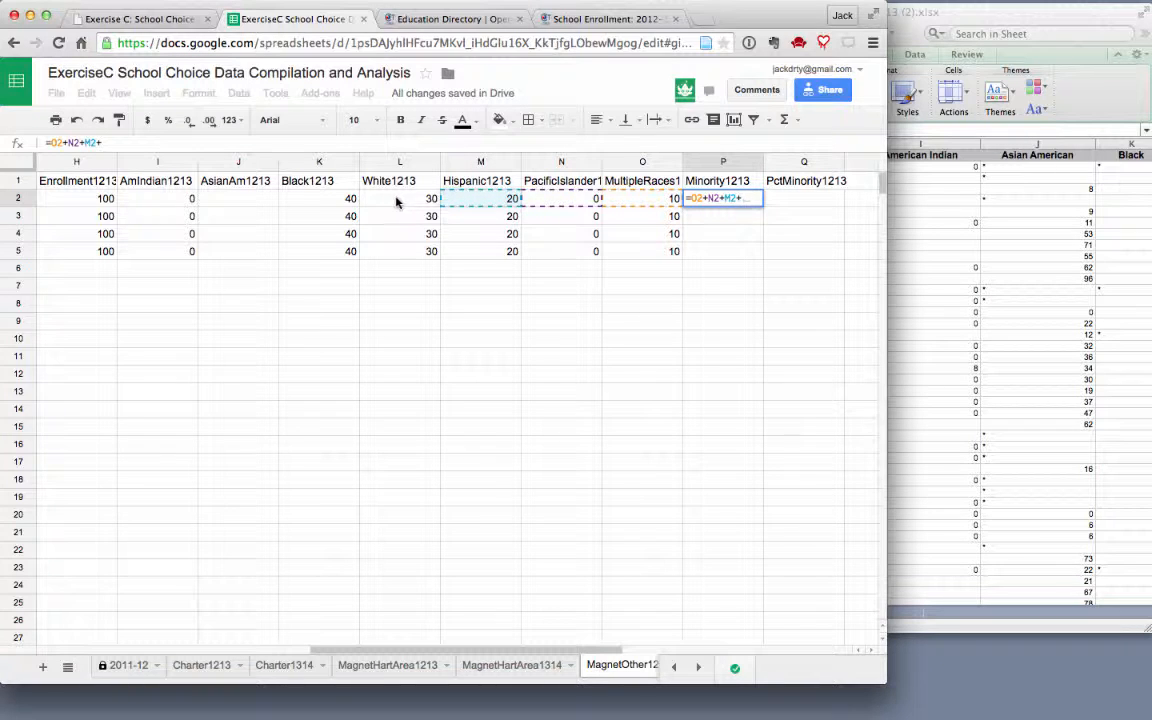
{"action": "left_click", "coordinate": [328, 199]}
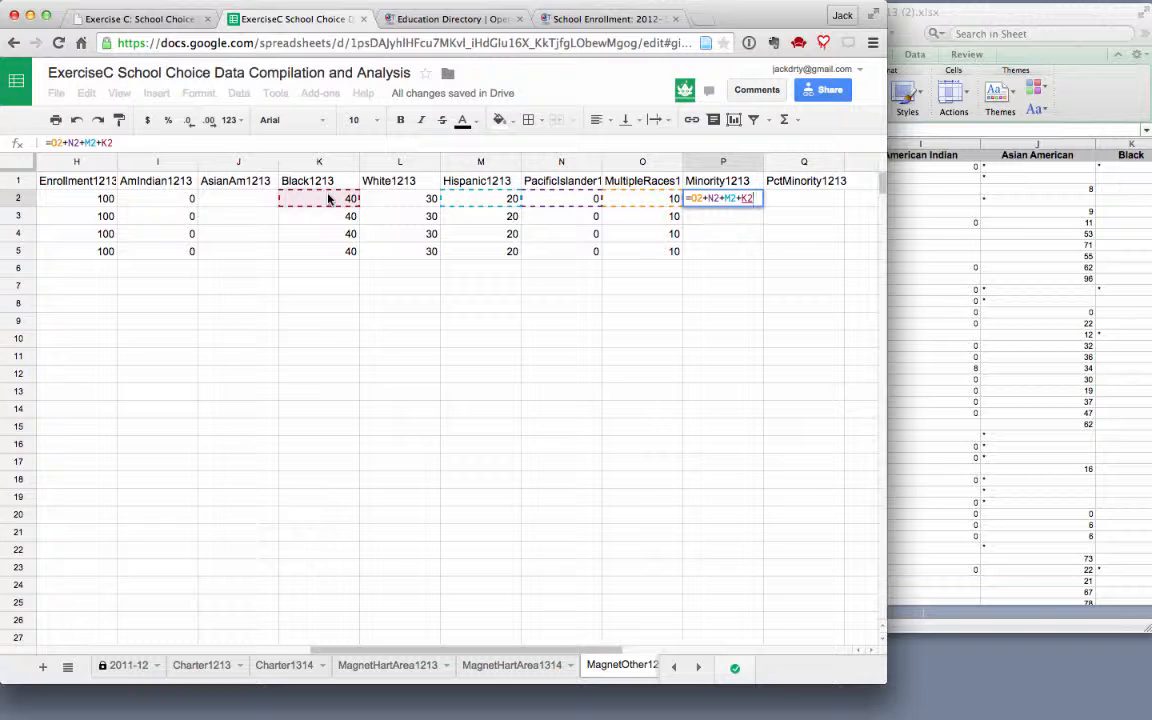
{"action": "type", "text": "+"}
{"action": "left_click", "coordinate": [240, 199]}
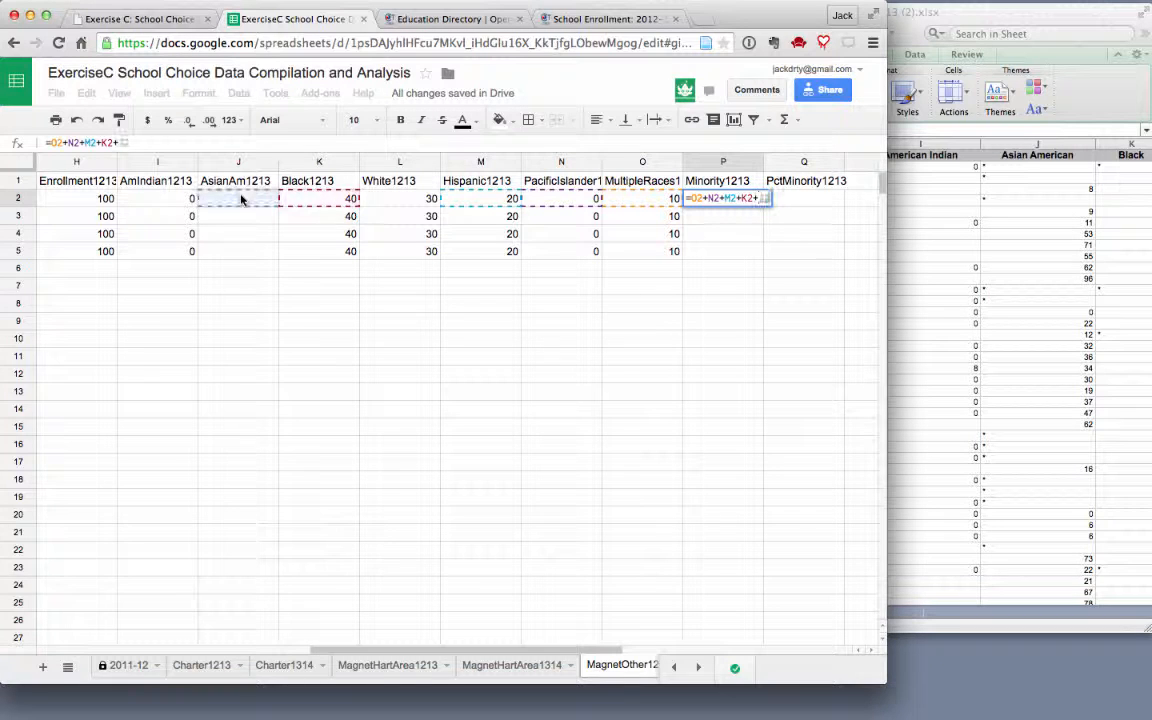
{"action": "left_click", "coordinate": [163, 198]}
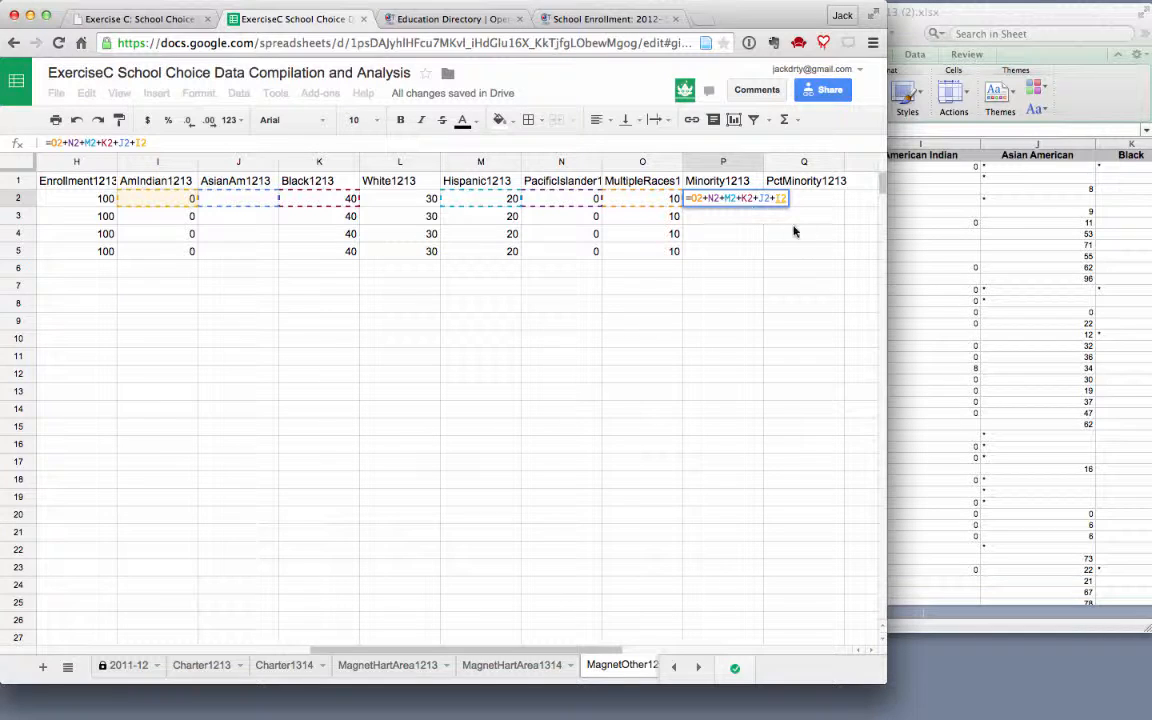
{"action": "key", "text": "Return"}
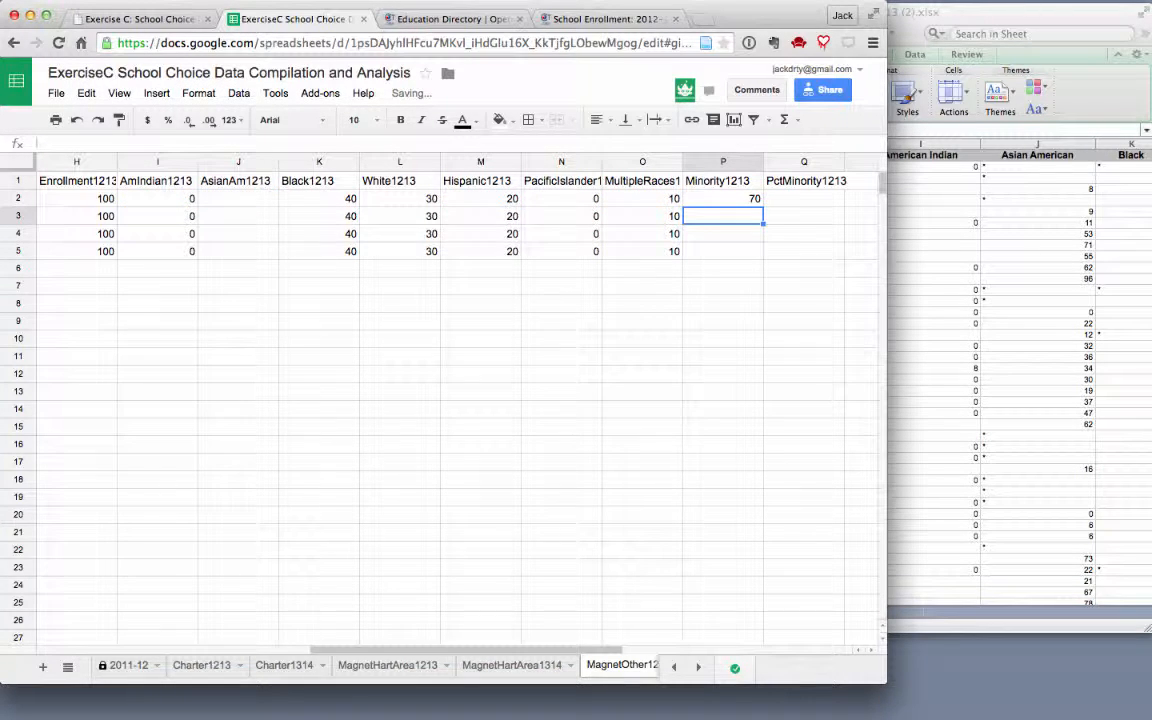
Calculate PctMinority1213 in Q2 by dividing the minority count by total enrollment with =P2/H2.
{"action": "left_click", "coordinate": [794, 199]}
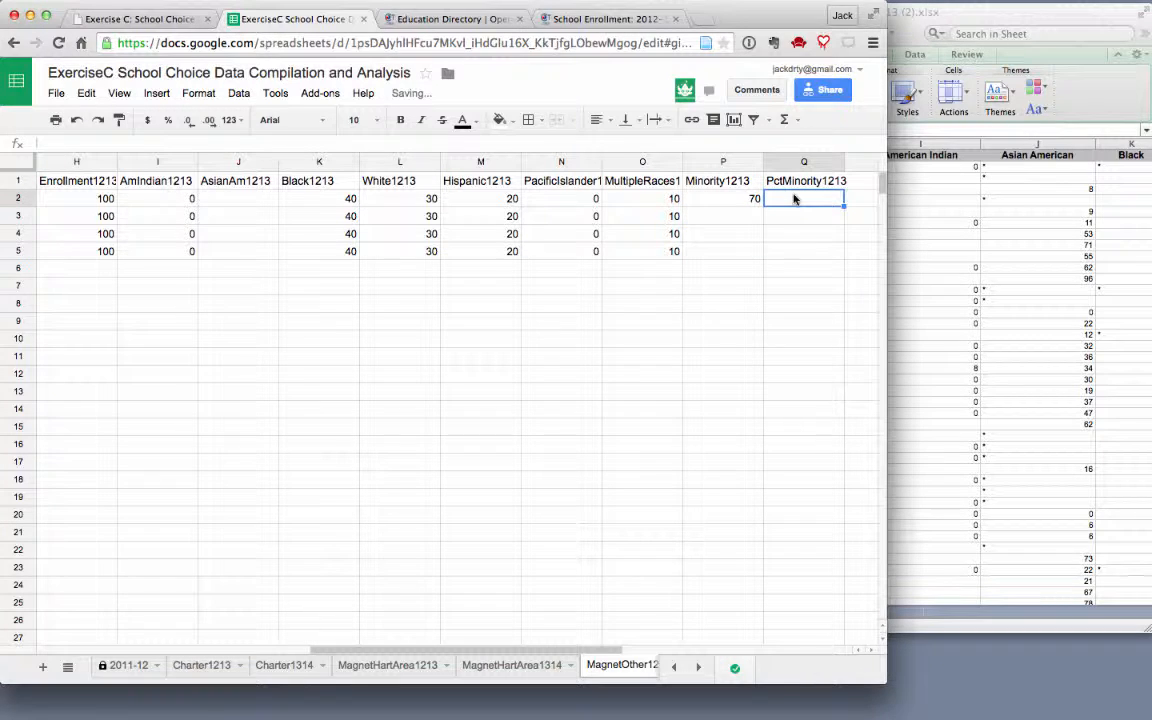
{"action": "type", "text": "="}
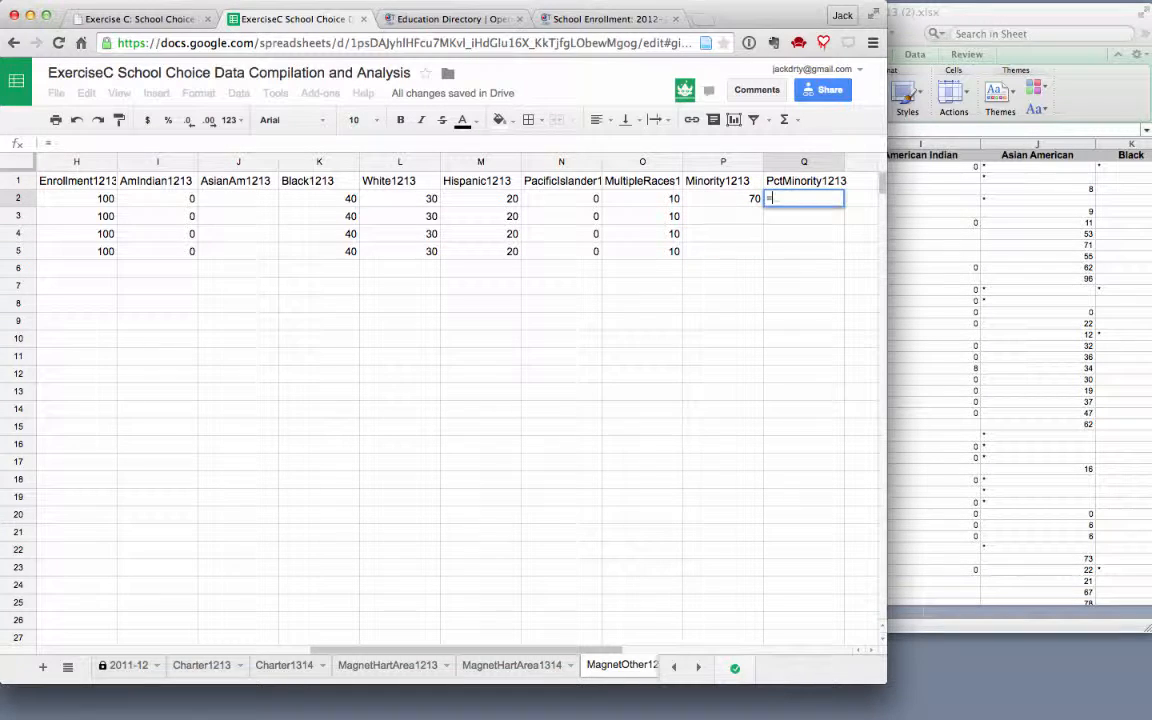
{"action": "left_click", "coordinate": [728, 200]}
{"action": "type", "text": "/"}
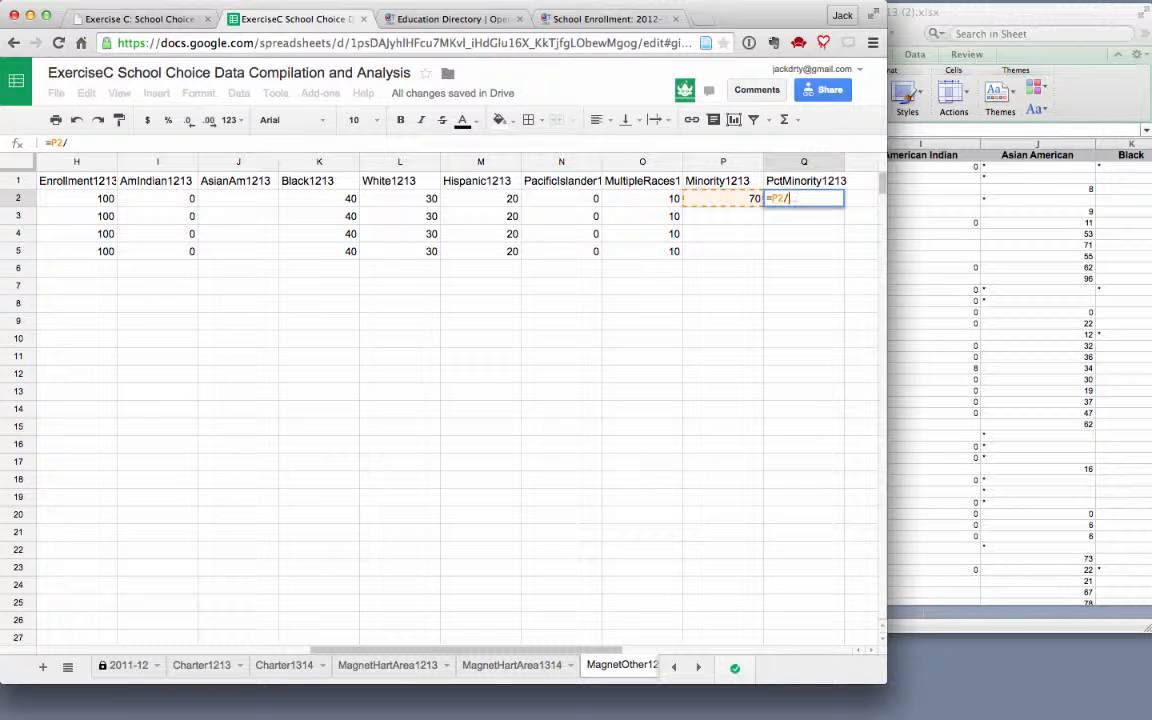
{"action": "left_click", "coordinate": [83, 200]}
{"action": "key", "text": "Return"}
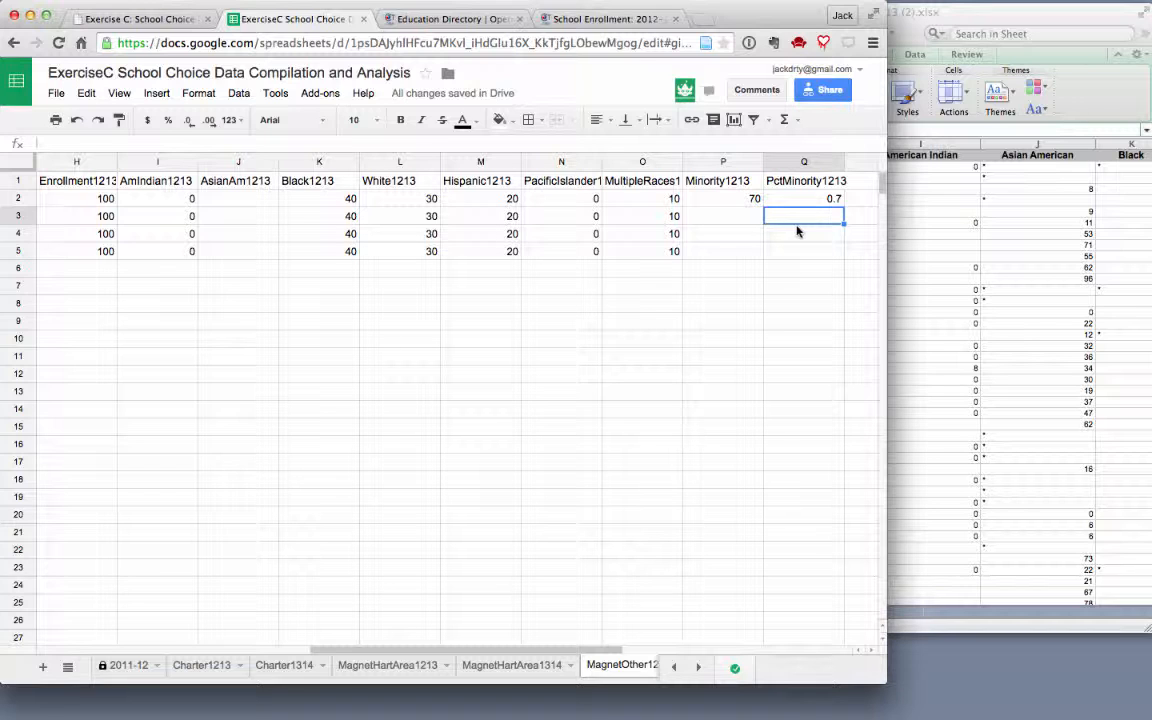
Copy the Minority1213 and PctMinority1213 formulas from P2:Q2 and paste them into P3:Q3.
{"action": "left_click", "coordinate": [742, 200]}
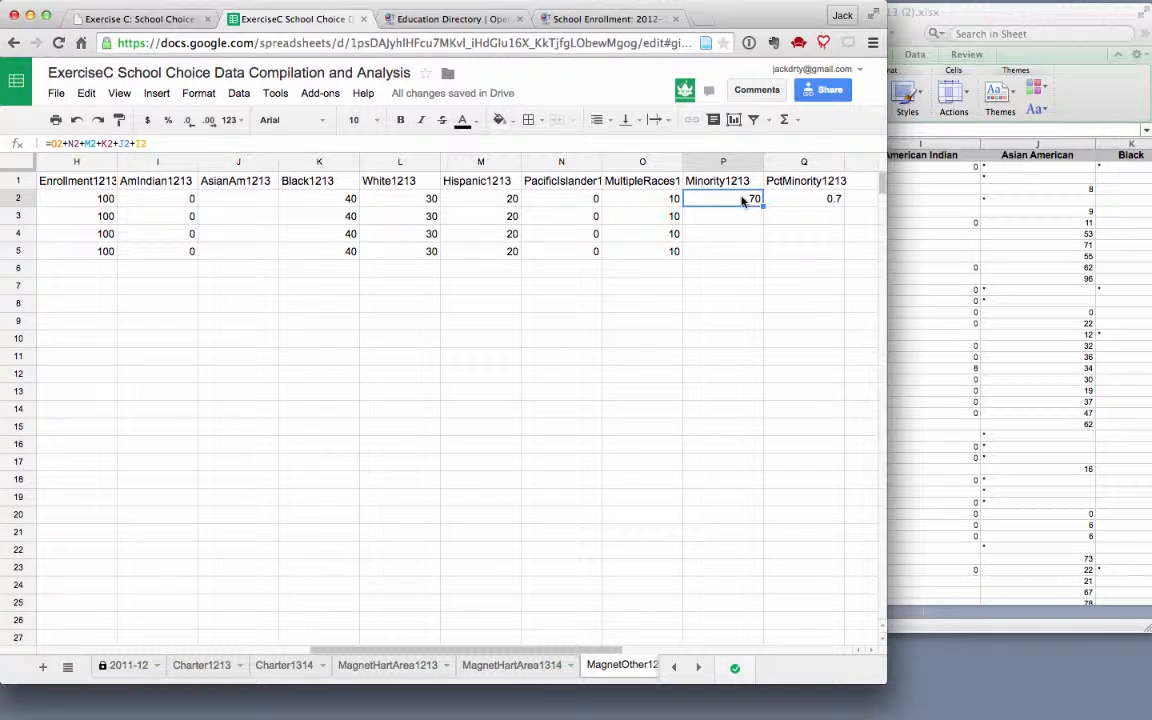
{"action": "left_click", "coordinate": [812, 200], "text": "shift"}
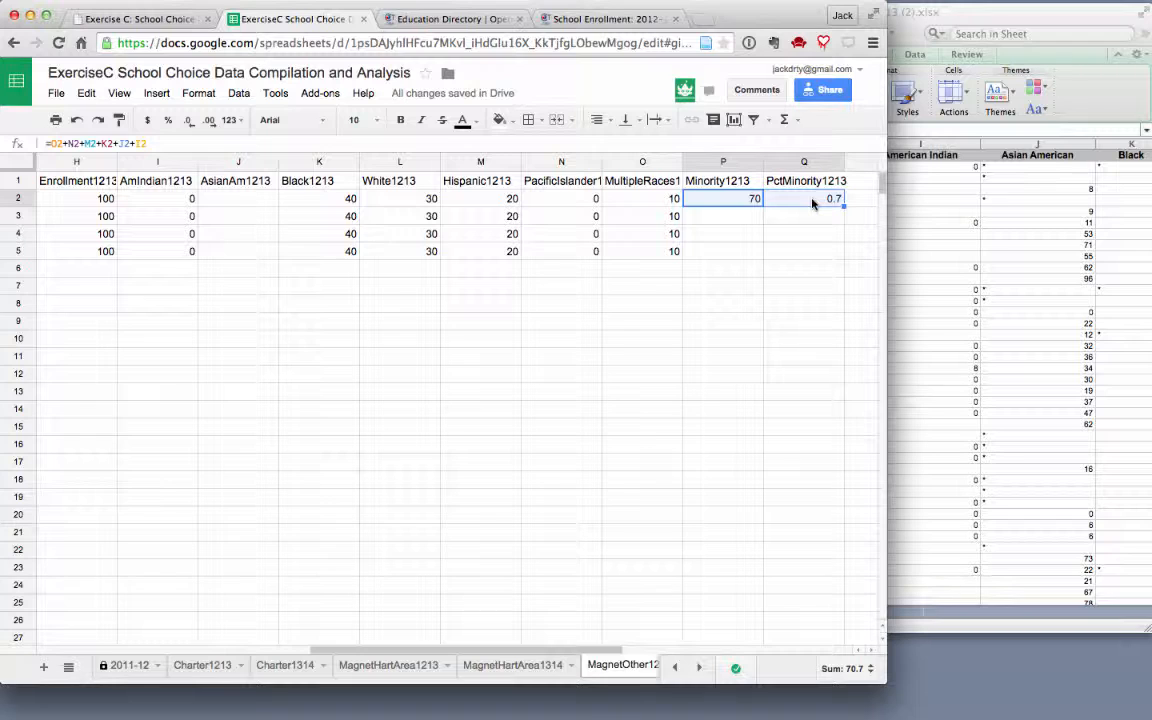
{"action": "right_click", "coordinate": [811, 200]}
{"action": "left_click", "coordinate": [739, 239]}
{"action": "left_click_drag", "start_coordinate": [735, 222], "coordinate": [825, 223]}
{"action": "right_click", "coordinate": [824, 223]}
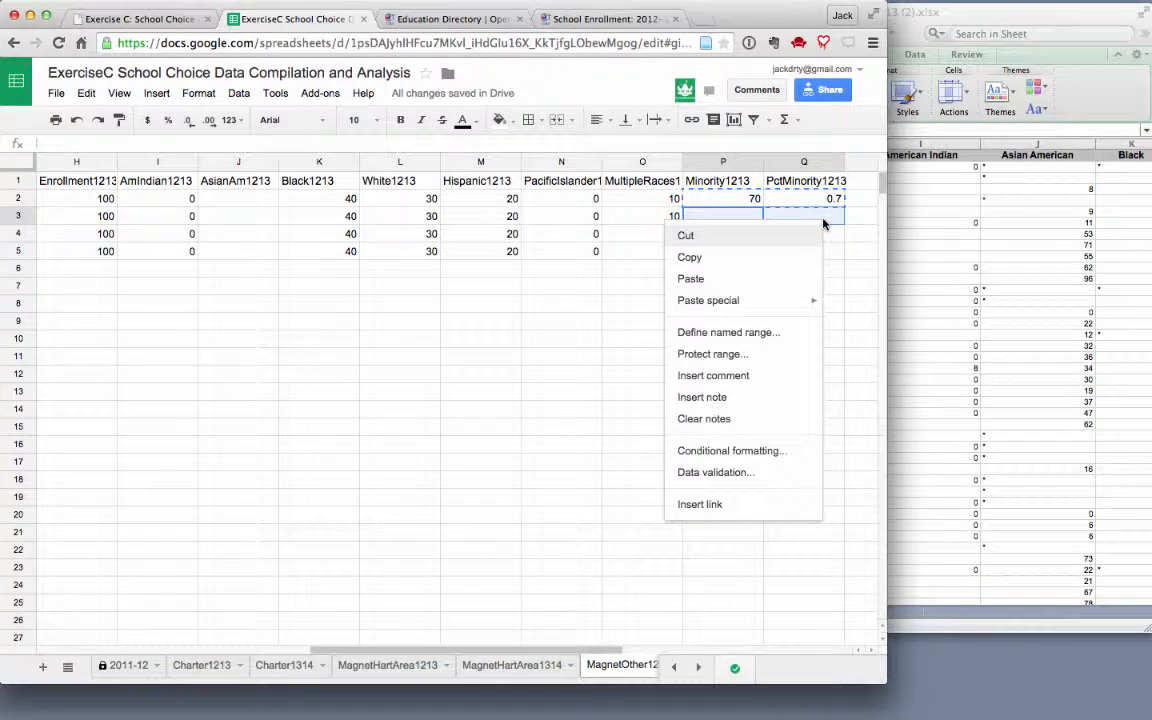
{"action": "left_click", "coordinate": [765, 280]}
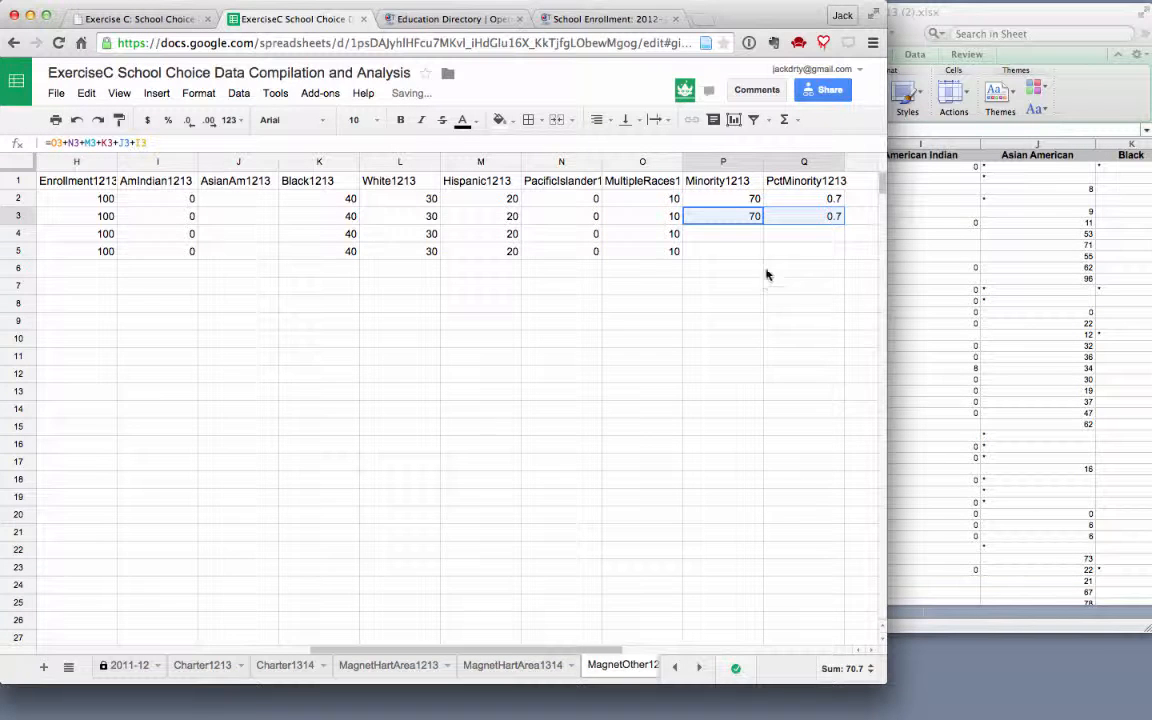
Check the pasted formula in Q3 and fill the P3:Q3 formulas down through row 5.
{"action": "left_click", "coordinate": [815, 222]}
{"action": "left_click", "coordinate": [733, 216]}
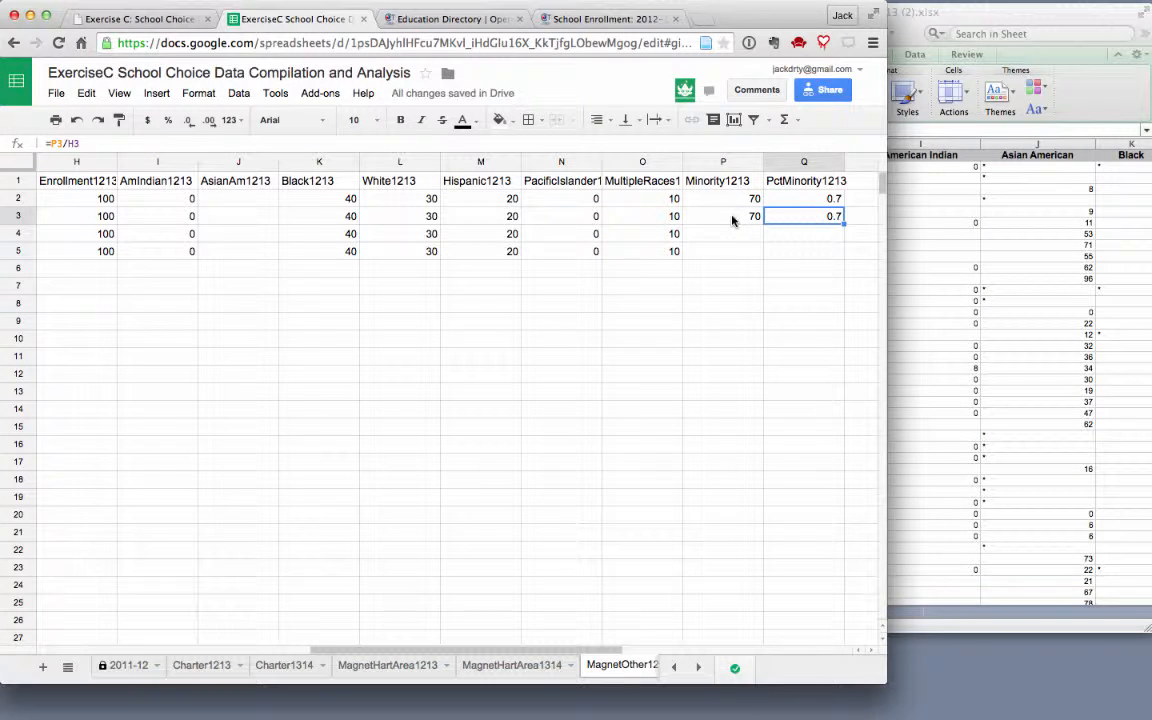
{"action": "left_click", "coordinate": [810, 221], "text": "shift"}
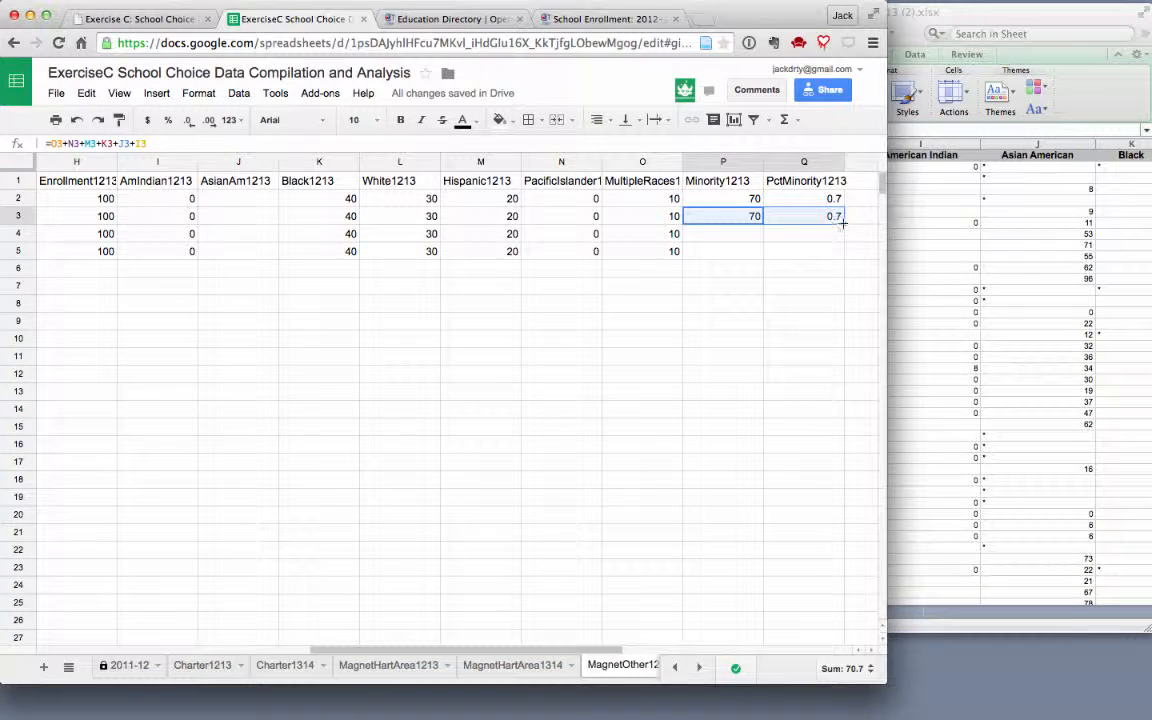
{"action": "left_click_drag", "start_coordinate": [843, 223], "coordinate": [842, 254]}
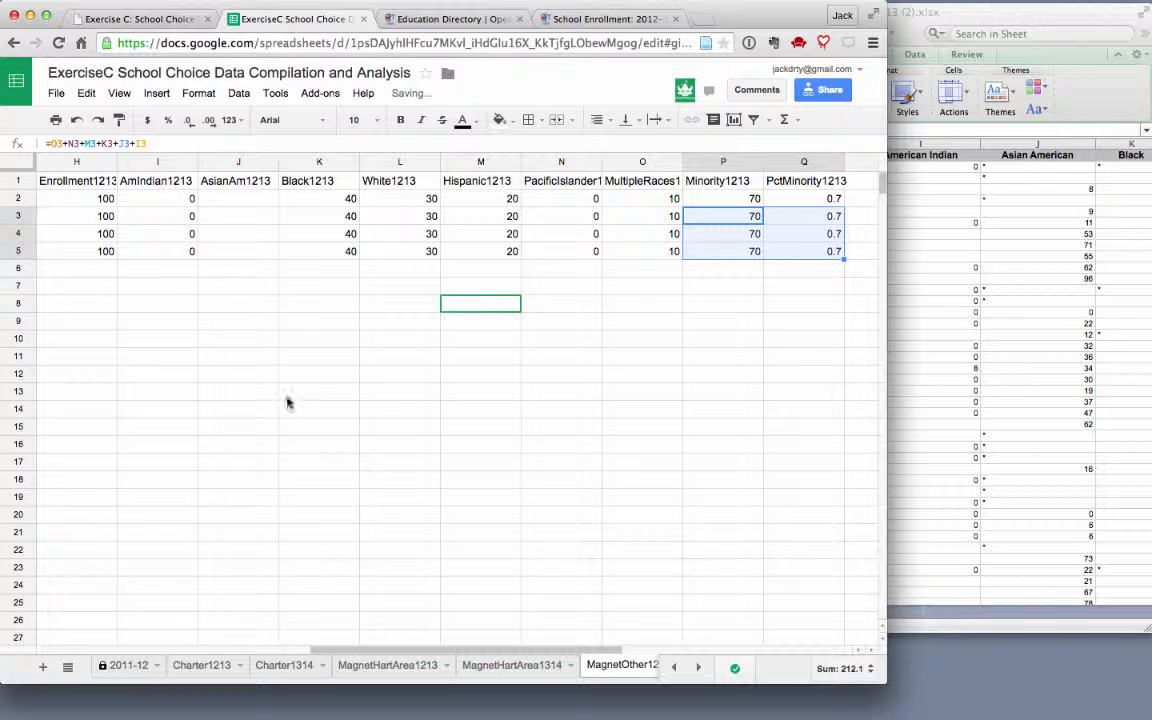
Return to the Exercise C page and highlight the instructions to describe the asterisk handling and the minority definition in notes below the data.
{"action": "left_click", "coordinate": [124, 19]}
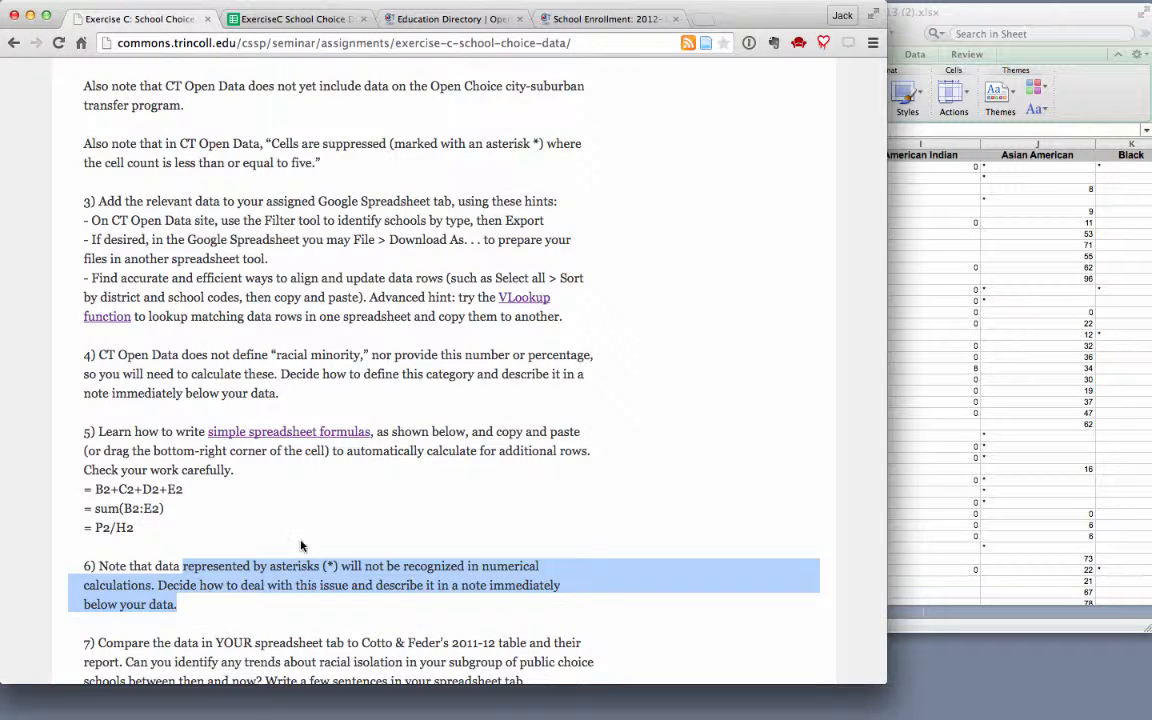
{"action": "scroll", "coordinate": [303, 545], "scroll_direction": "down", "scroll_amount": 3}
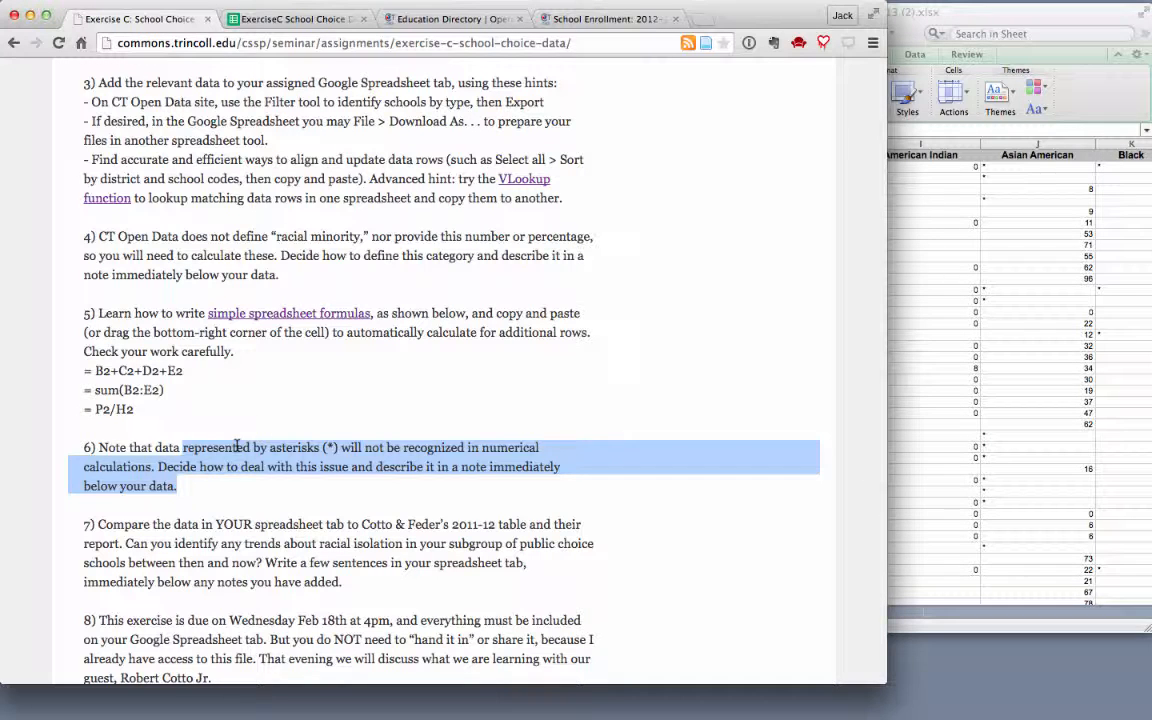
{"action": "left_click", "coordinate": [183, 461]}
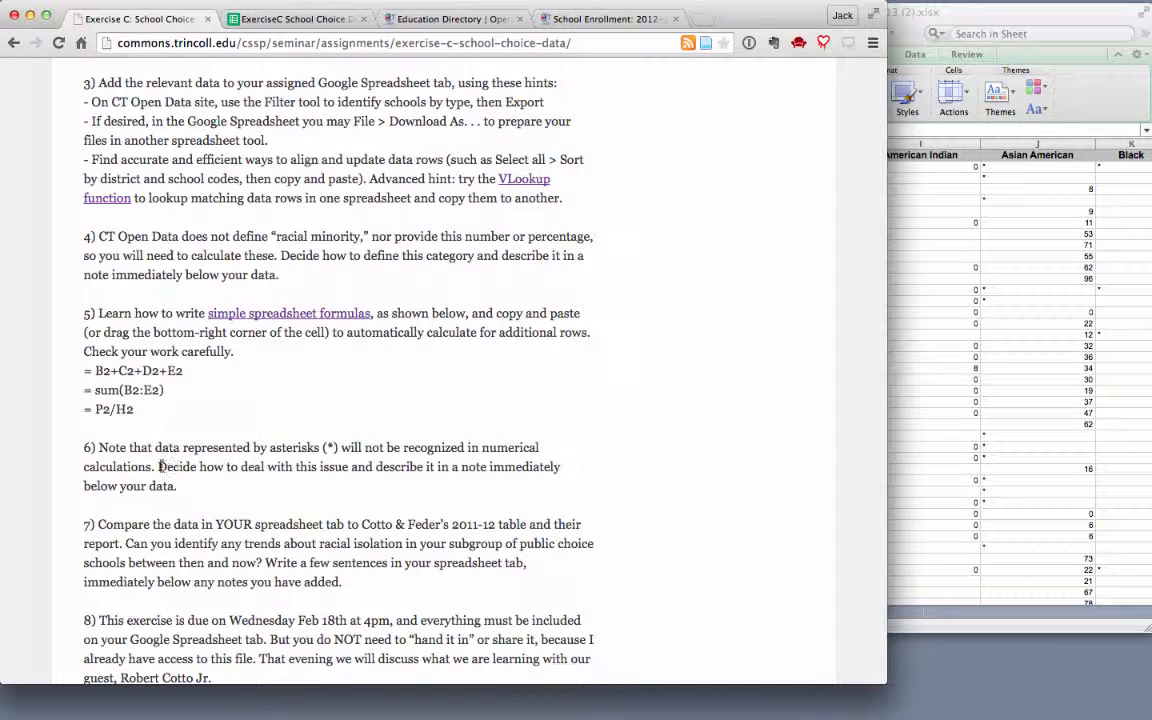
{"action": "left_click_drag", "start_coordinate": [157, 466], "coordinate": [177, 484]}
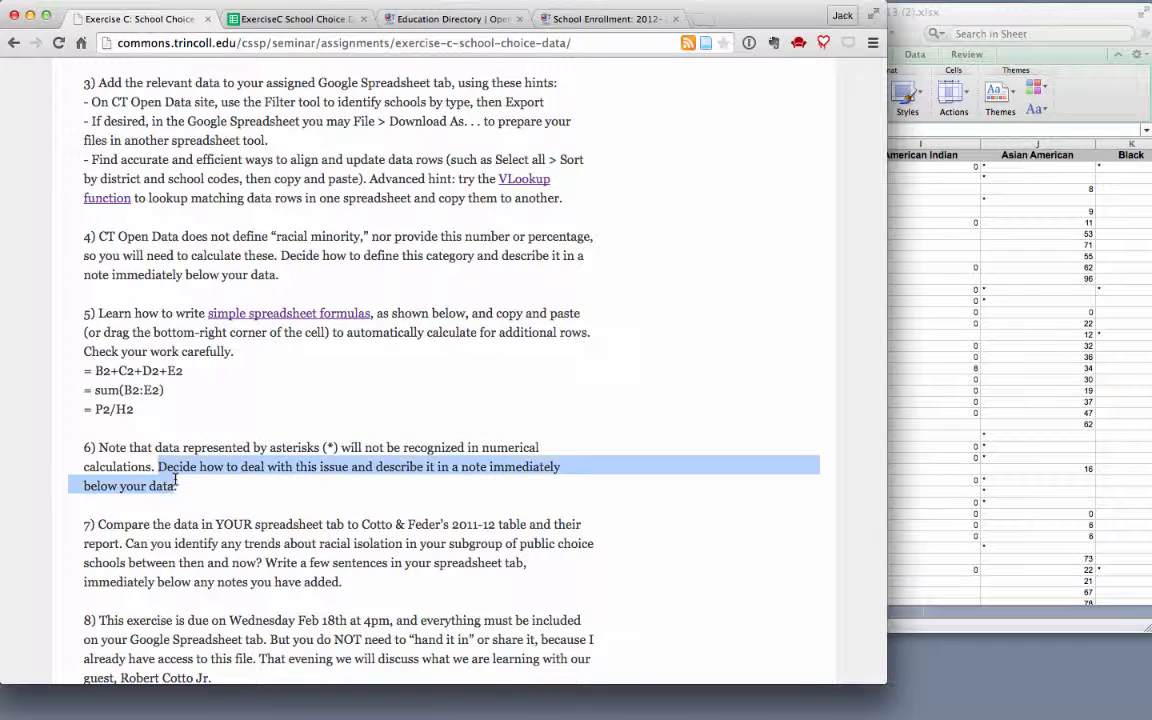
{"action": "left_click", "coordinate": [284, 256]}
{"action": "left_click_drag", "start_coordinate": [277, 256], "coordinate": [325, 272]}
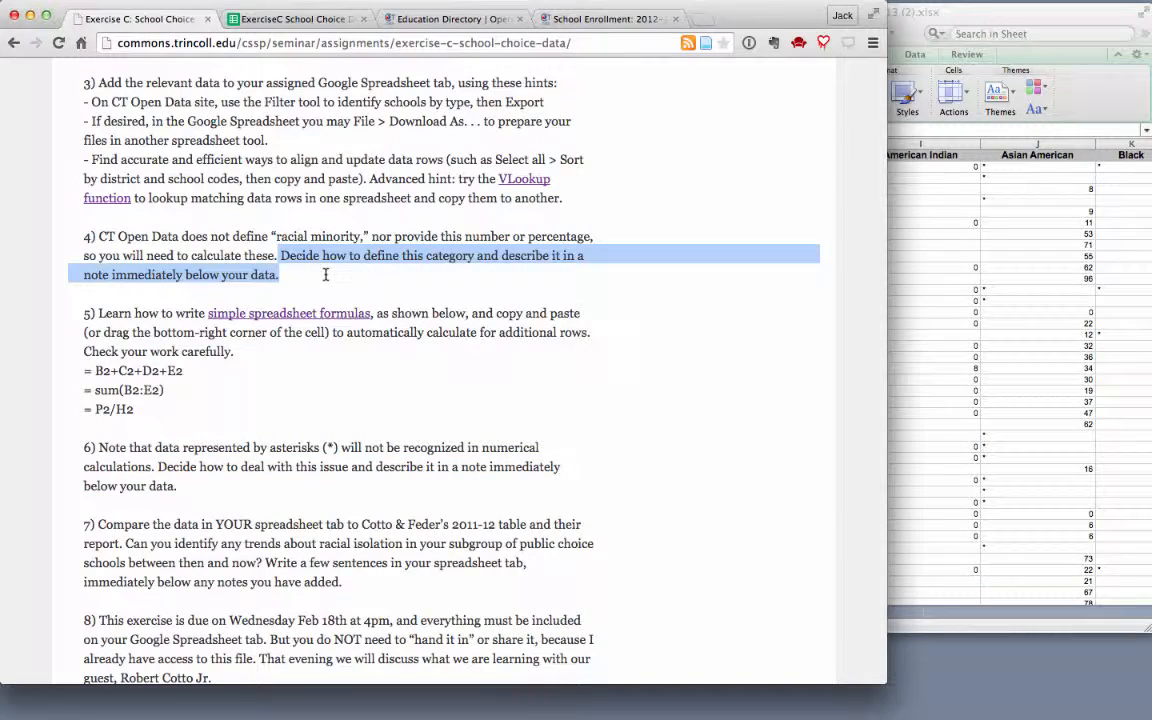
Highlight item 7 about comparing the data with the 2011-12 table and open the 2011-12 sheet in the Google spreadsheet.
{"action": "scroll", "coordinate": [350, 382], "scroll_direction": "down", "scroll_amount": 2}
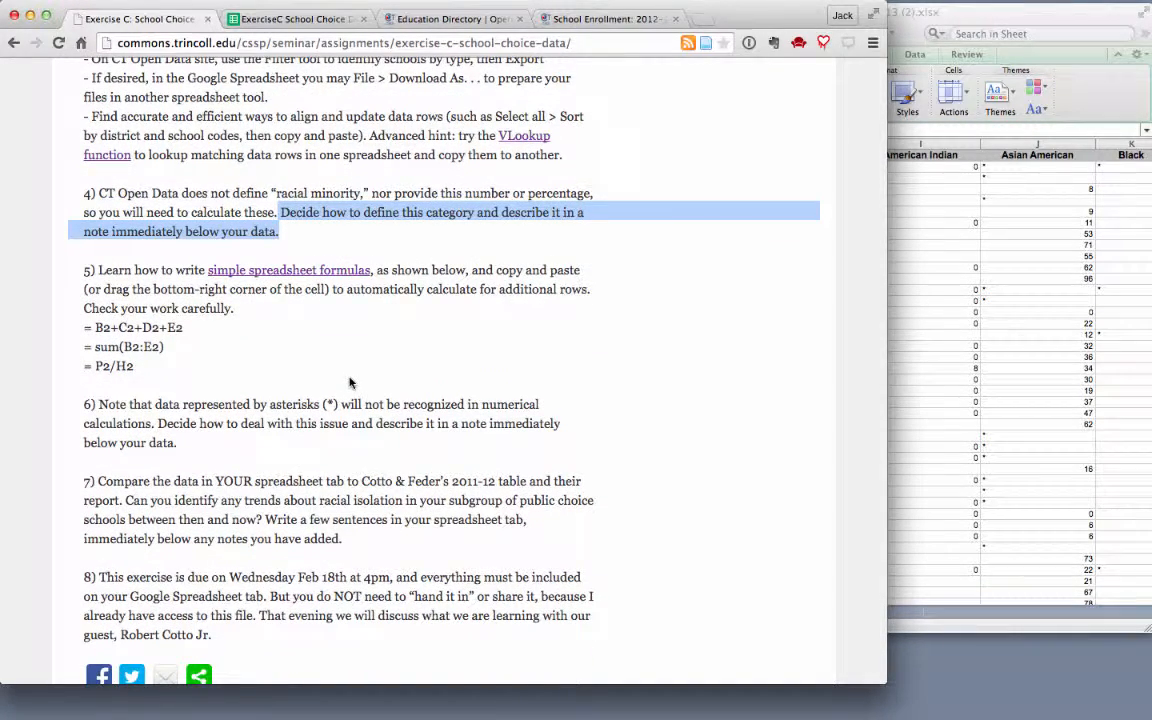
{"action": "scroll", "coordinate": [350, 382], "scroll_direction": "down", "scroll_amount": 4}
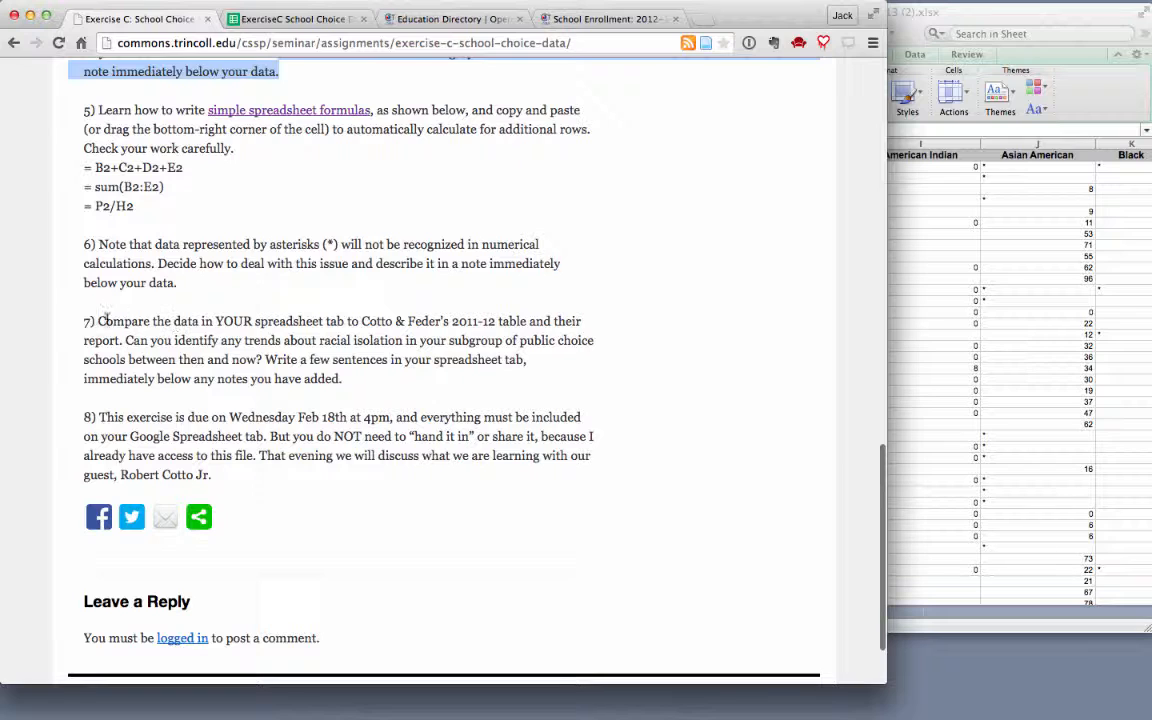
{"action": "left_click_drag", "start_coordinate": [99, 321], "coordinate": [532, 375]}
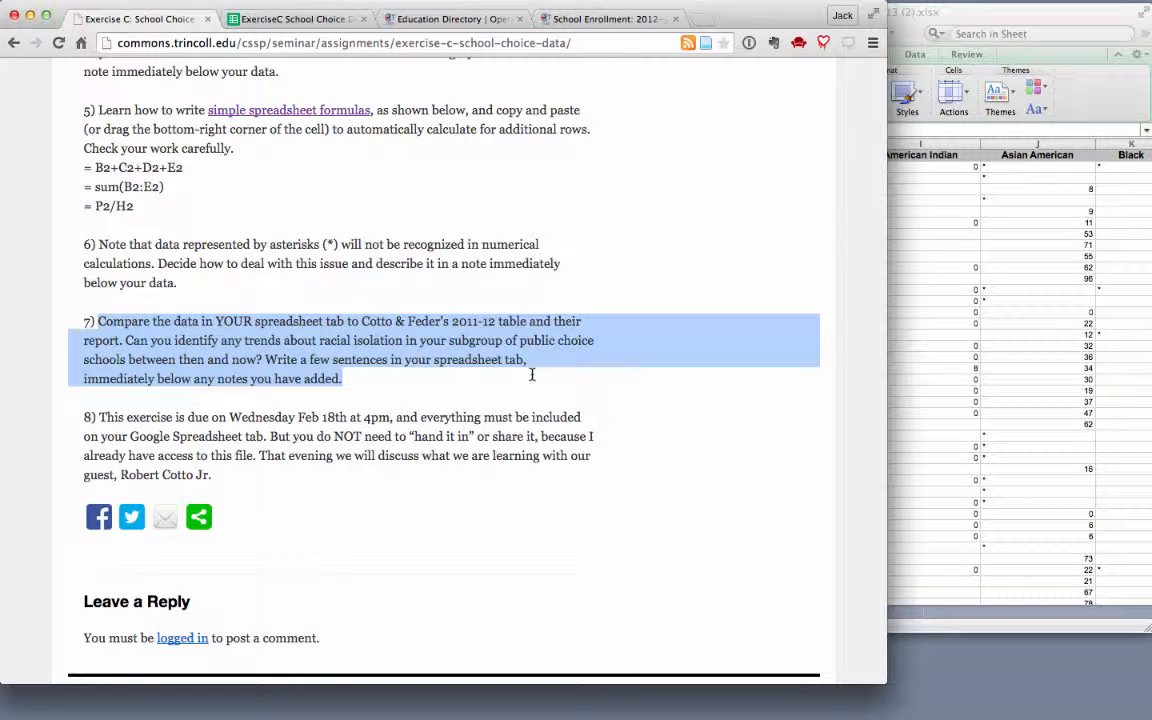
{"action": "left_click", "coordinate": [305, 18]}
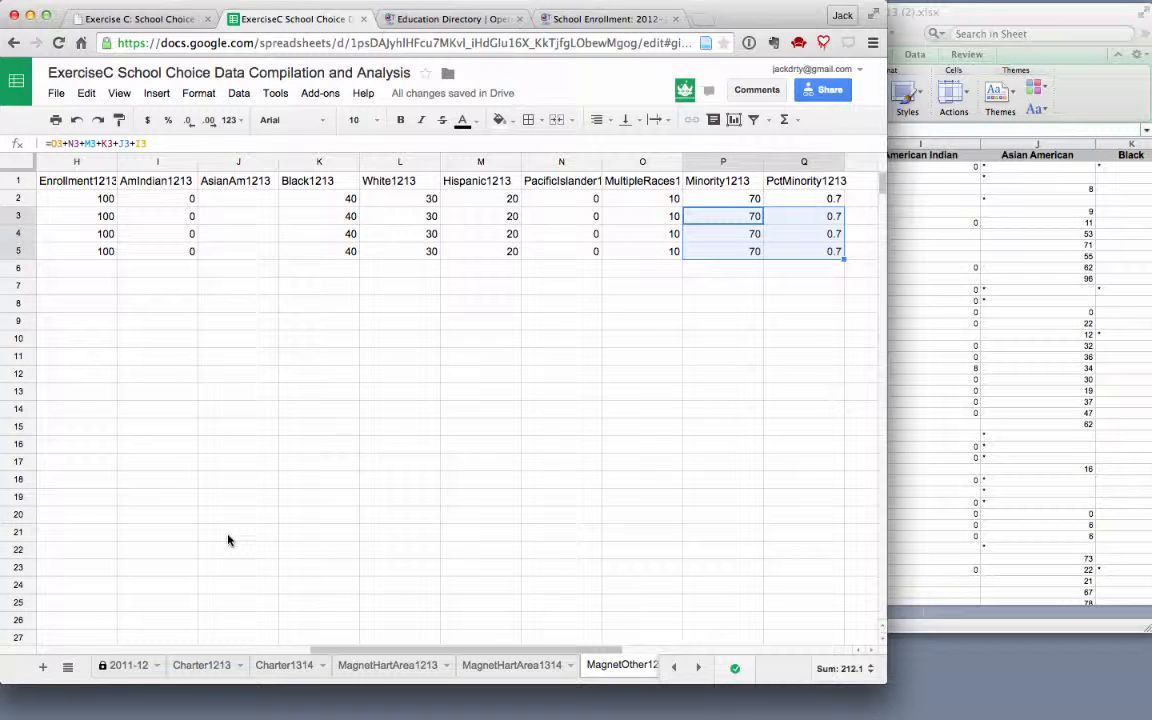
{"action": "left_click", "coordinate": [130, 665]}
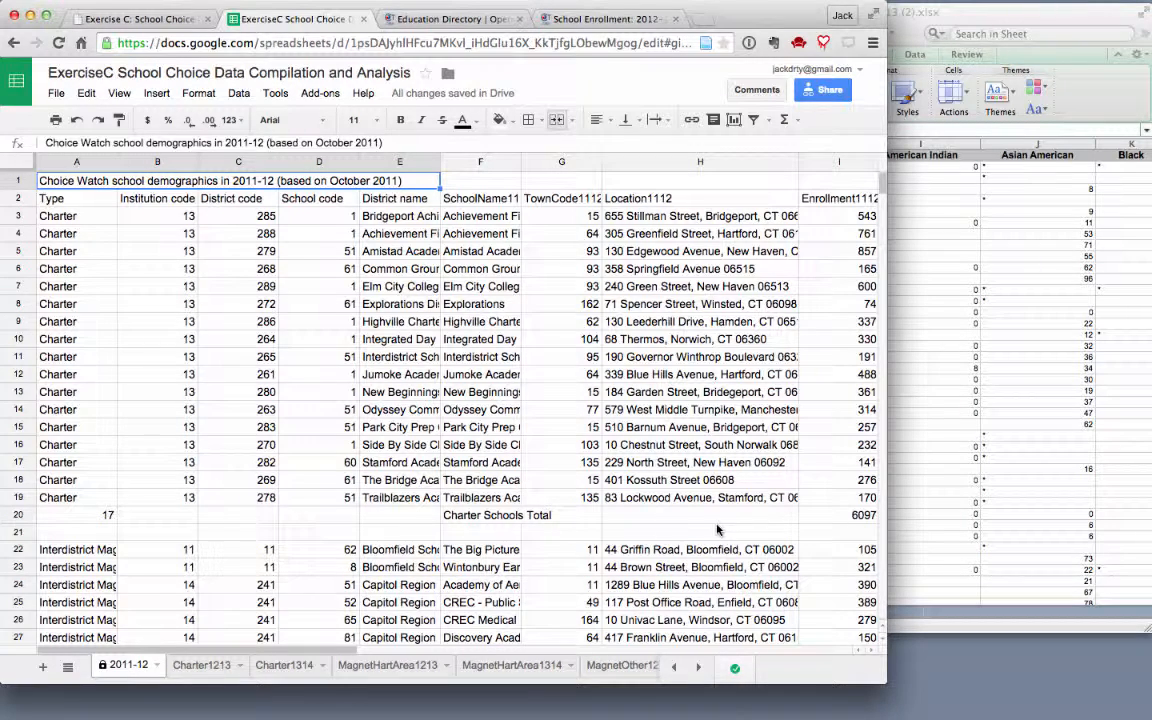
Return to the MagnetOther1213 sheet and enter "Write your notes and insights here" in cell A37, below the school list.
{"action": "scroll", "coordinate": [717, 500], "scroll_direction": "right", "scroll_amount": 5}
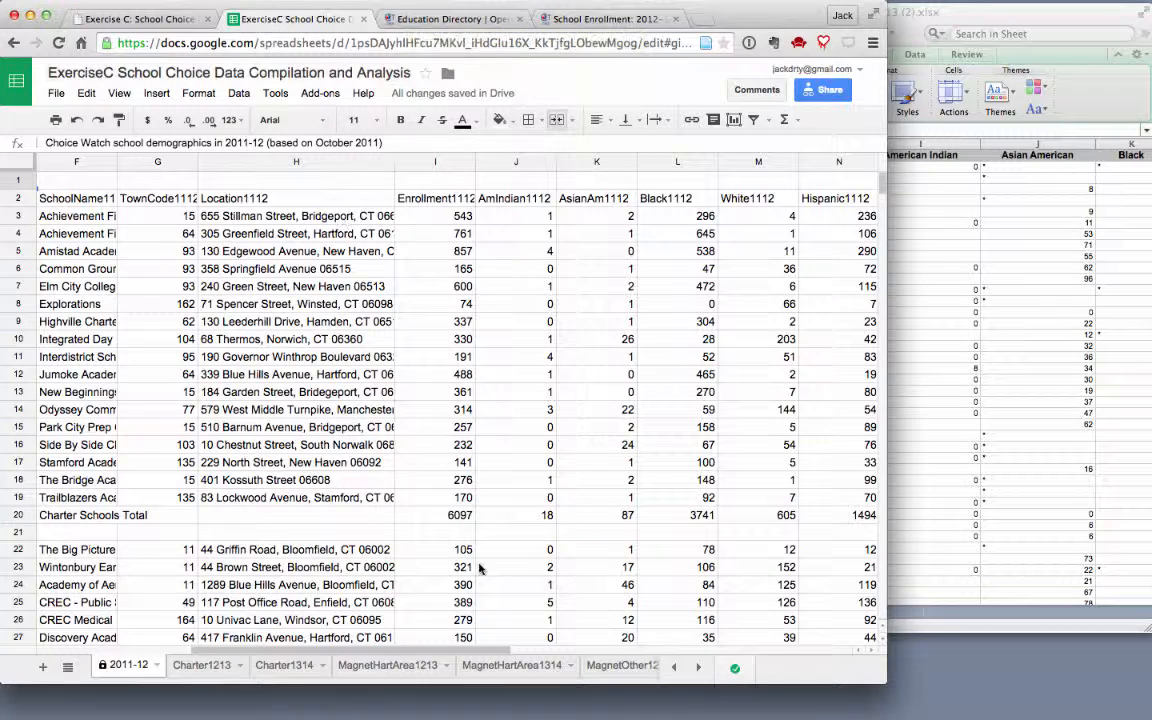
{"action": "left_click", "coordinate": [626, 667]}
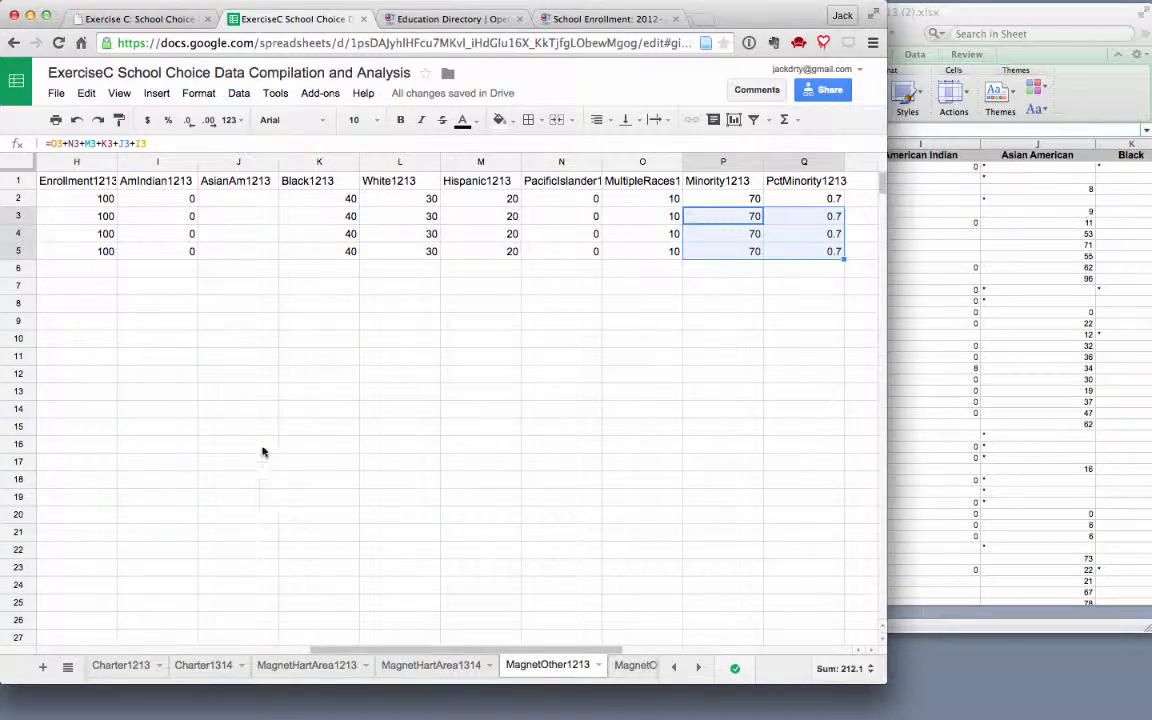
{"action": "scroll", "coordinate": [268, 443], "scroll_direction": "down", "scroll_amount": 6}
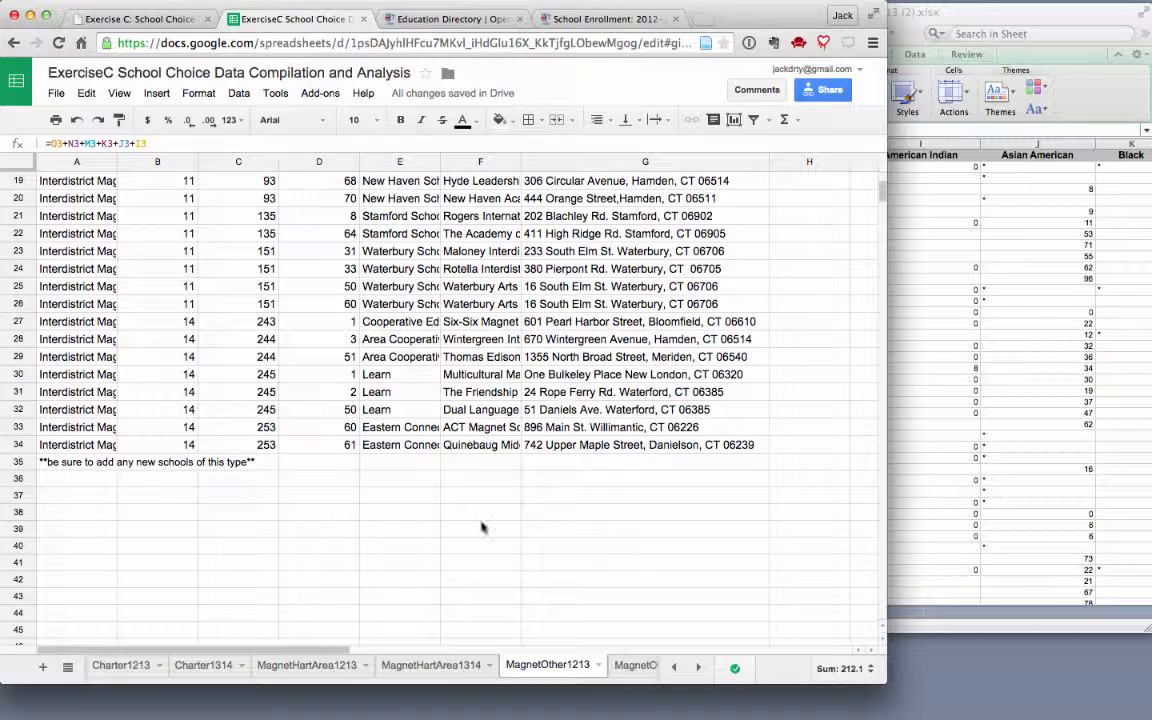
{"action": "left_click", "coordinate": [95, 497]}
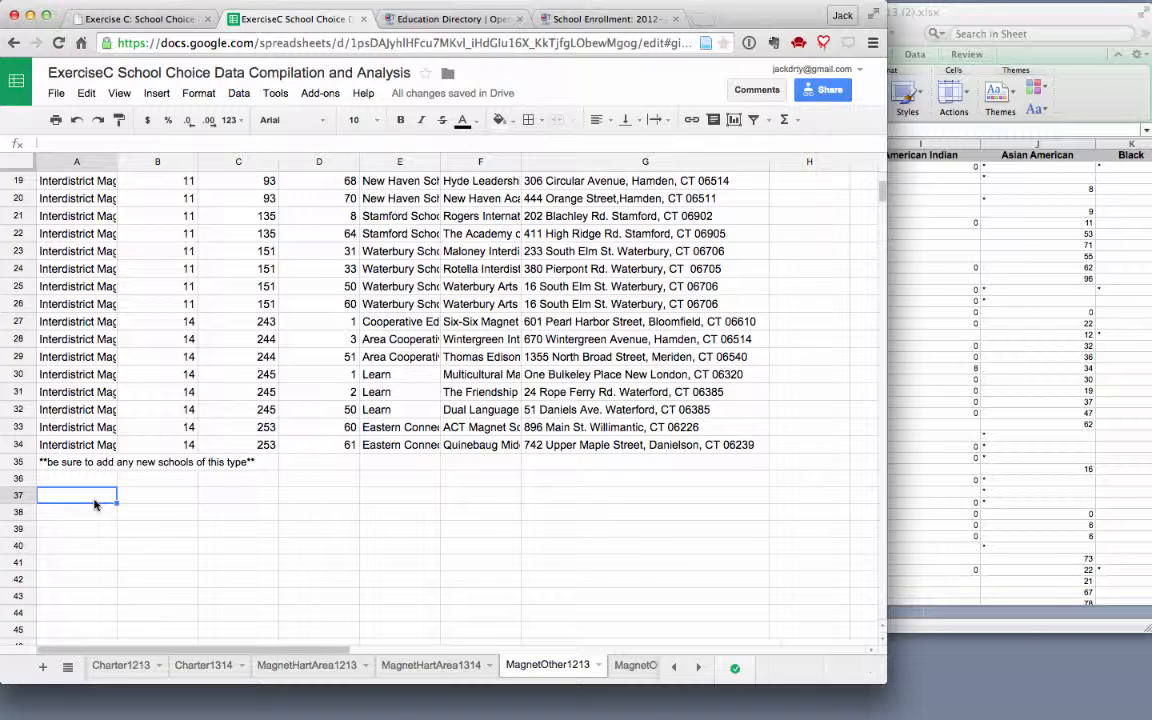
{"action": "left_click", "coordinate": [95, 514]}
{"action": "left_click", "coordinate": [89, 494]}
{"action": "type", "text": "Write your not"}
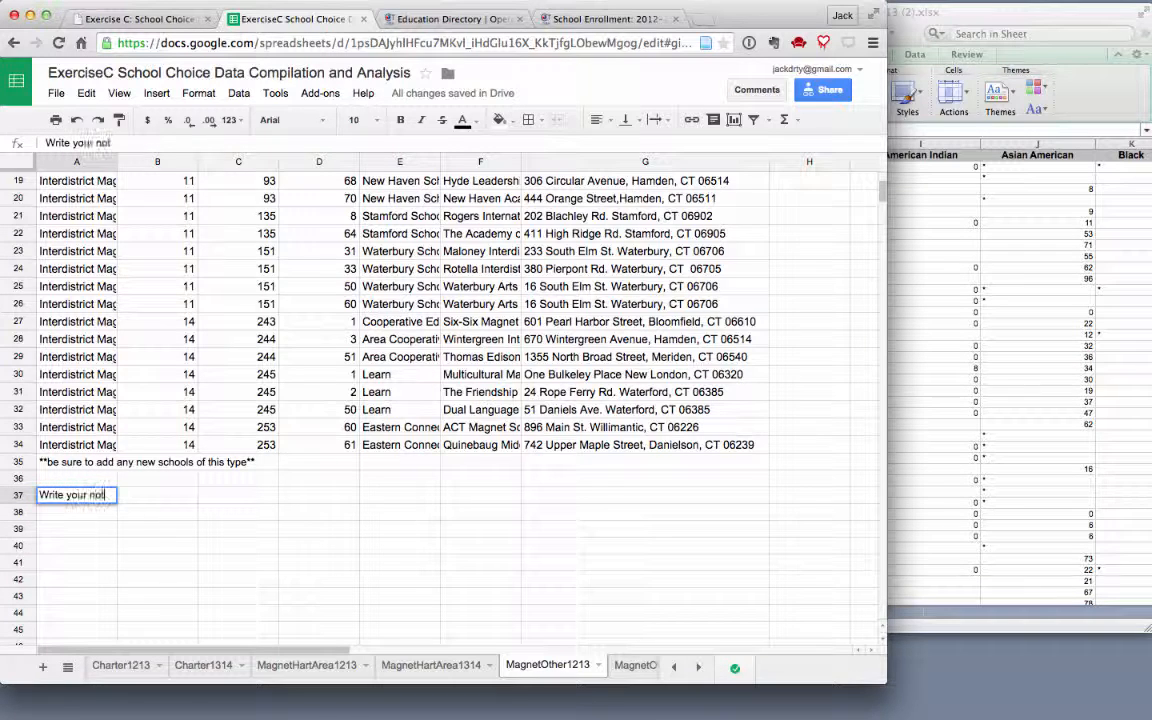
{"action": "type", "text": "es and insights here"}
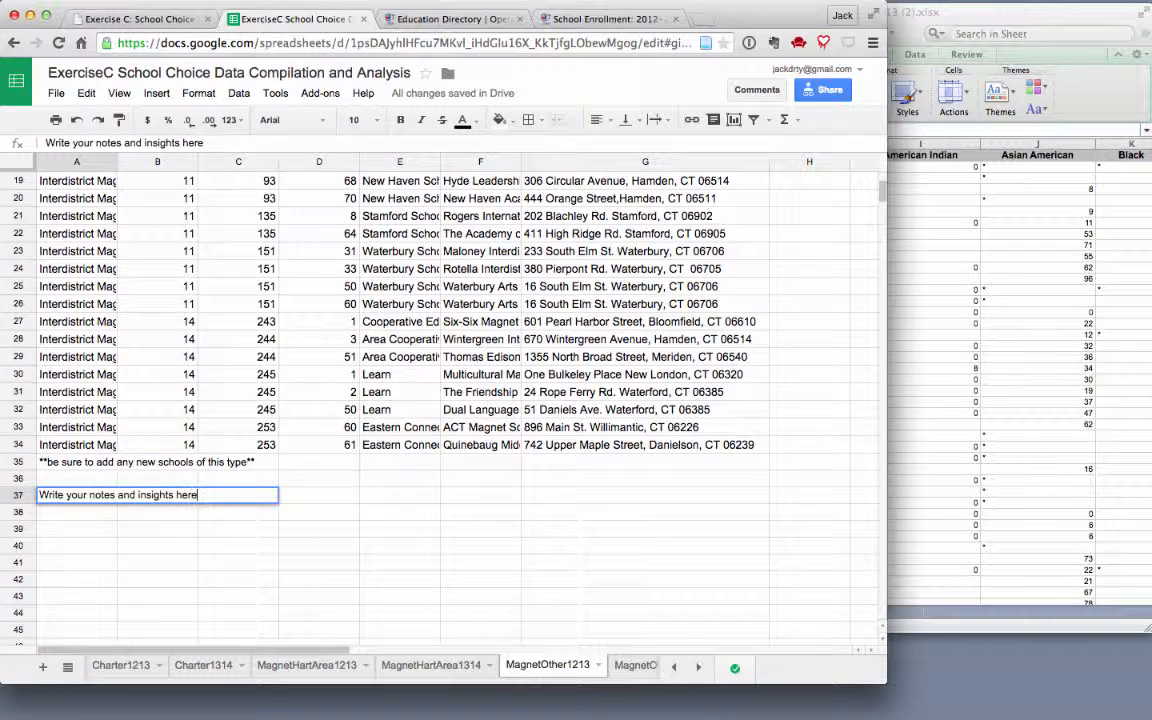